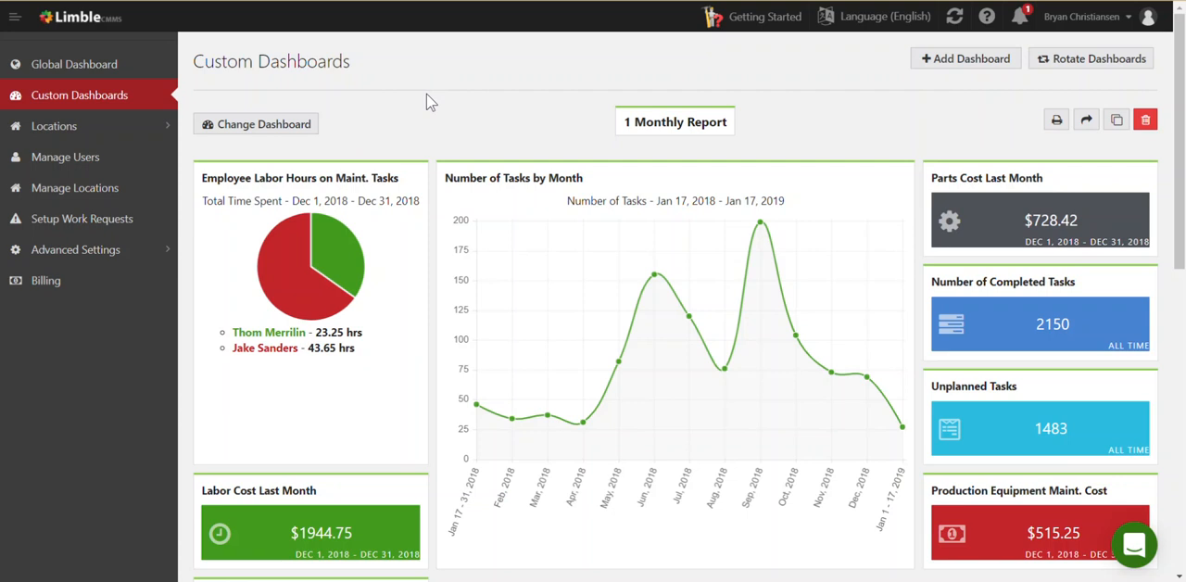
# Switch the custom dashboard view to 2 Shop Board and from there to the dashboard numbered 3
pyautogui.click(288, 131)
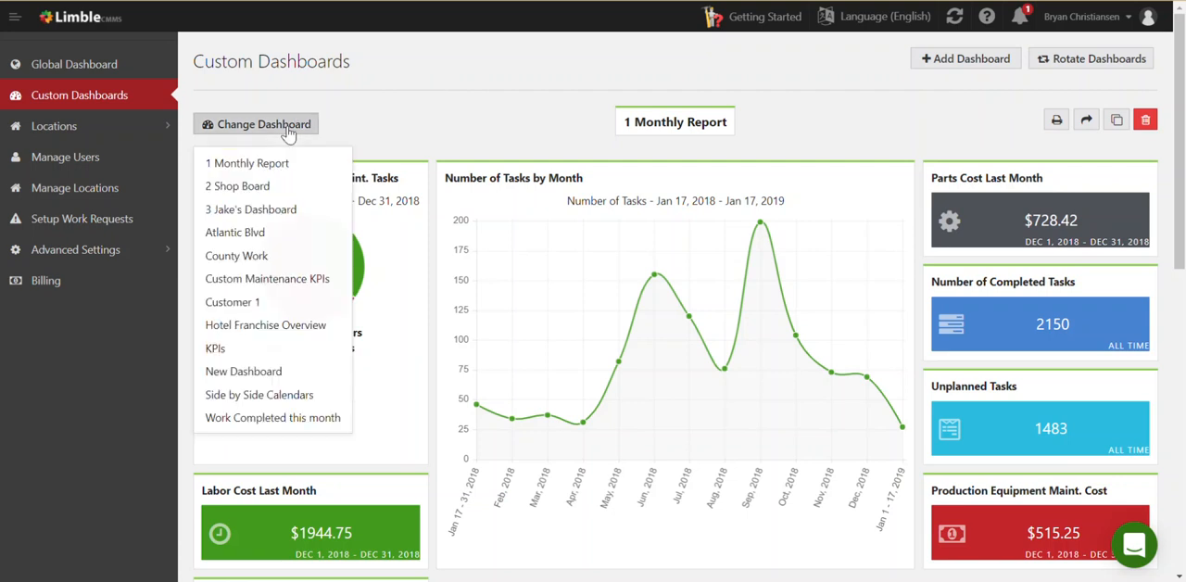
pyautogui.click(283, 188)
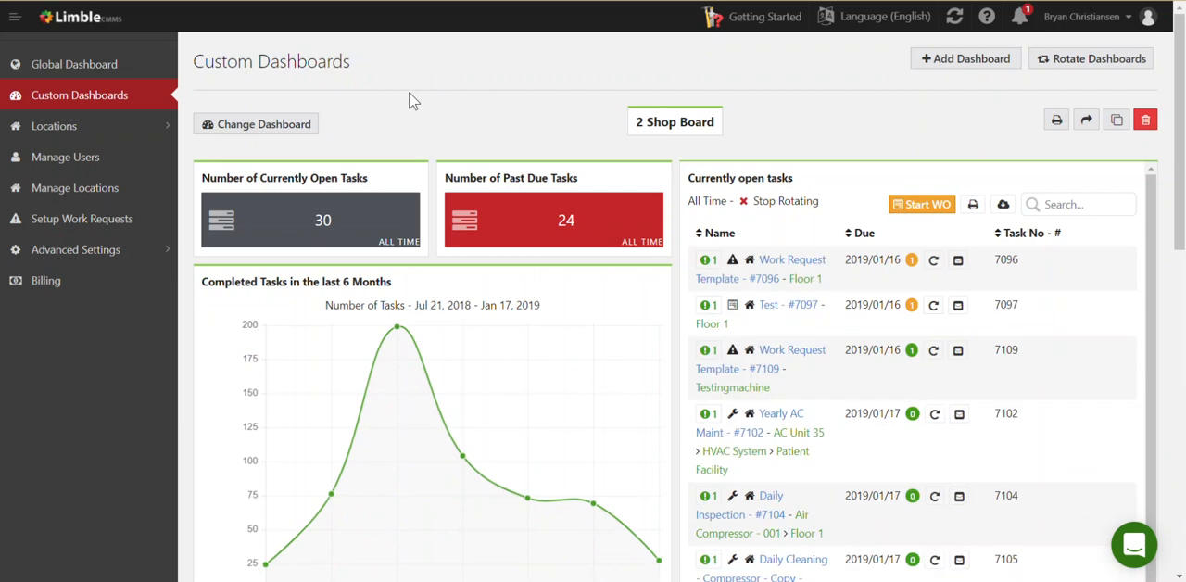
pyautogui.click(306, 126)
pyautogui.click(304, 209)
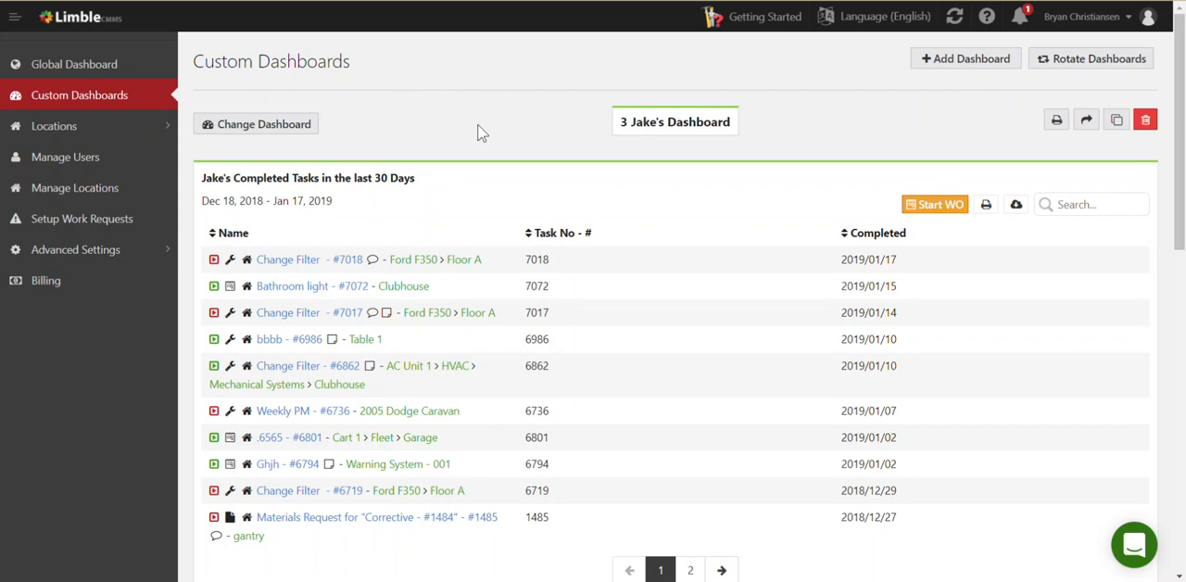
# Check the sharing options of the current dashboard without sharing it, and export the dashboard as a PDF
pyautogui.click(1085, 122)
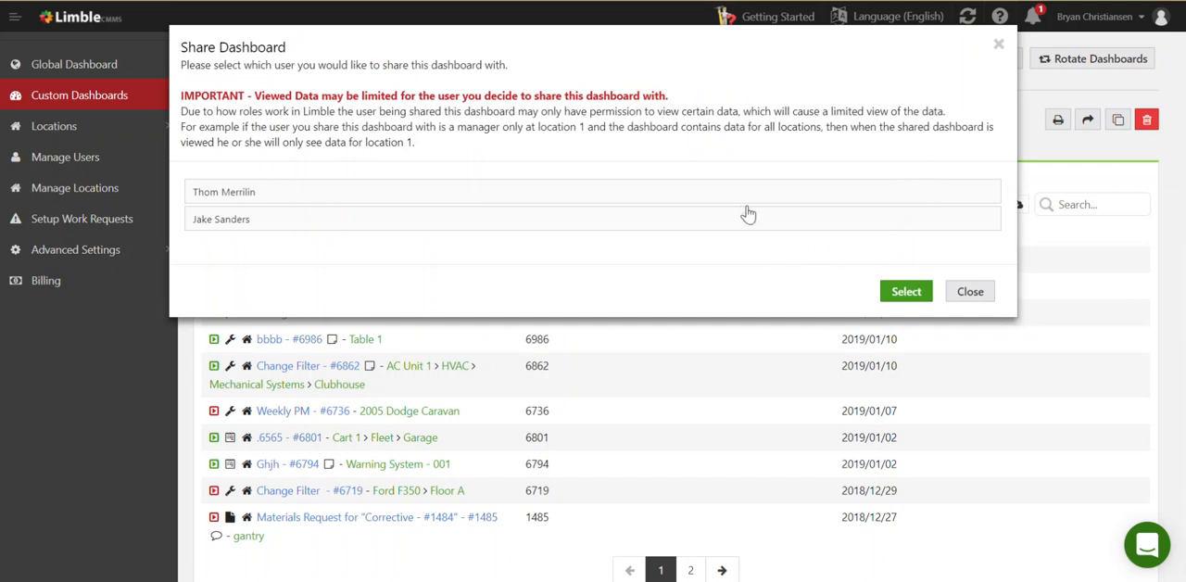
pyautogui.click(997, 46)
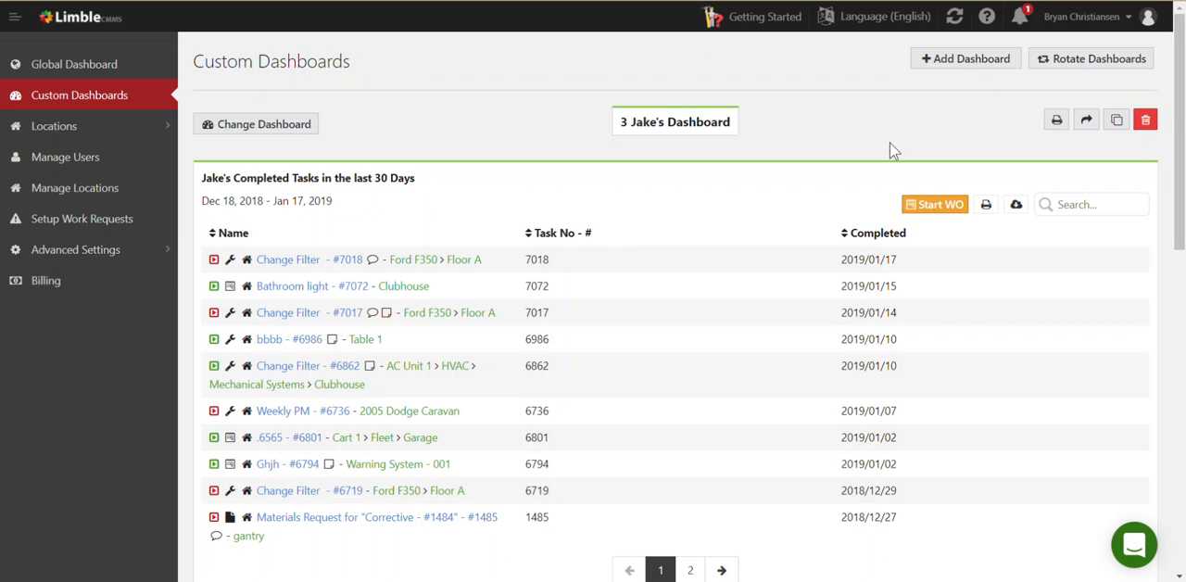
pyautogui.click(1057, 122)
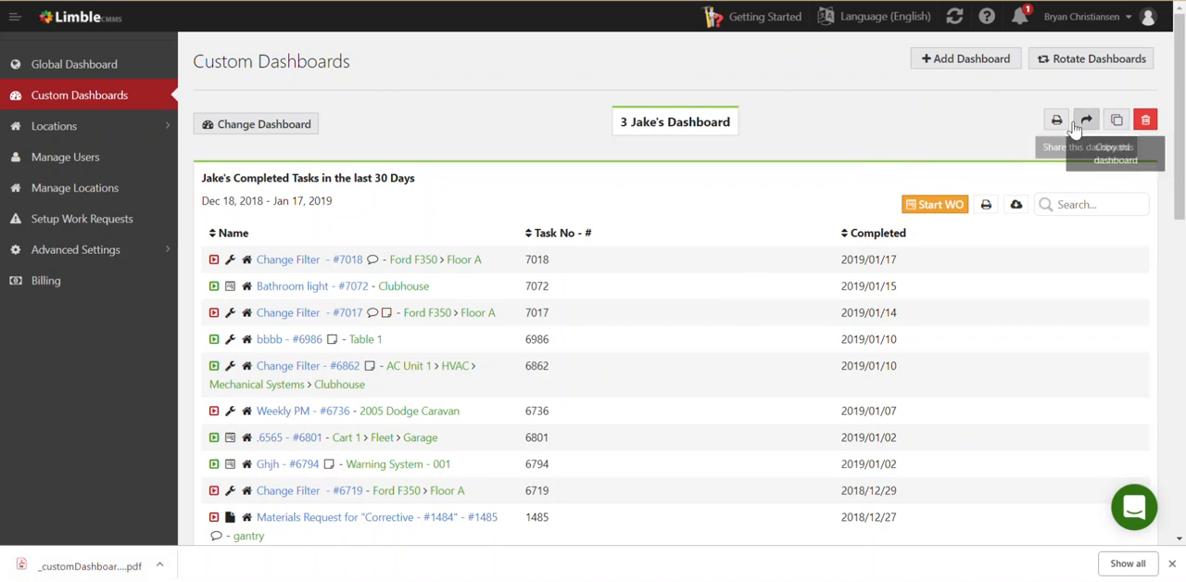
# Review the dashboard rotation options without starting a rotation
pyautogui.click(1092, 65)
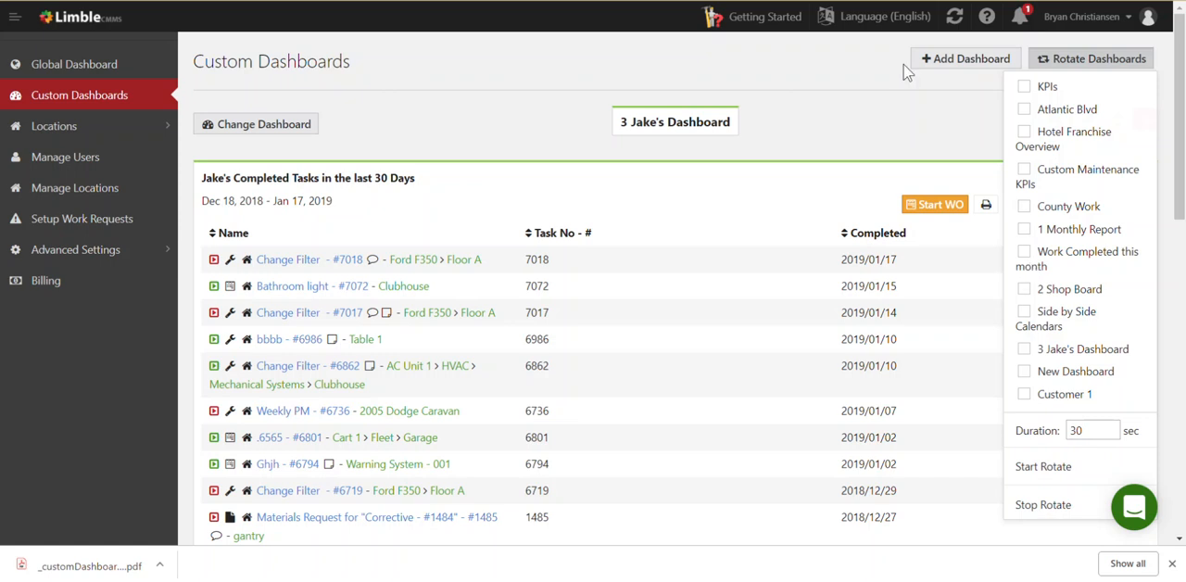
pyautogui.click(864, 130)
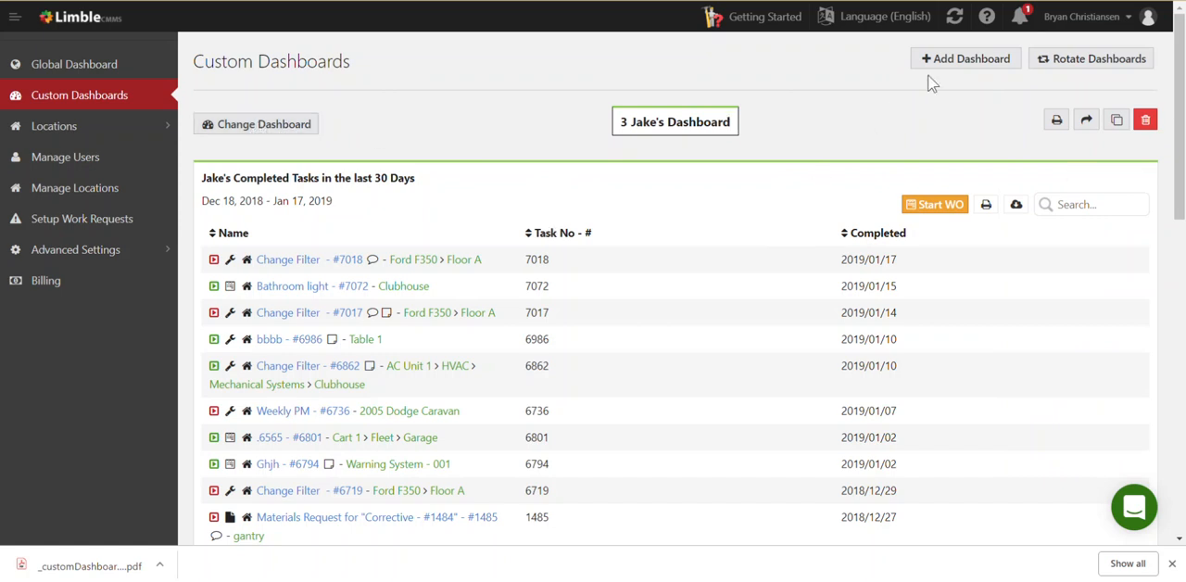
# Add a new custom dashboard and name it Demo Board
pyautogui.click(946, 69)
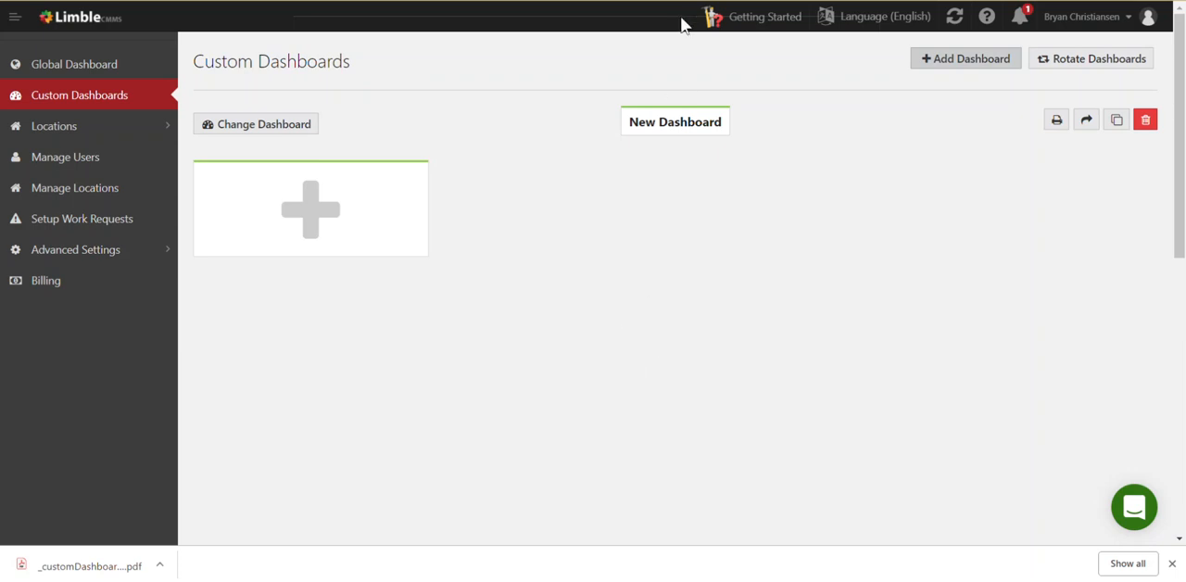
pyautogui.click(656, 126)
pyautogui.doubleClick(659, 125)
pyautogui.click(661, 127)
pyautogui.write('De')
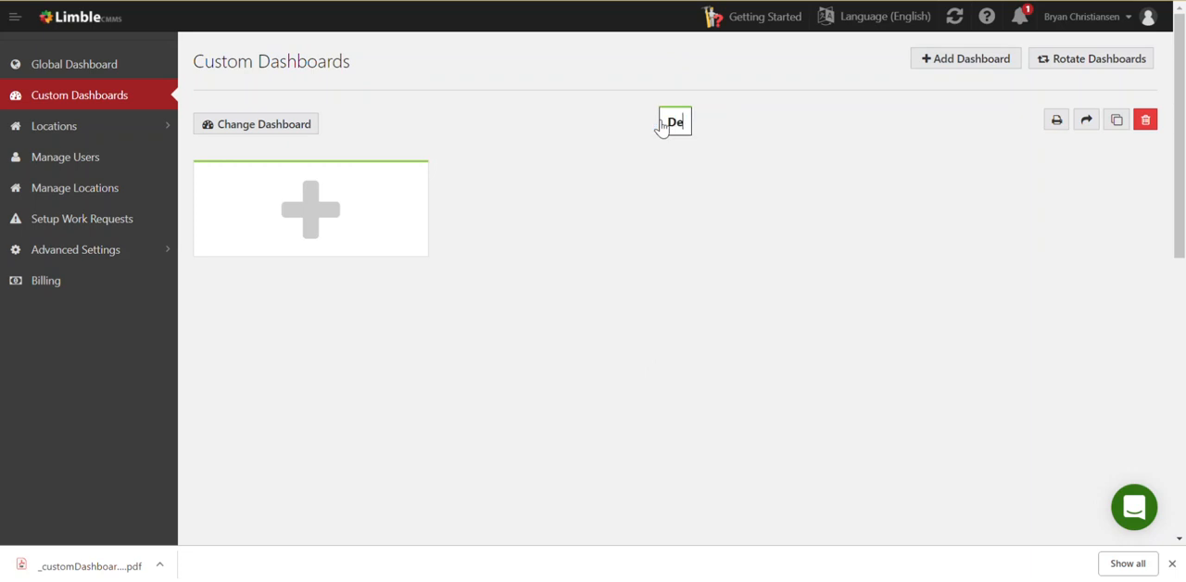
pyautogui.write('mo Board')
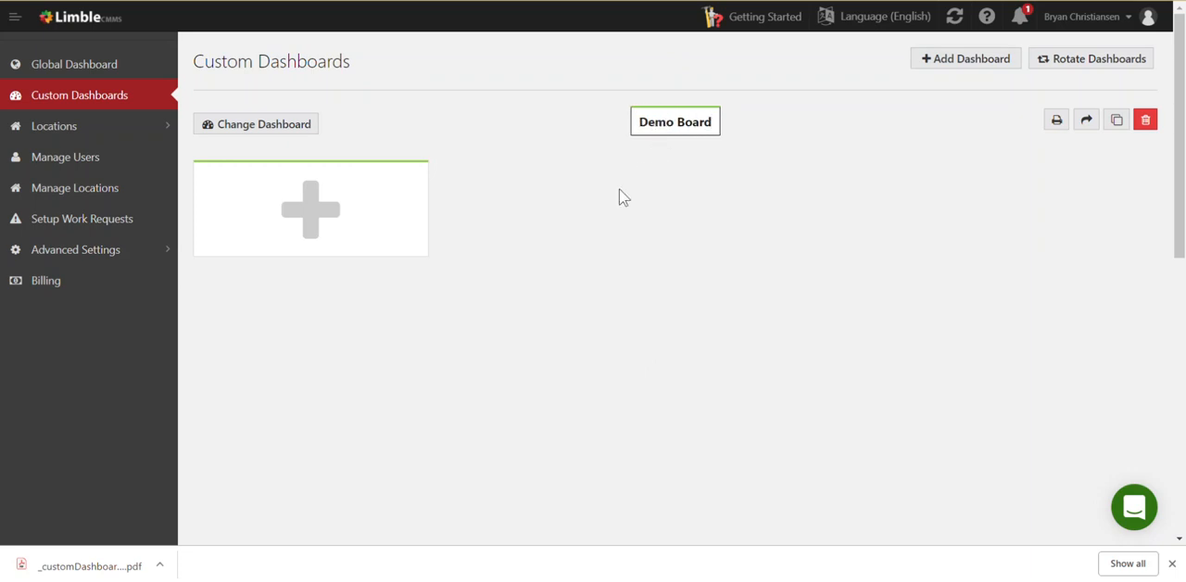
# Start a Tasks widget on the Demo Board covering all task types, with status Completed and a completed date in Last Month
pyautogui.click(294, 204)
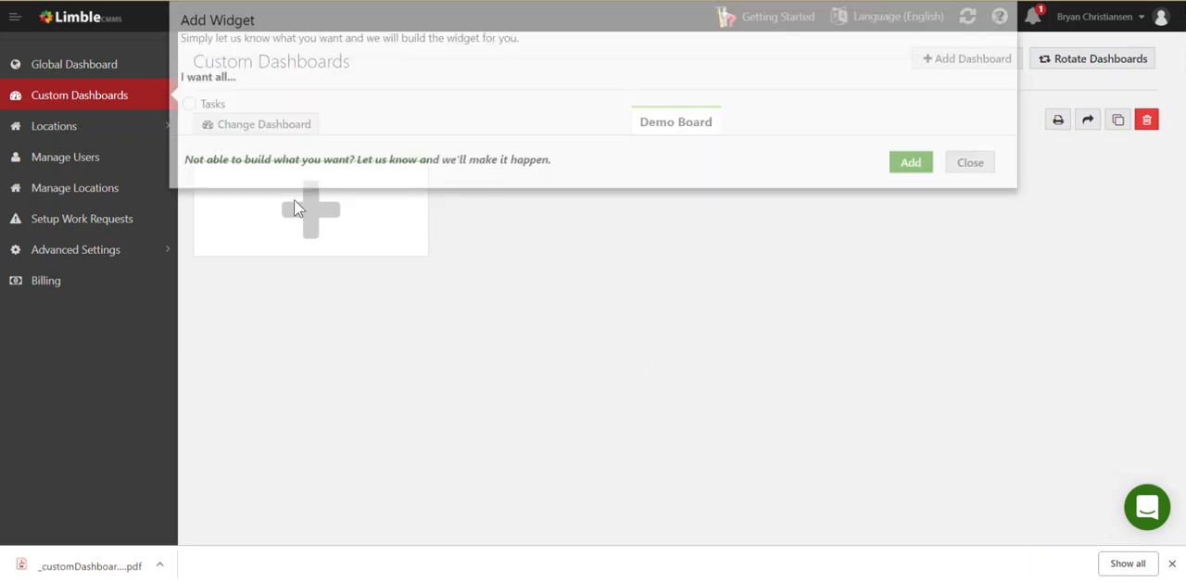
pyautogui.click(198, 132)
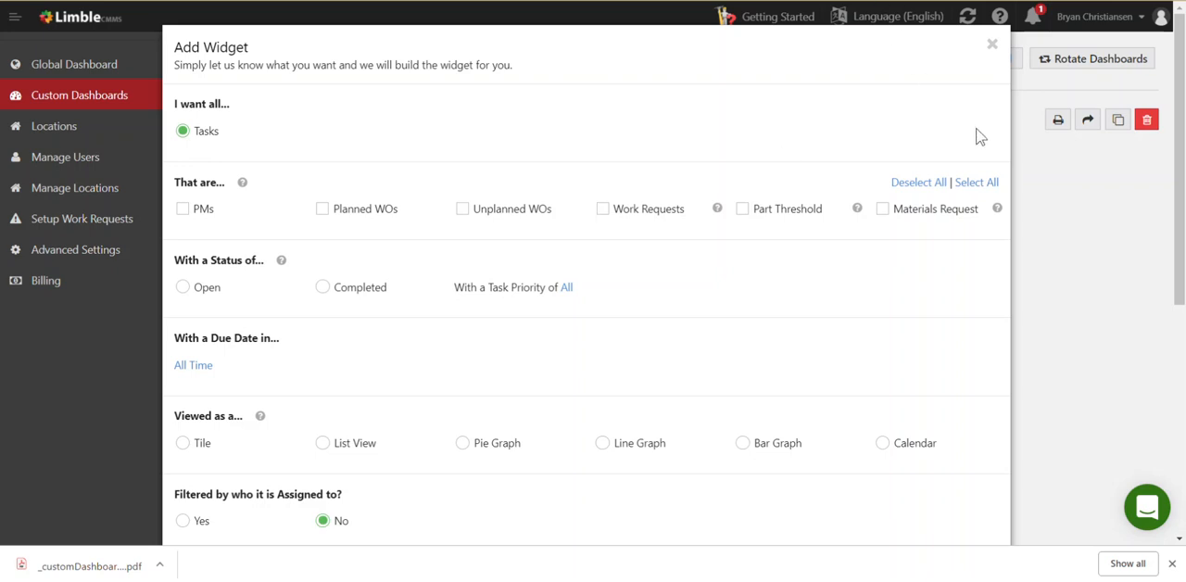
pyautogui.click(977, 183)
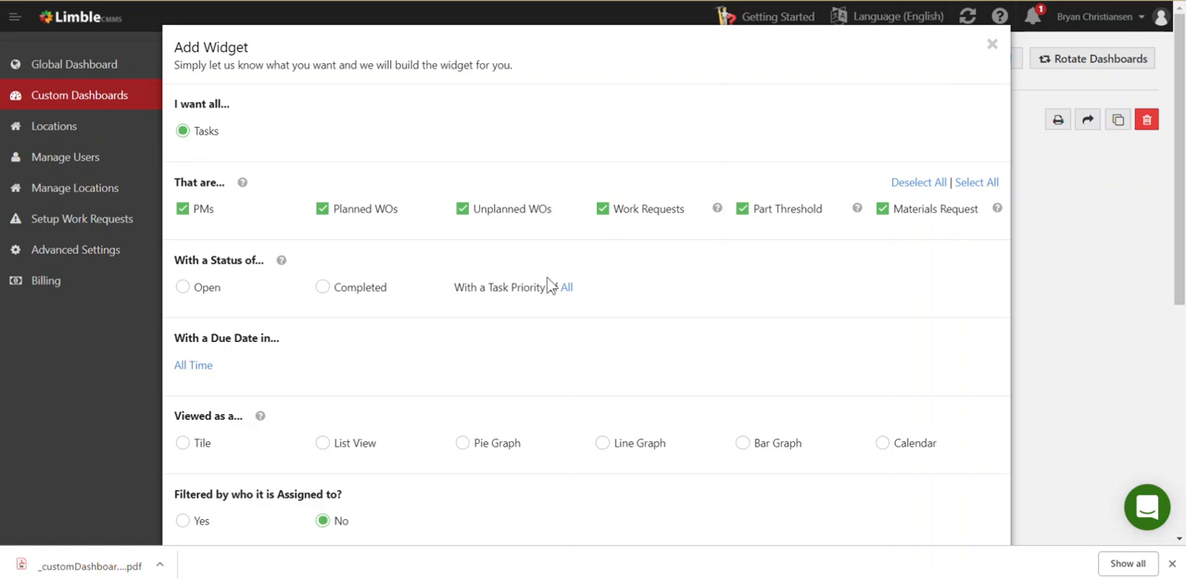
pyautogui.click(320, 288)
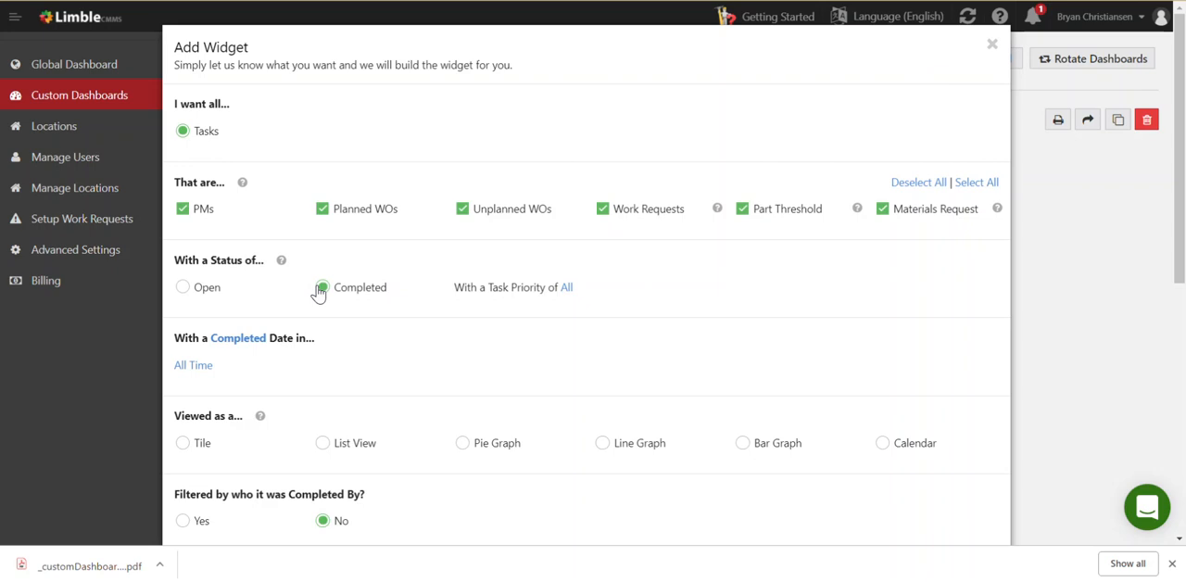
pyautogui.click(193, 369)
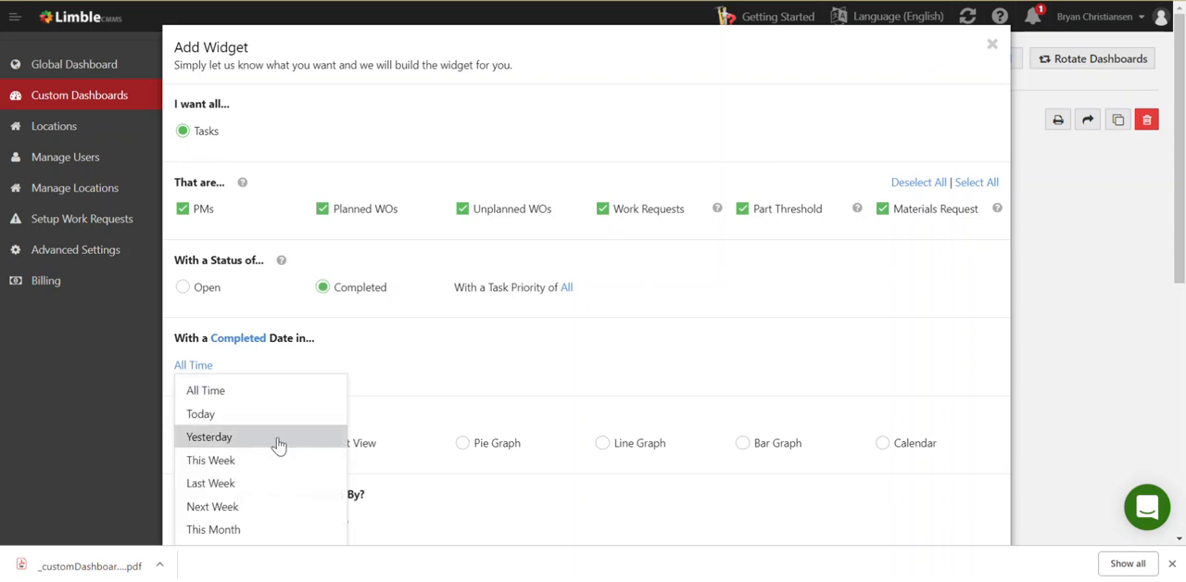
pyautogui.scroll(-1, 279, 446)
pyautogui.click(278, 479)
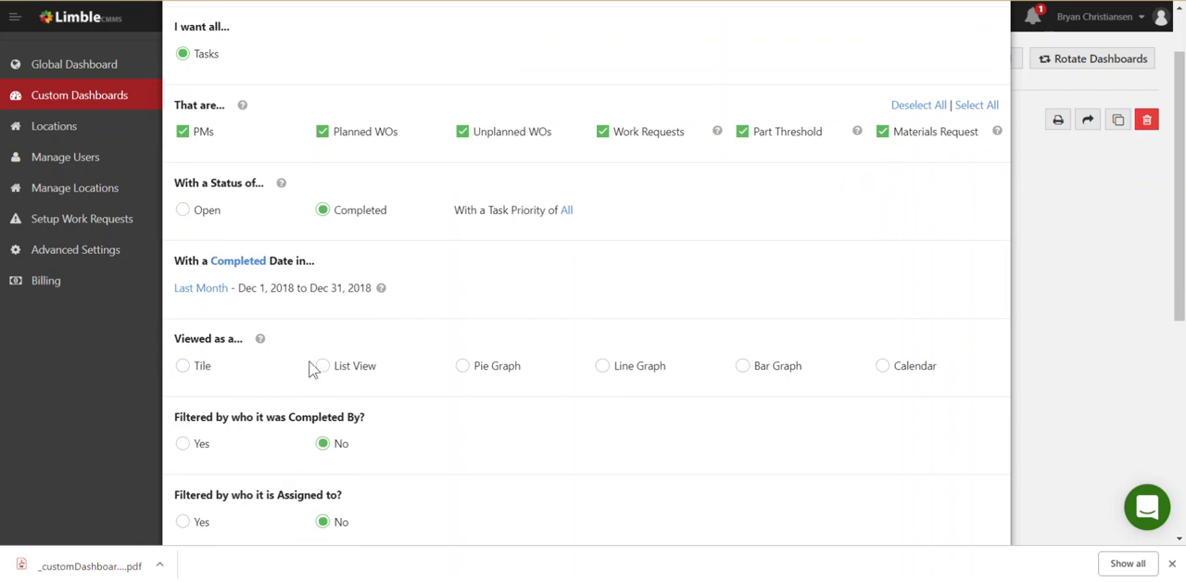
# Set the widget to a pie graph of Total Time Spent, split up by Completed By
pyautogui.click(463, 368)
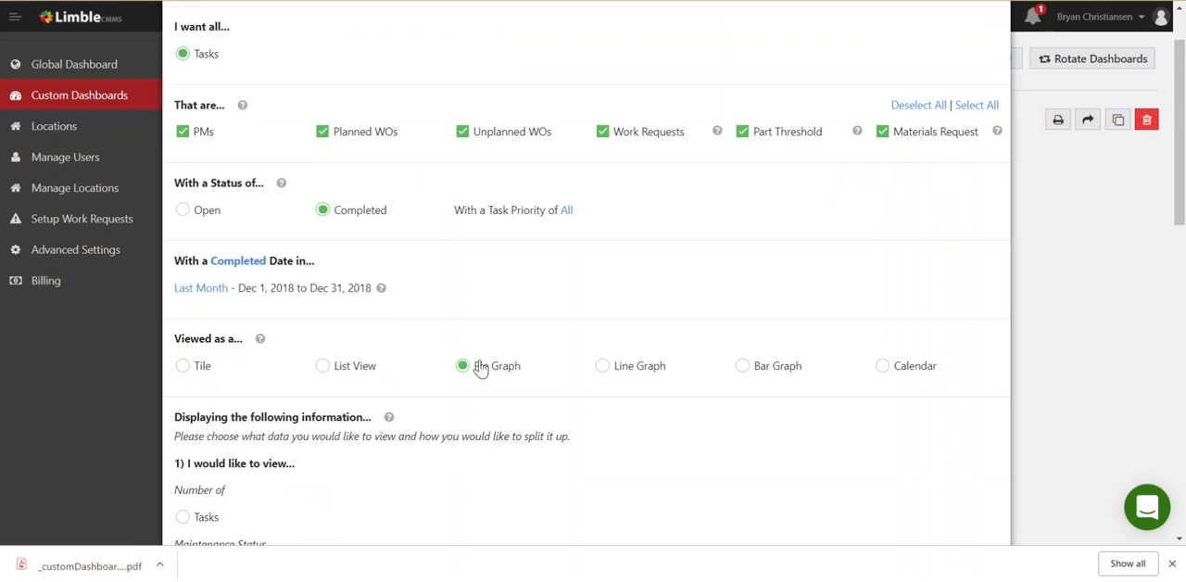
pyautogui.scroll(-5, 485, 366)
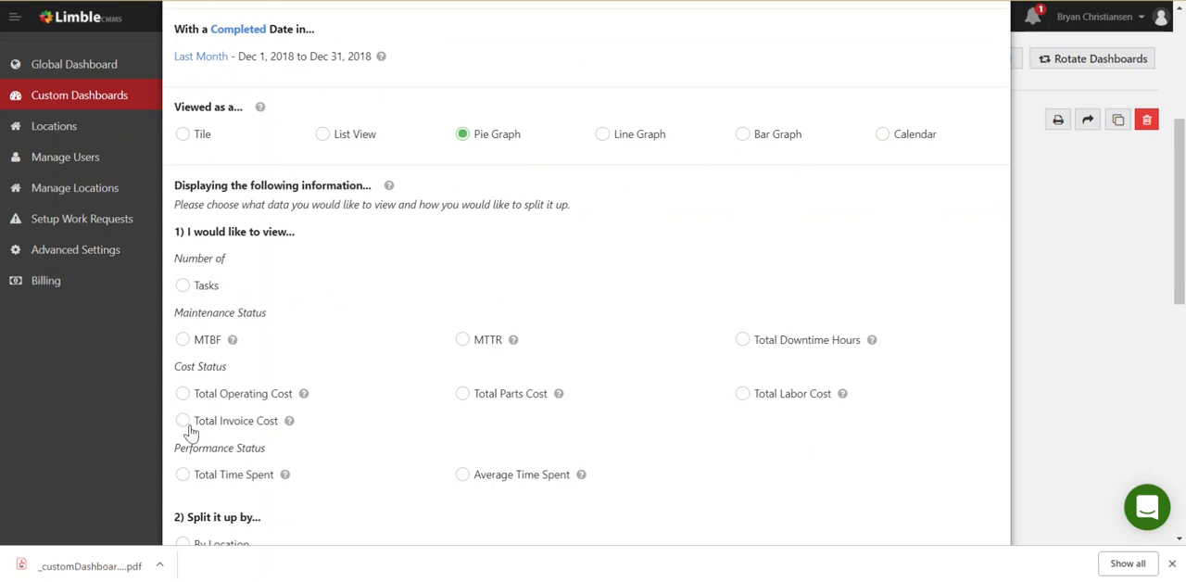
pyautogui.click(184, 477)
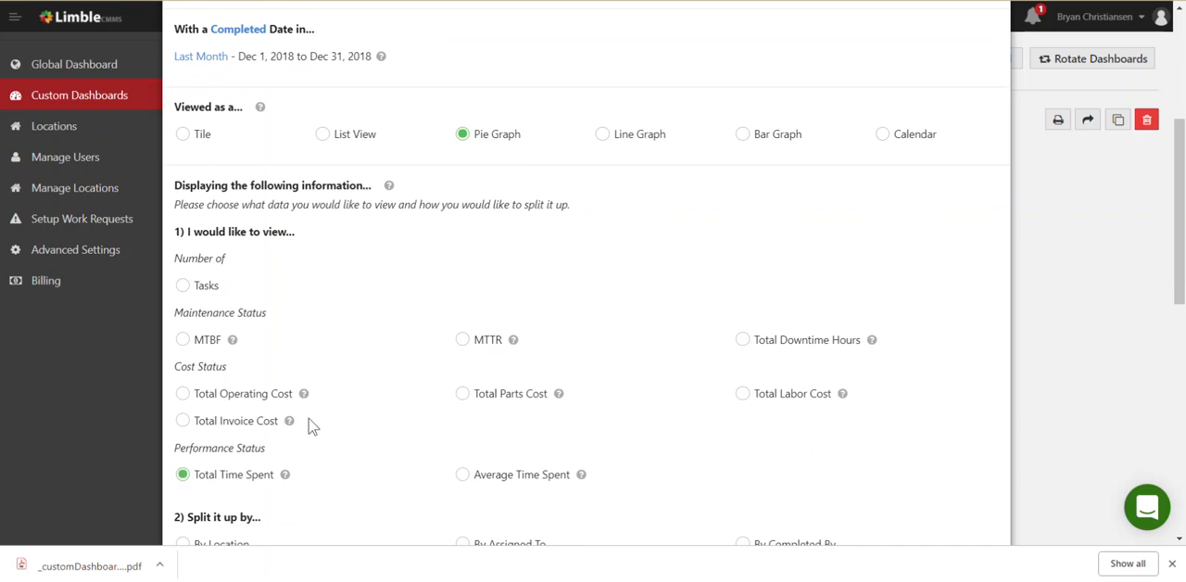
pyautogui.scroll(-3, 318, 394)
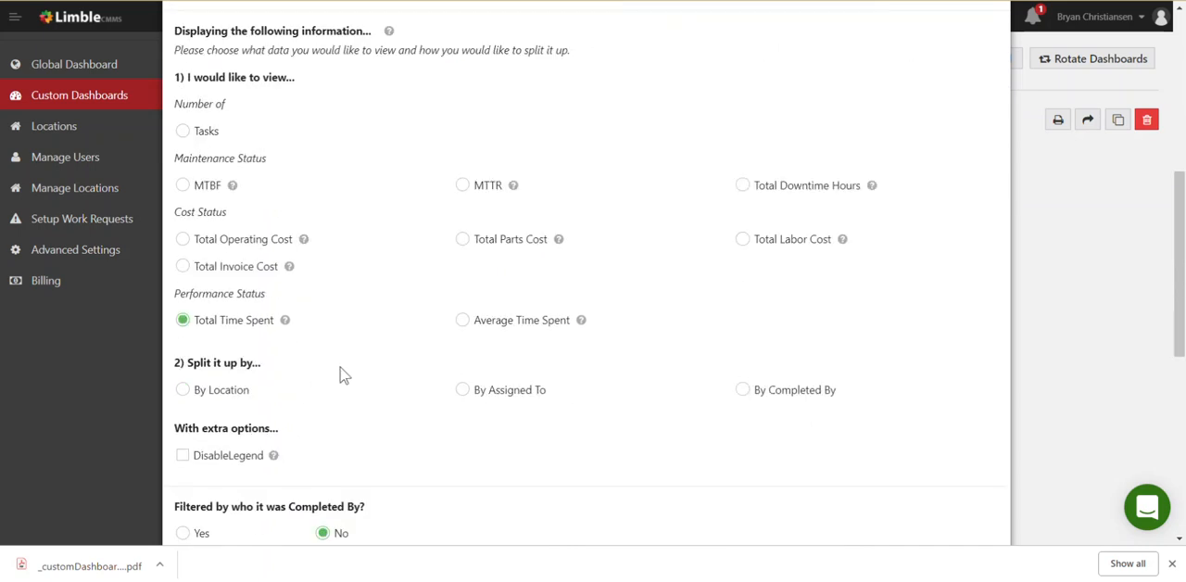
pyautogui.scroll(-1, 343, 374)
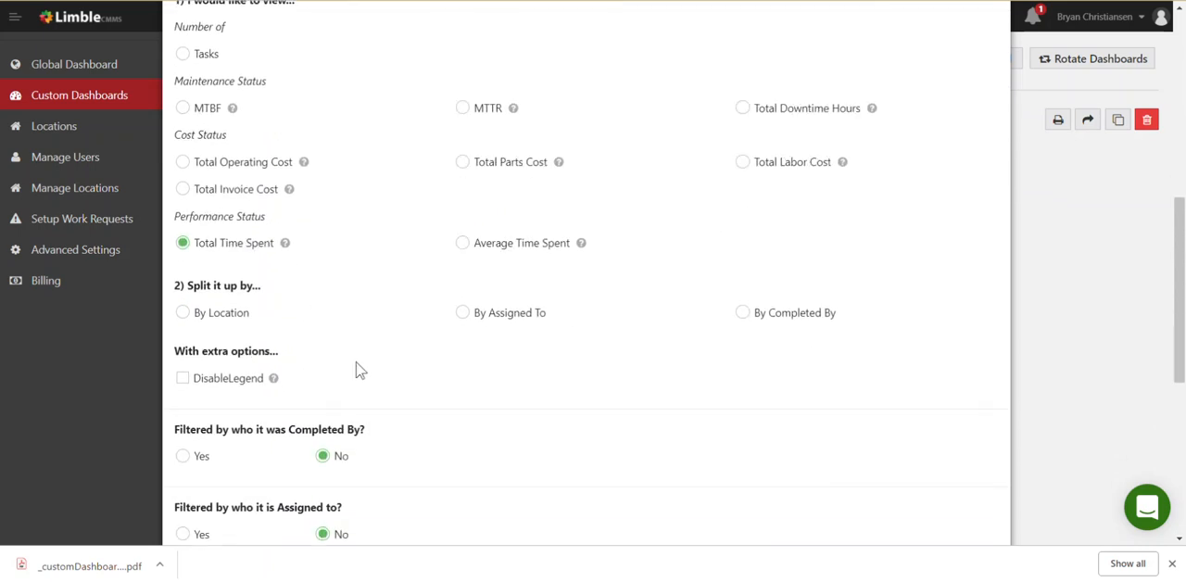
pyautogui.click(745, 314)
# Review the widget's extra options and filters, including the advanced filters, leaving every filter set to No
pyautogui.scroll(-1, 677, 347)
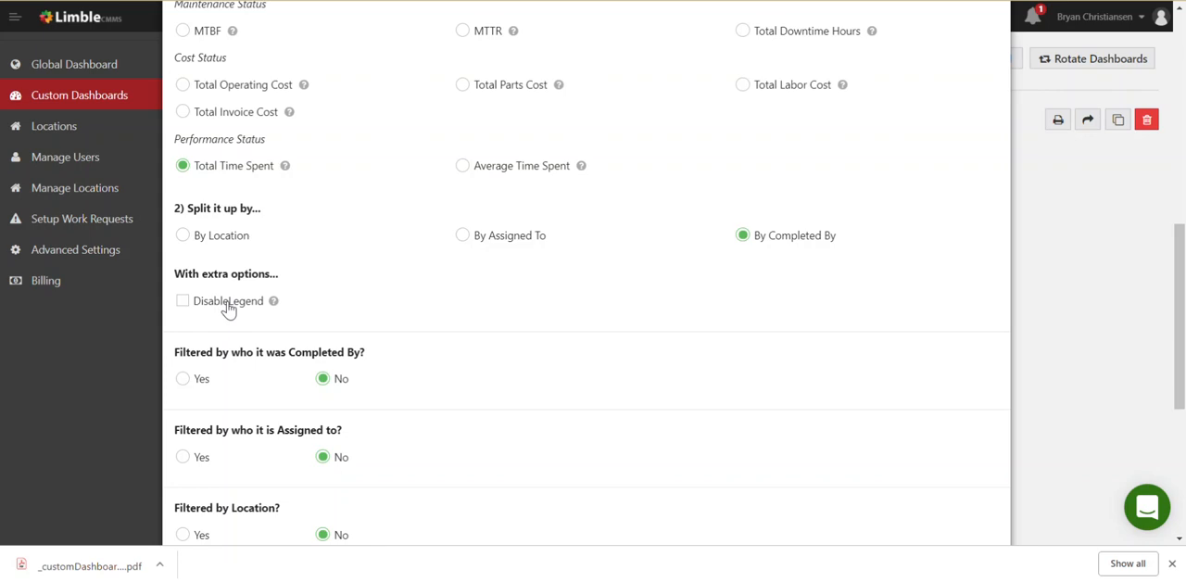
pyautogui.scroll(-2, 413, 336)
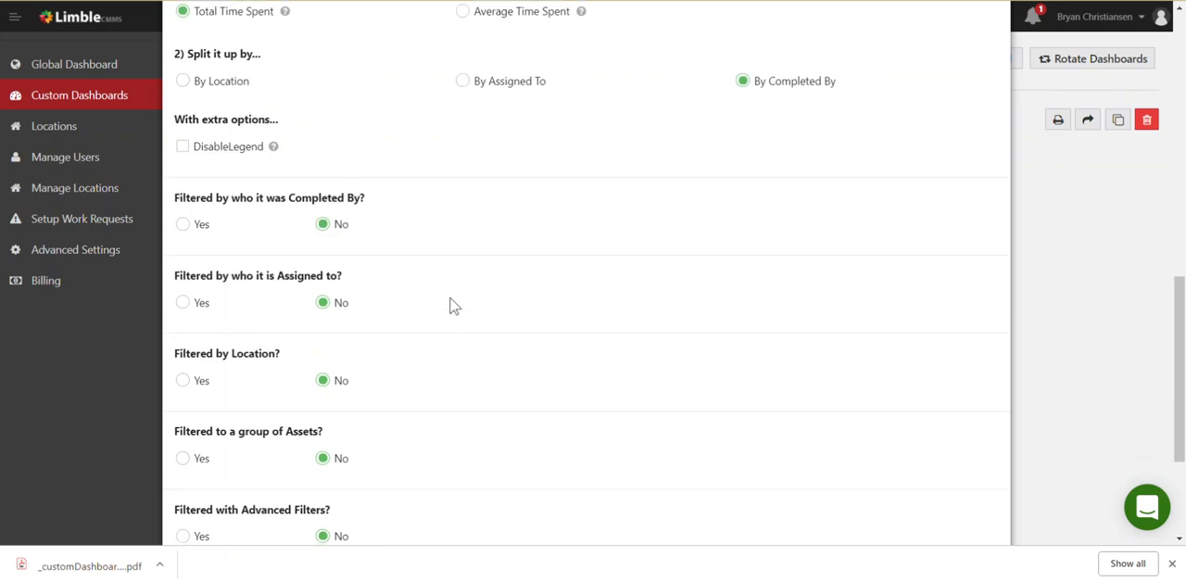
pyautogui.scroll(-1, 452, 306)
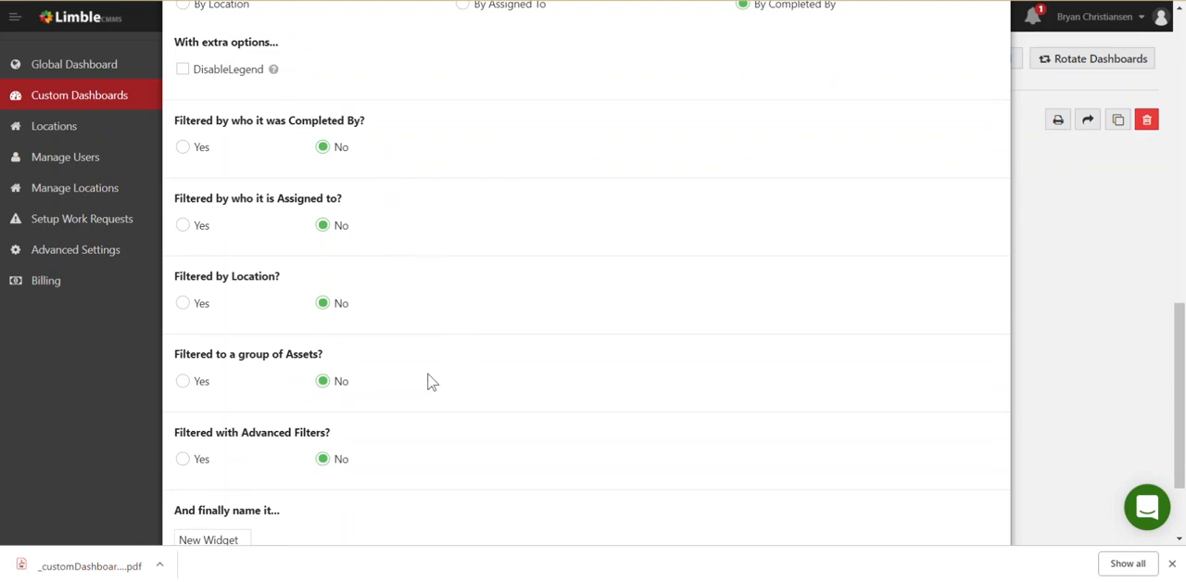
pyautogui.scroll(-1, 433, 376)
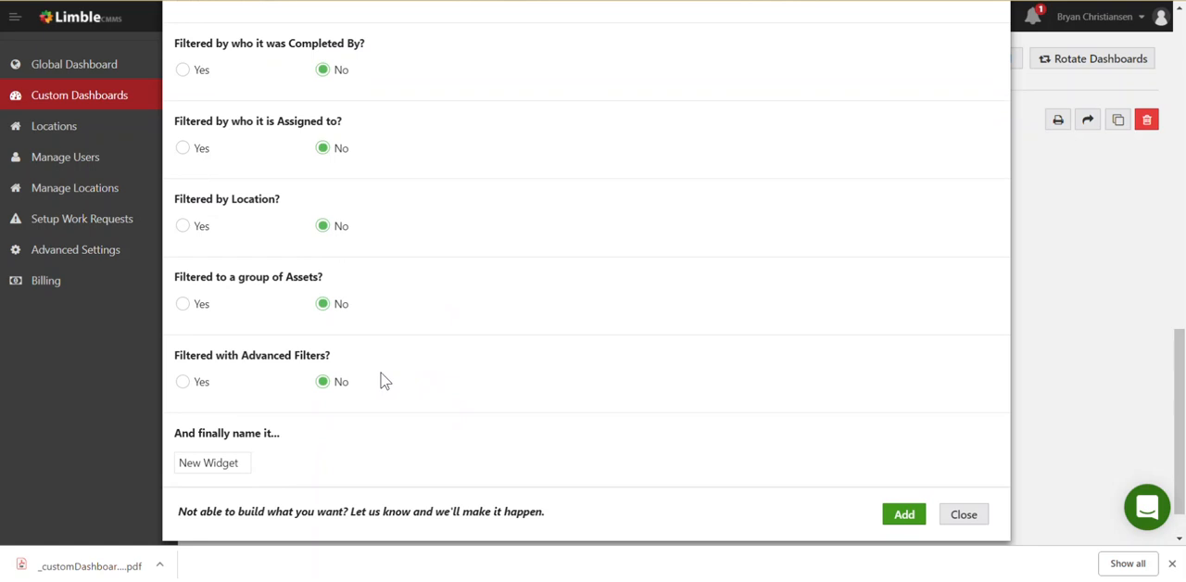
pyautogui.click(187, 385)
pyautogui.click(330, 386)
# Name the widget Hours Tracked Last Month and add it to the dashboard
pyautogui.tripleClick(232, 463)
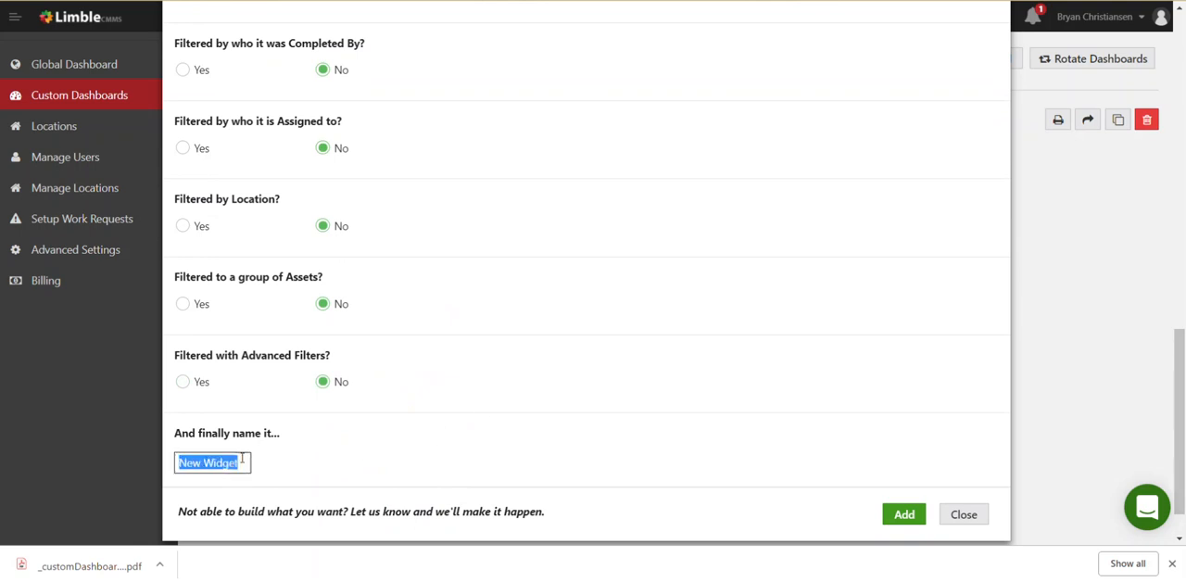
pyautogui.write('Hours Trac')
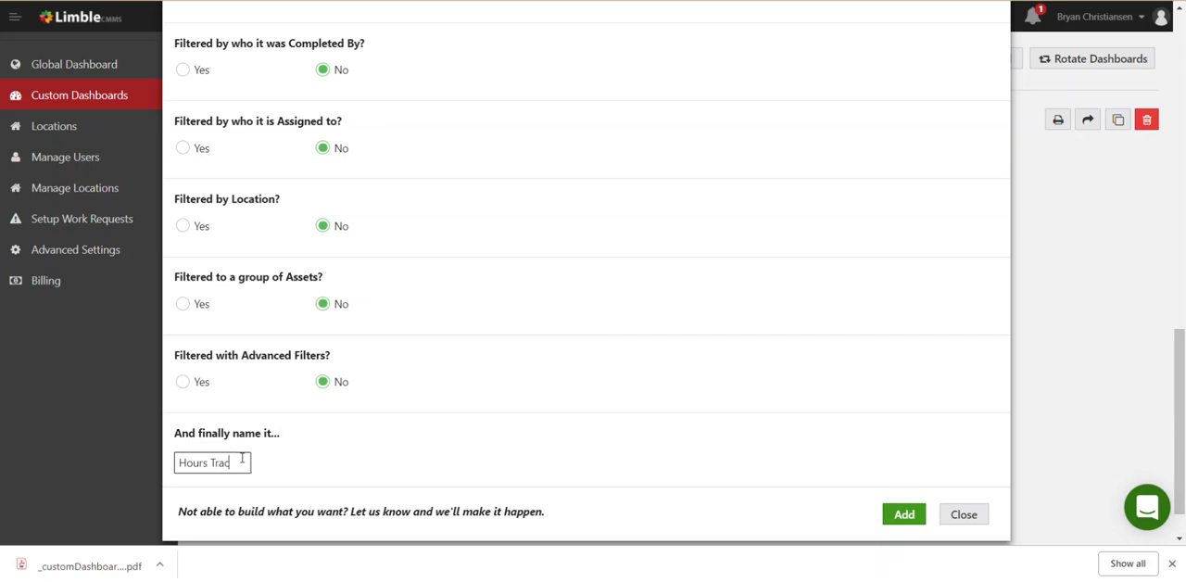
pyautogui.write('ked Last Mob')
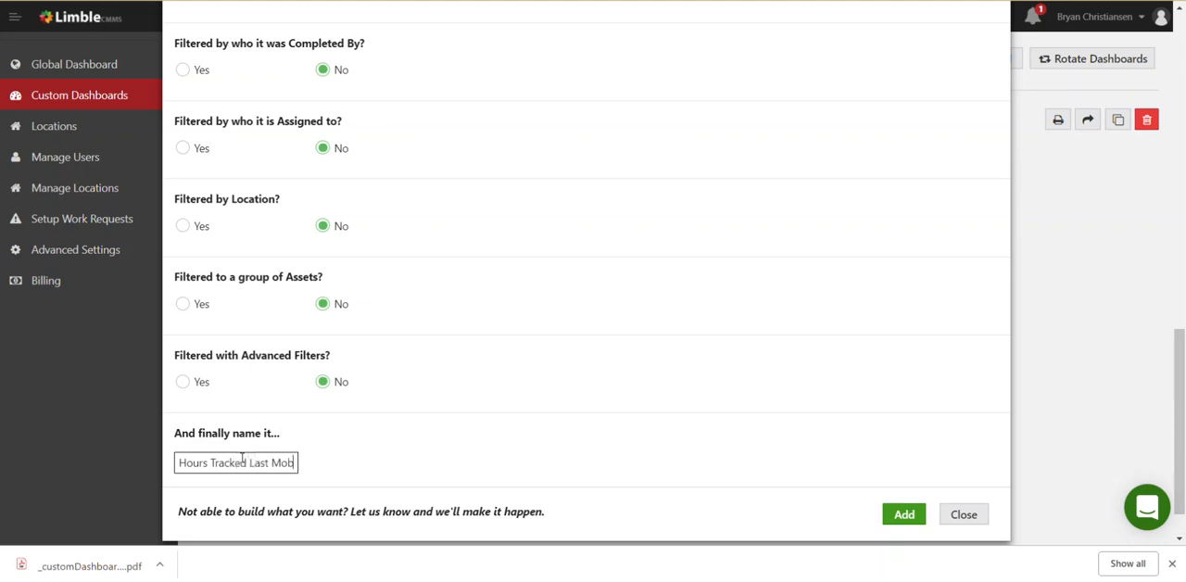
pyautogui.write('nth')
pyautogui.click(902, 514)
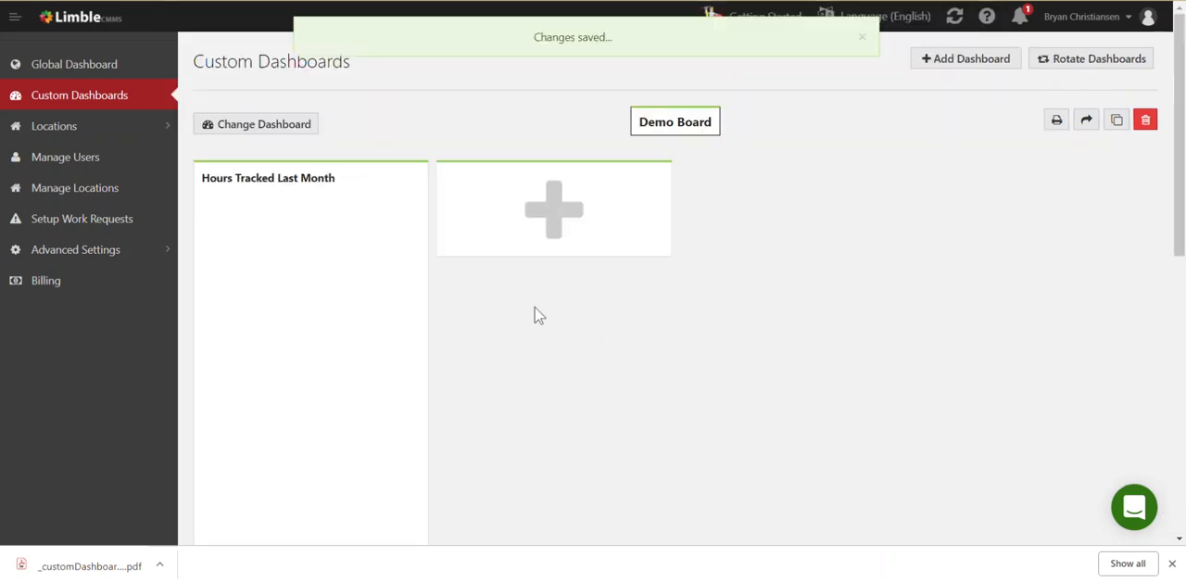
# Widen the Hours Tracked Last Month widget to span two dashboard columns
pyautogui.scroll(-3, 419, 319)
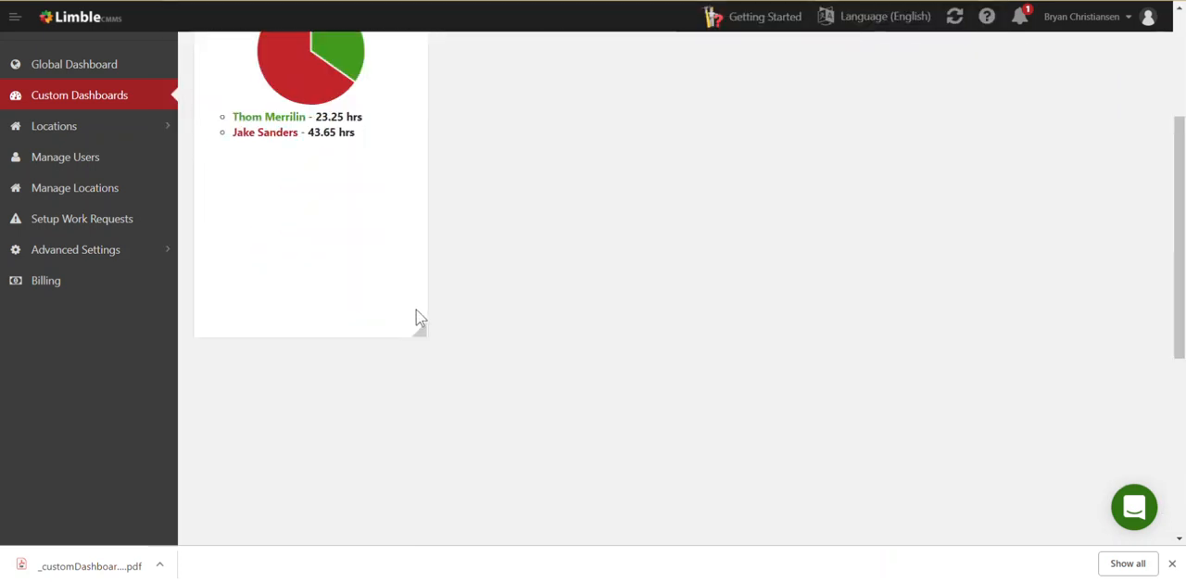
pyautogui.scroll(3, 419, 319)
pyautogui.moveTo(421, 486); pyautogui.dragTo(497, 372)
pyautogui.moveTo(663, 378); pyautogui.dragTo(578, 402)
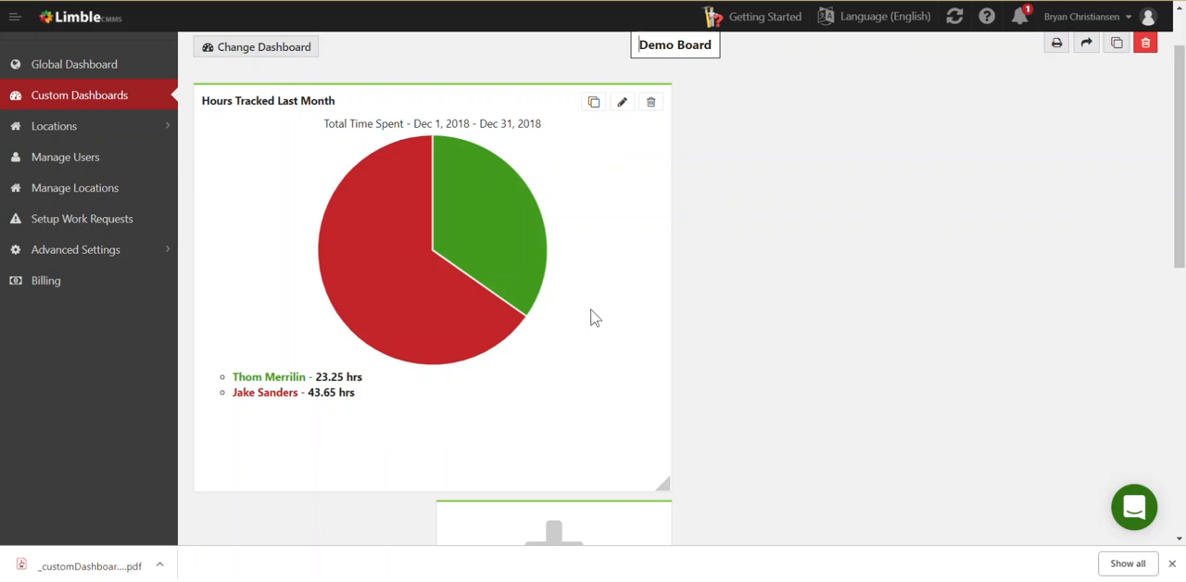
# Open the list of tasks behind the pie graph's red slice and look through its entries
pyautogui.moveTo(462, 351)
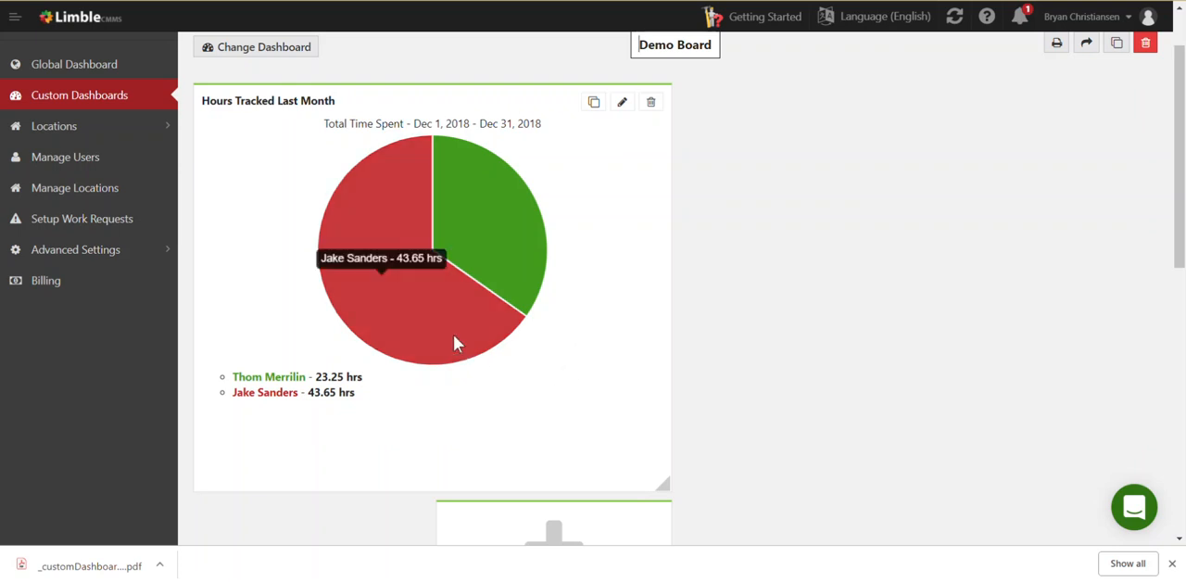
pyautogui.click(400, 295)
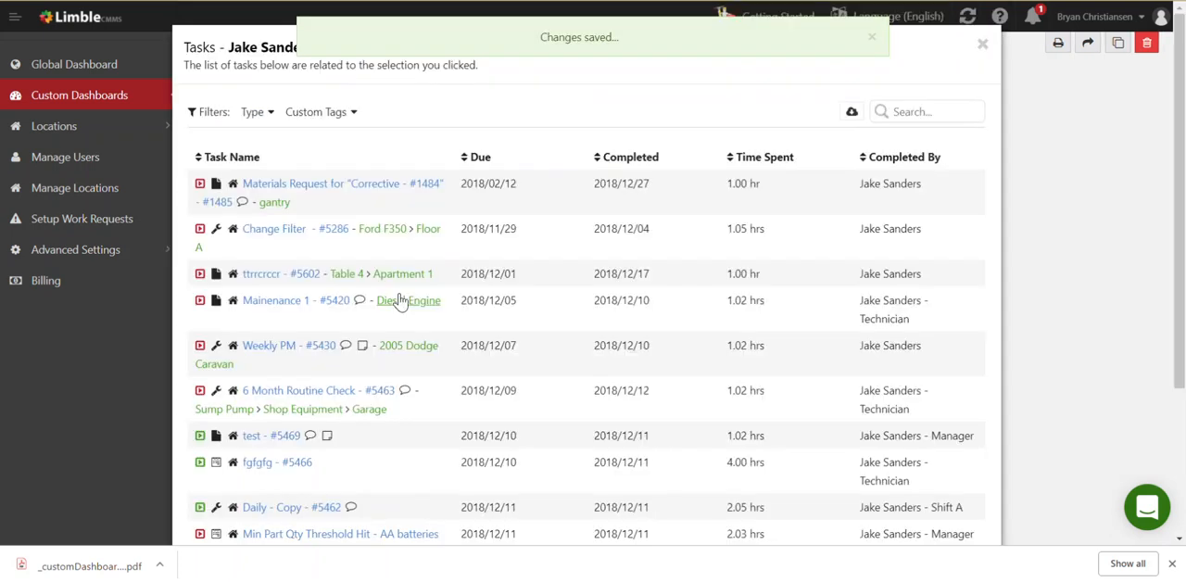
pyautogui.scroll(-1, 399, 300)
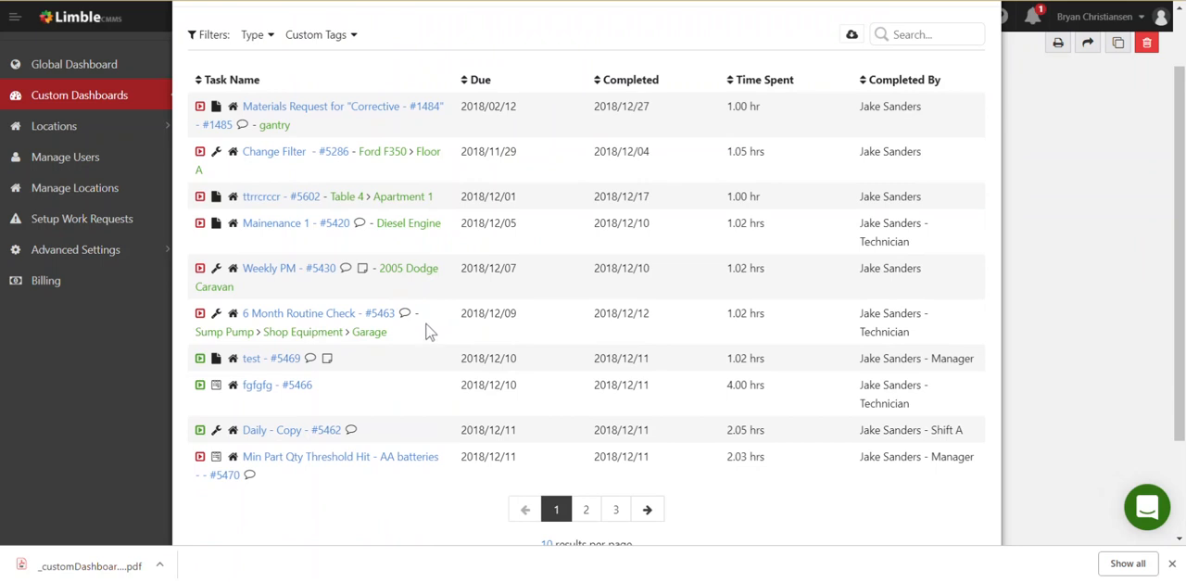
# Close the task list and move the empty add-widget tile beside the Hours Tracked Last Month widget
pyautogui.scroll(1, 429, 331)
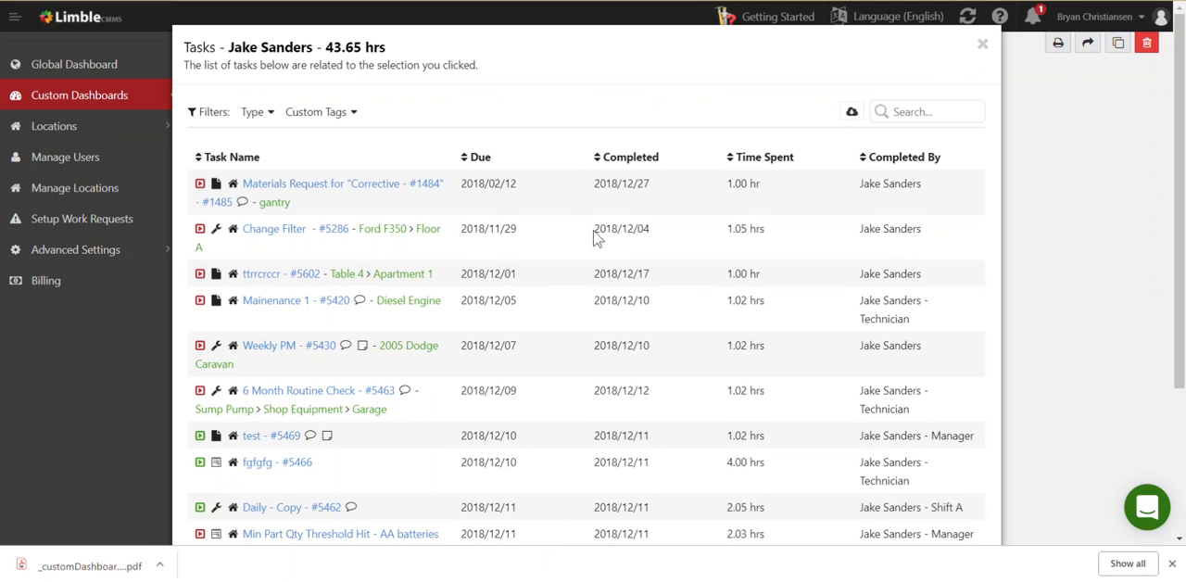
pyautogui.click(983, 47)
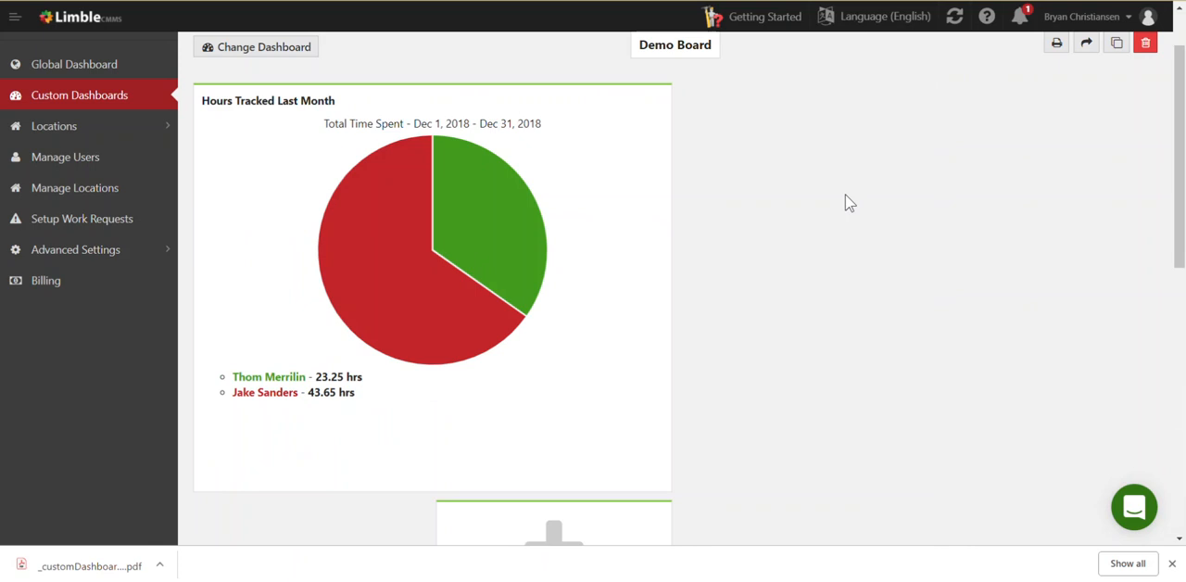
pyautogui.moveTo(633, 516); pyautogui.dragTo(906, 77)
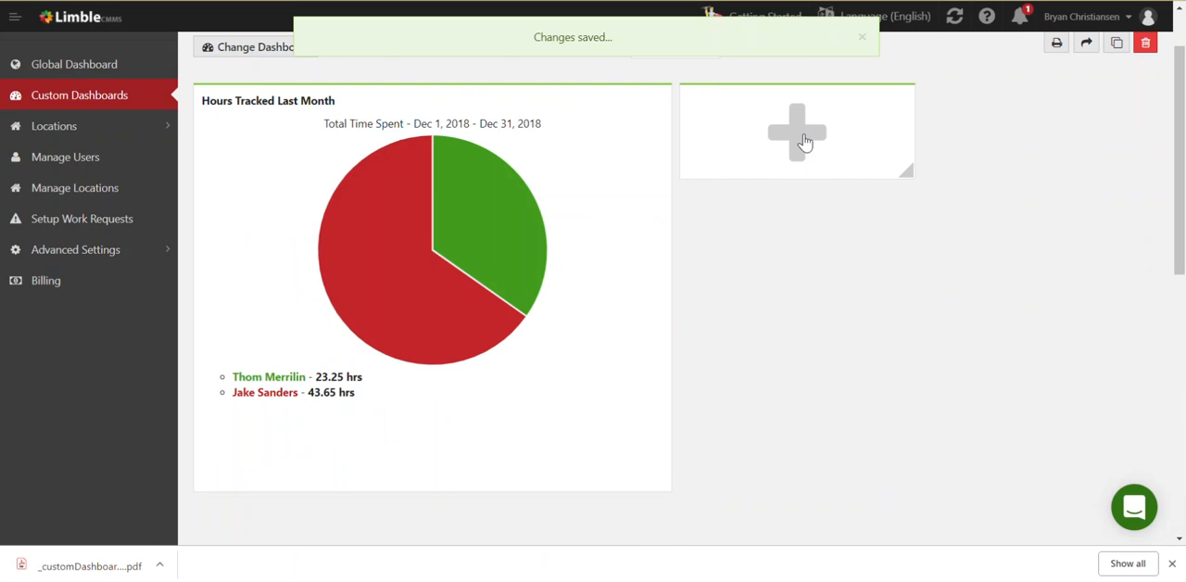
# Start a new widget covering tasks of every type with a status of Completed
pyautogui.click(804, 142)
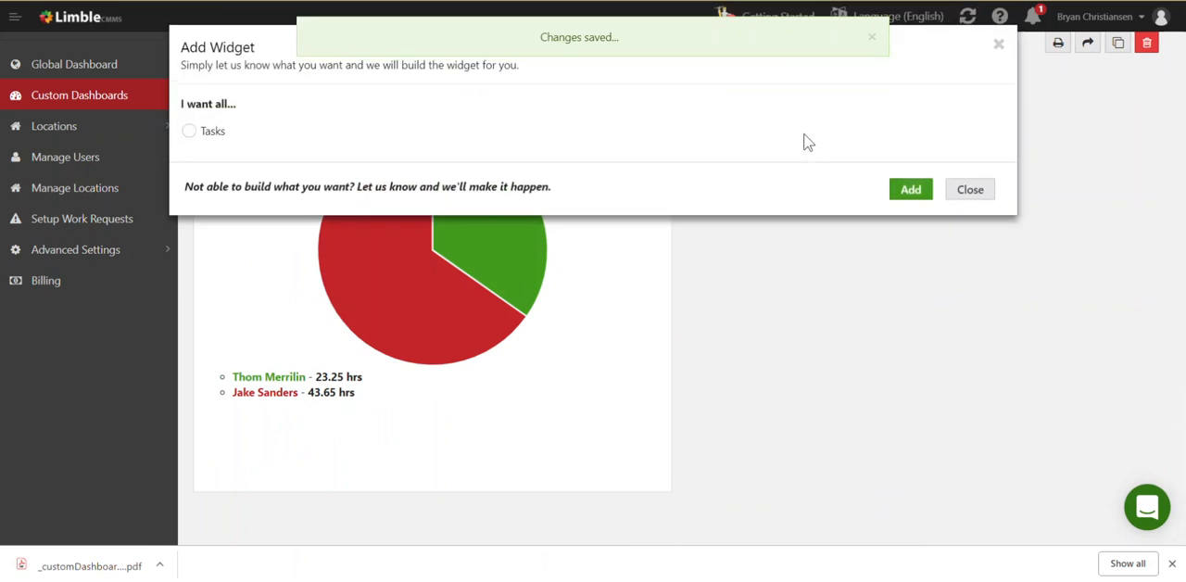
pyautogui.click(192, 132)
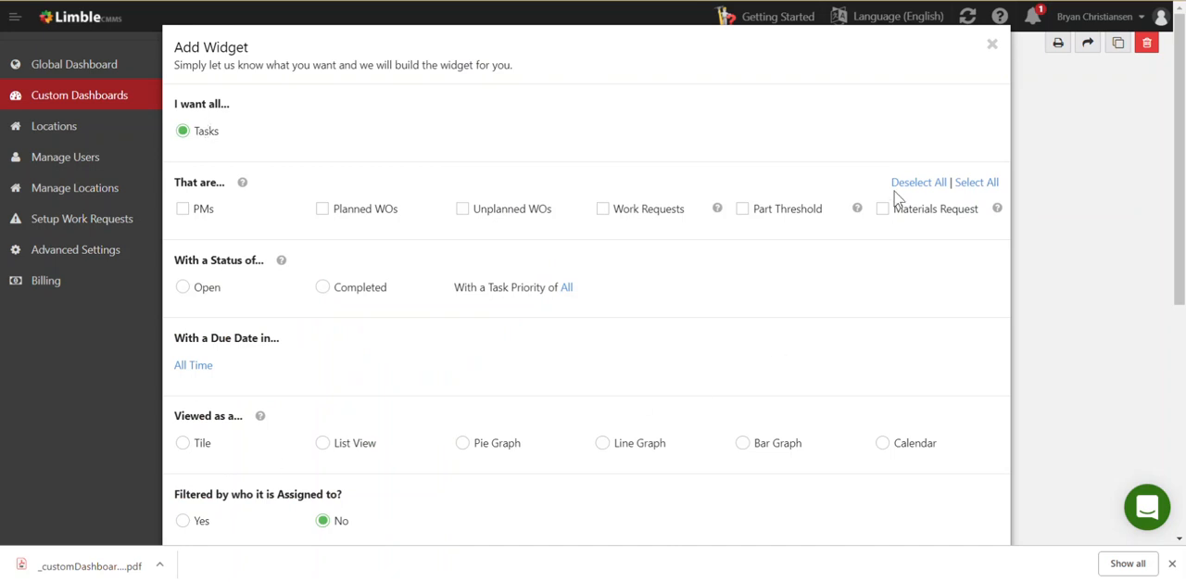
pyautogui.click(965, 185)
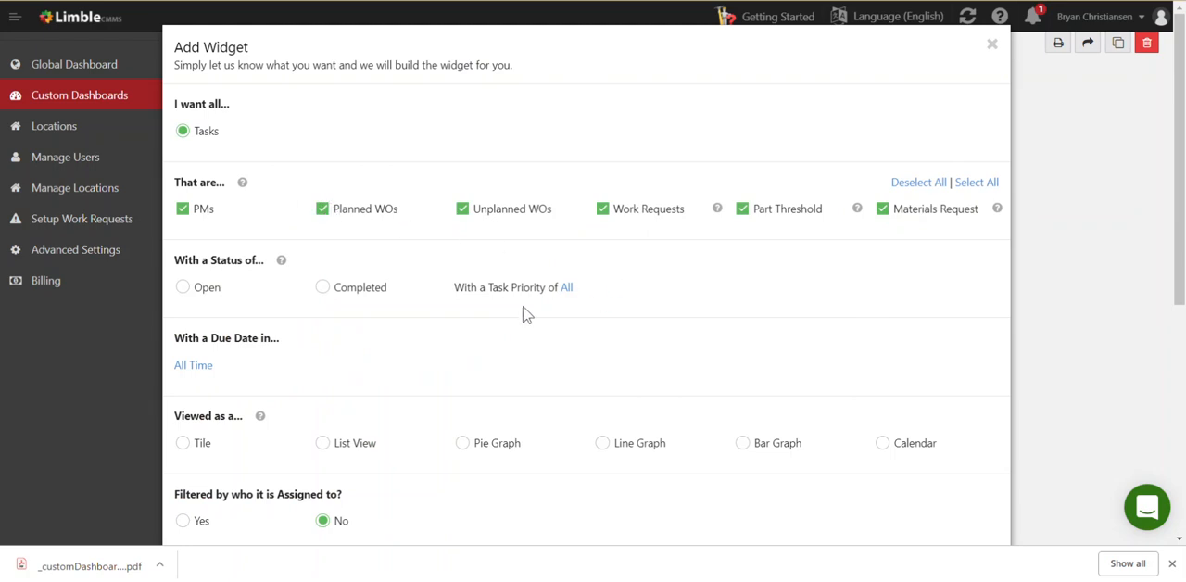
pyautogui.click(323, 289)
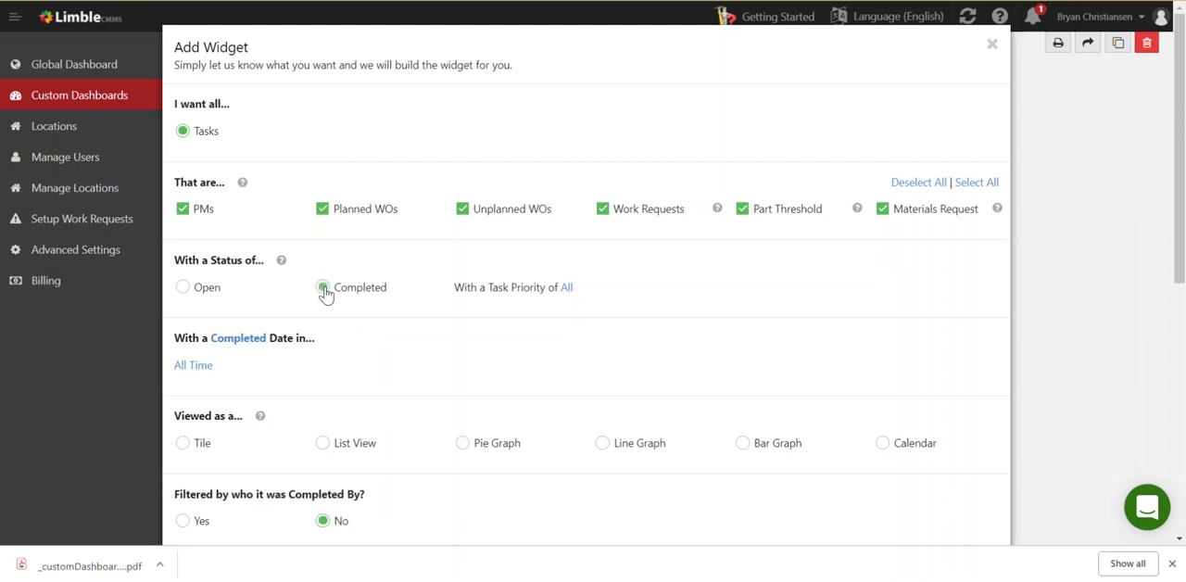
# Limit the new widget to tasks with a completed date in Last Month
pyautogui.scroll(-2, 365, 333)
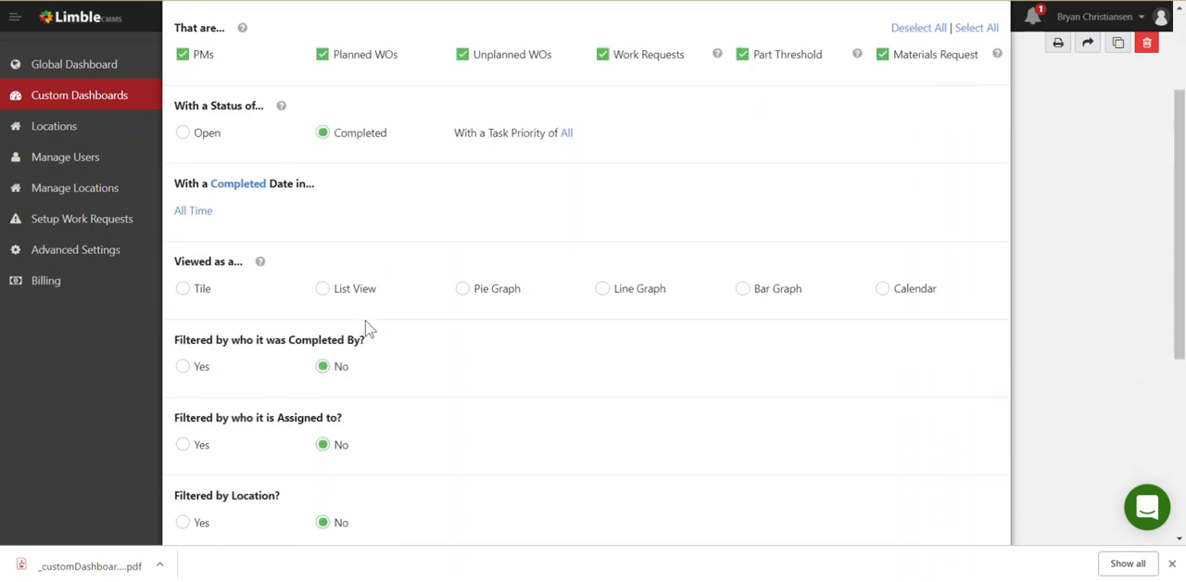
pyautogui.click(200, 220)
pyautogui.scroll(-1, 250, 275)
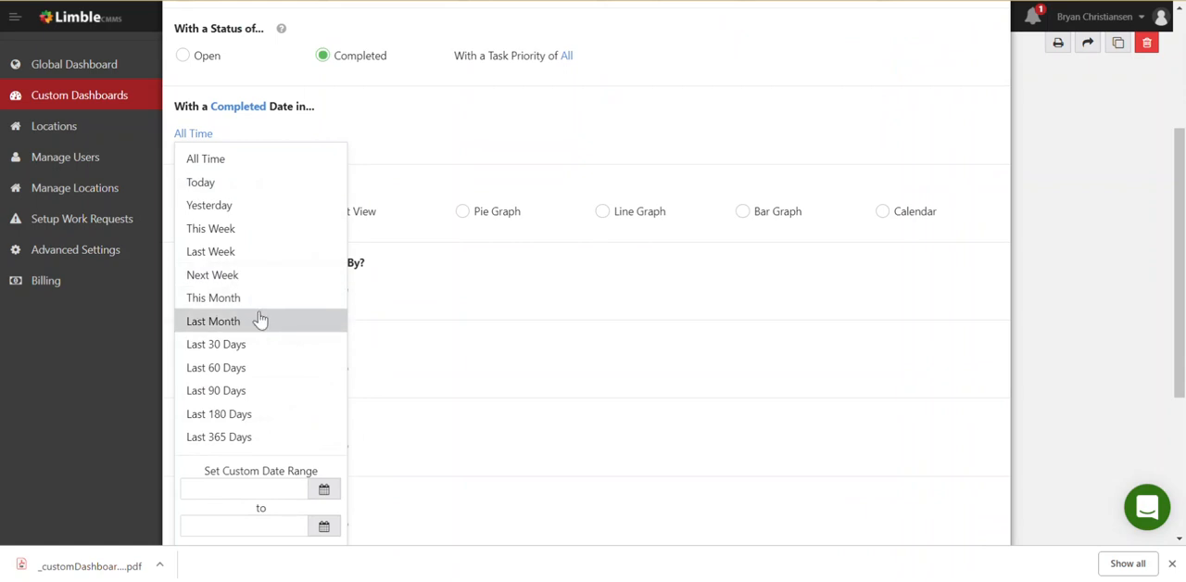
pyautogui.click(260, 320)
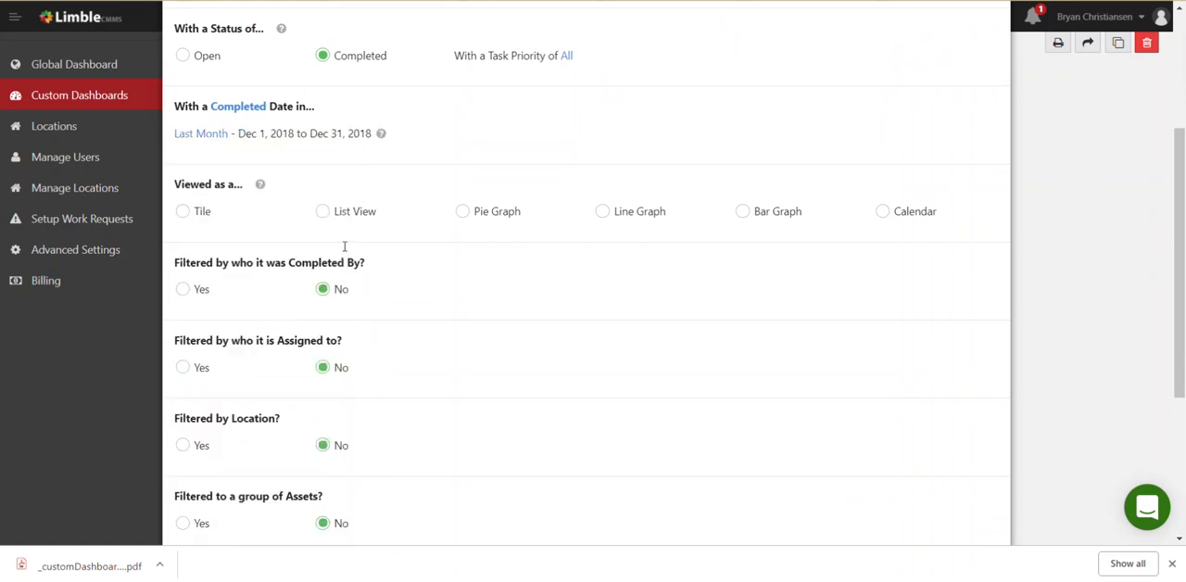
# View the widget as a tile displaying the number of tasks, with Orange as the tile's color
pyautogui.click(183, 212)
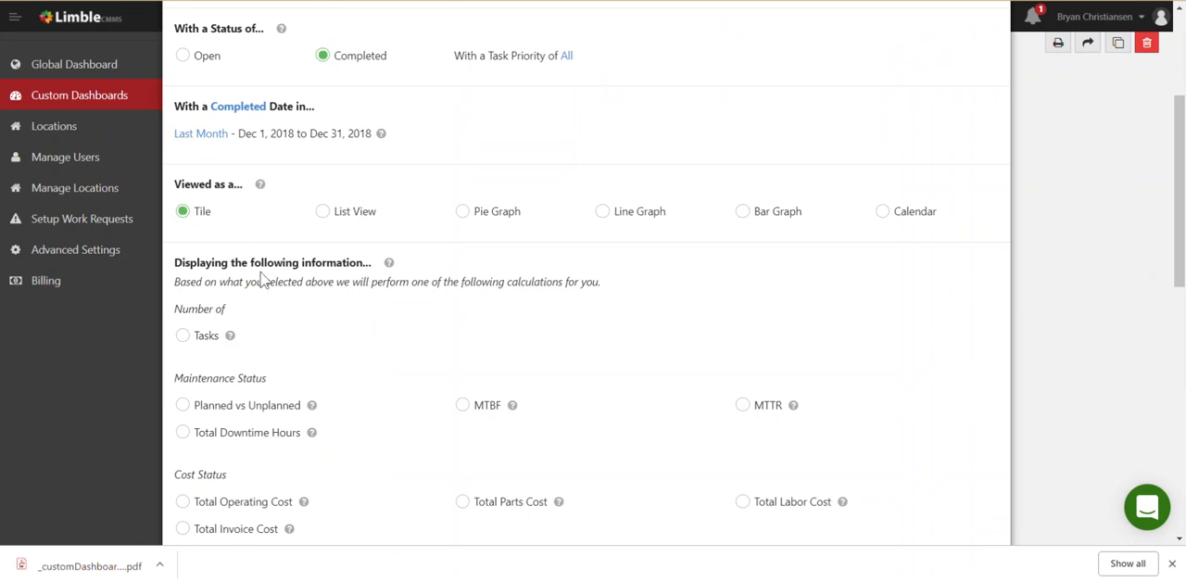
pyautogui.scroll(-1, 263, 281)
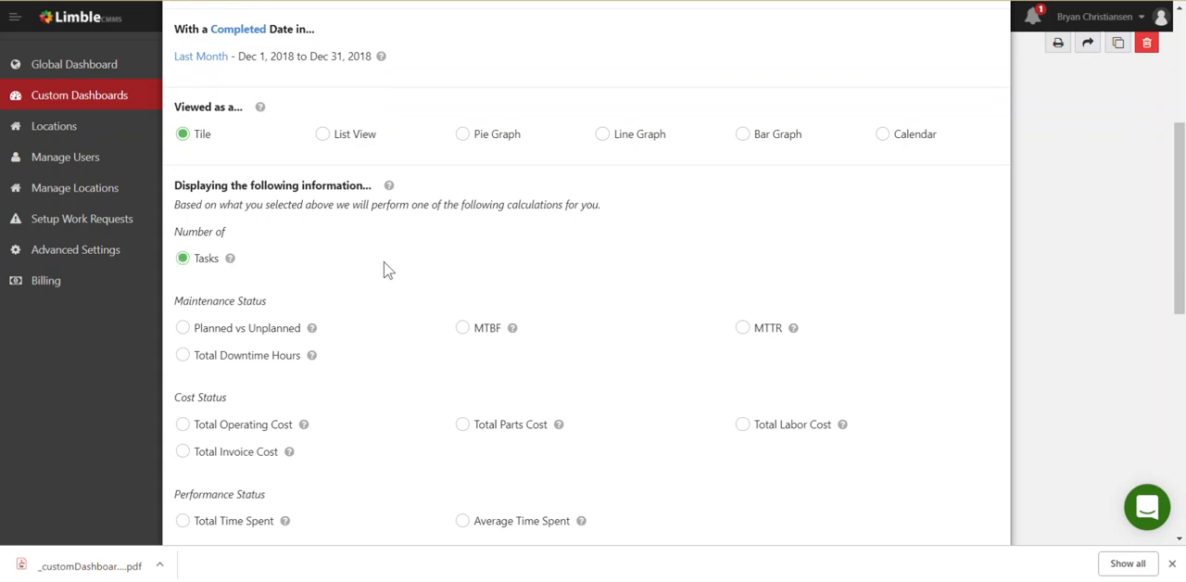
pyautogui.scroll(-2, 386, 268)
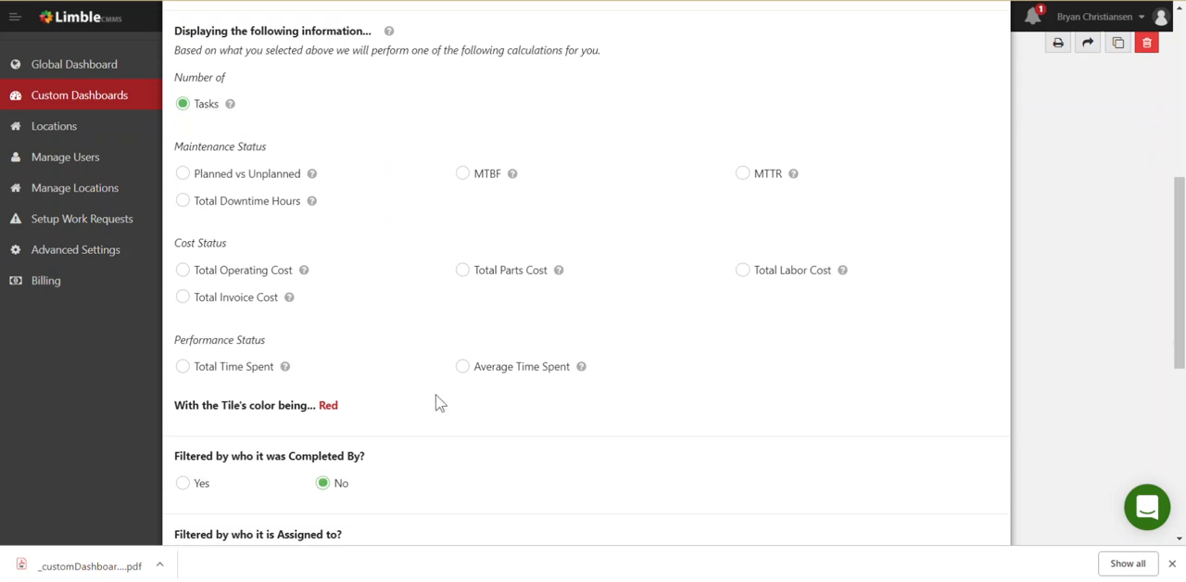
pyautogui.click(328, 407)
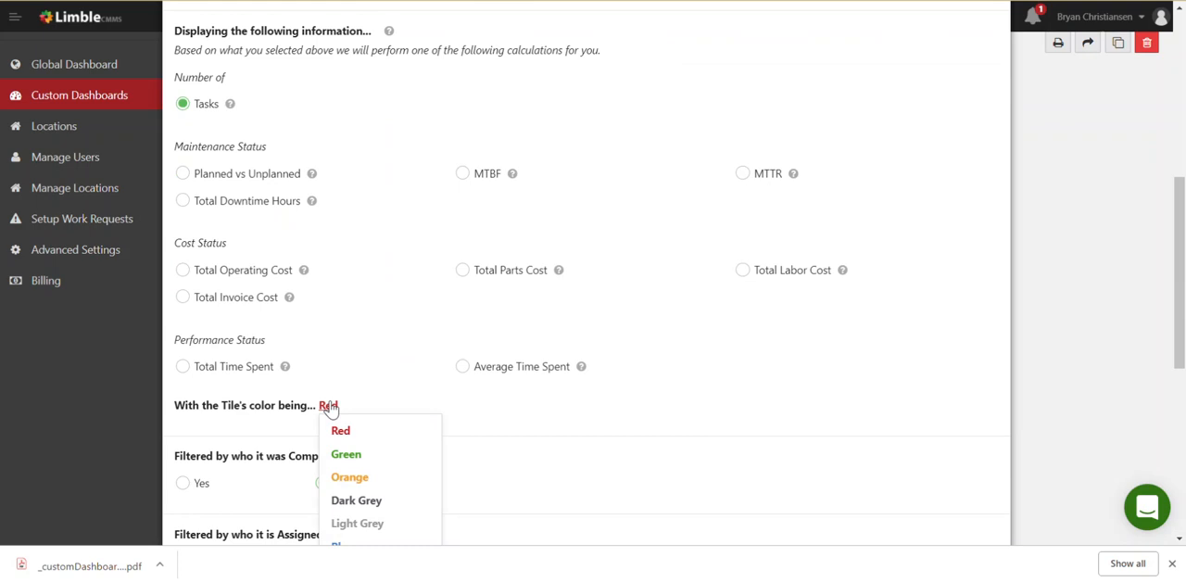
pyautogui.click(378, 479)
# Examine the user choices of the Completed By filter and the remaining filters, leaving every filter set to No
pyautogui.scroll(-2, 437, 426)
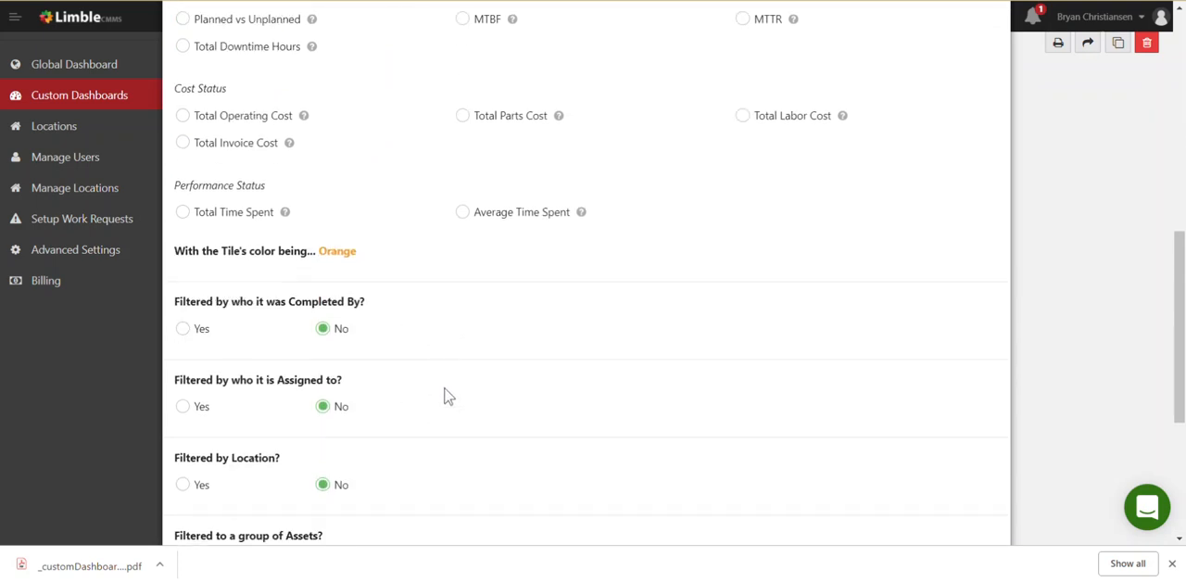
pyautogui.scroll(-1, 444, 397)
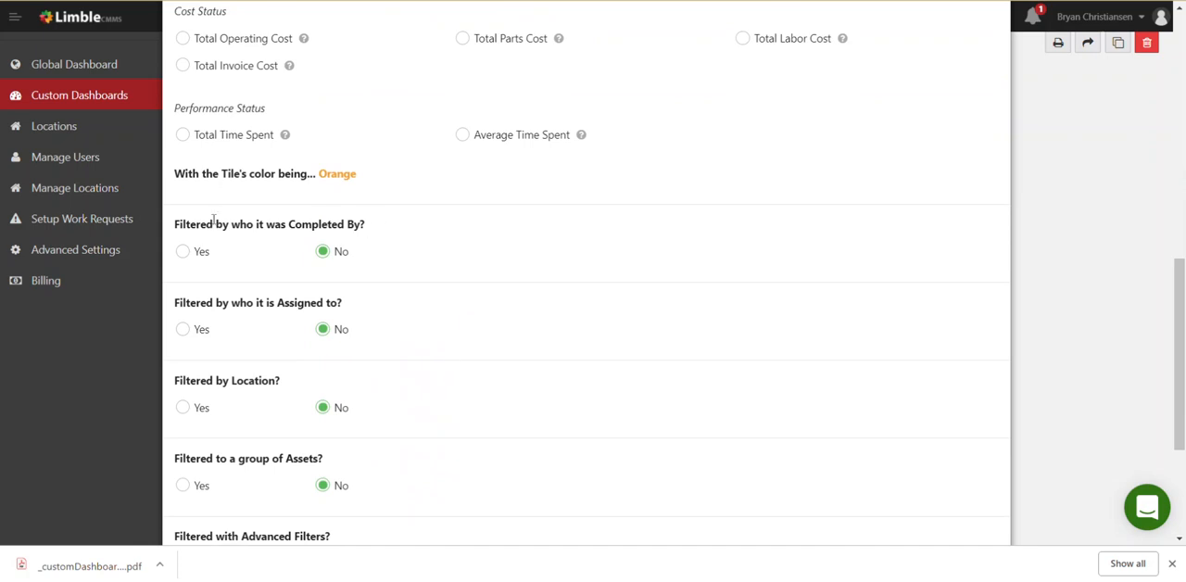
pyautogui.click(183, 252)
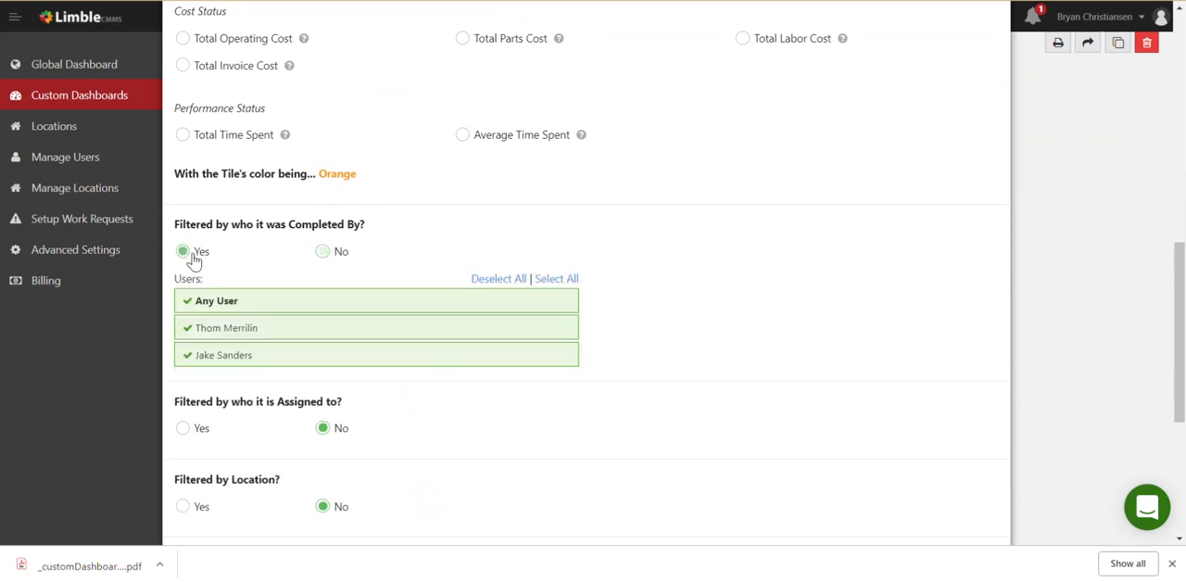
pyautogui.click(324, 253)
pyautogui.scroll(-2, 466, 338)
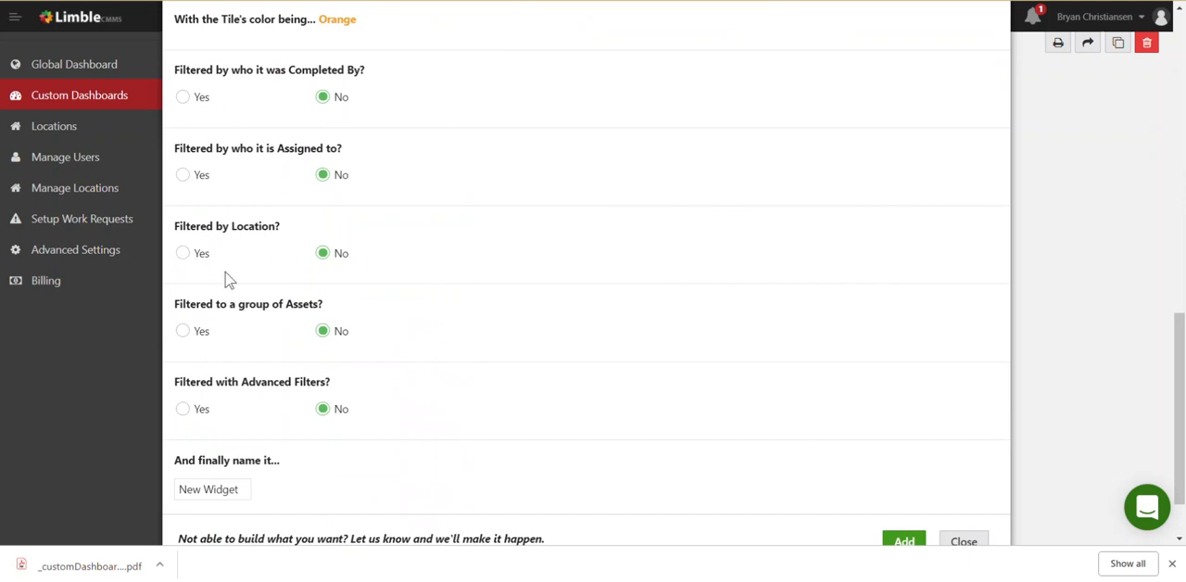
pyautogui.scroll(-1, 457, 385)
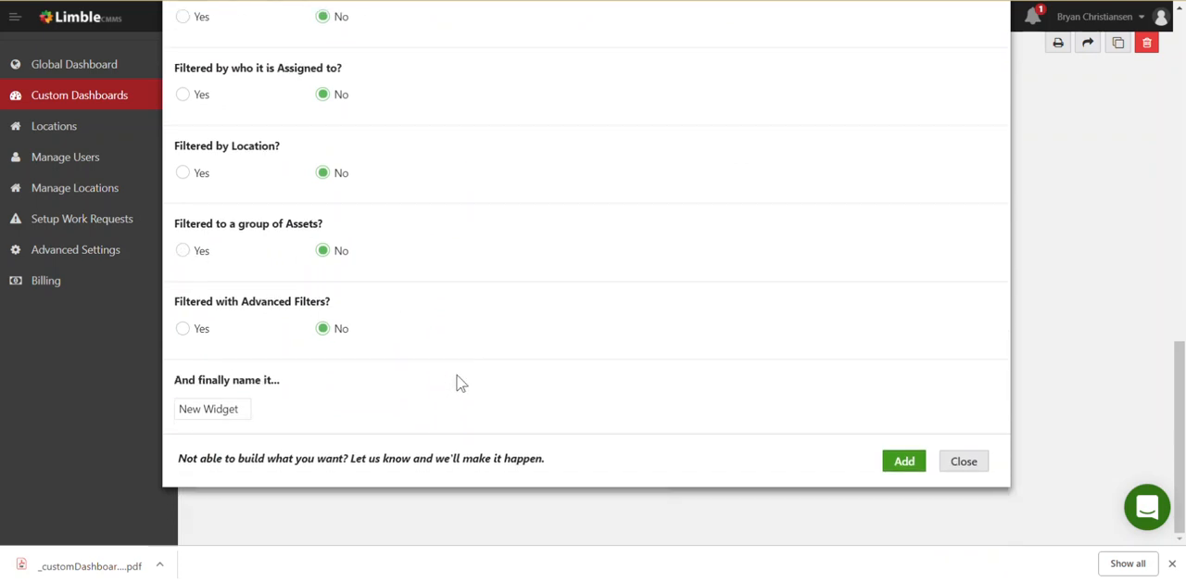
# Name the widget Number of Completed Tasks Last Month and add it to the dashboard
pyautogui.tripleClick(208, 408)
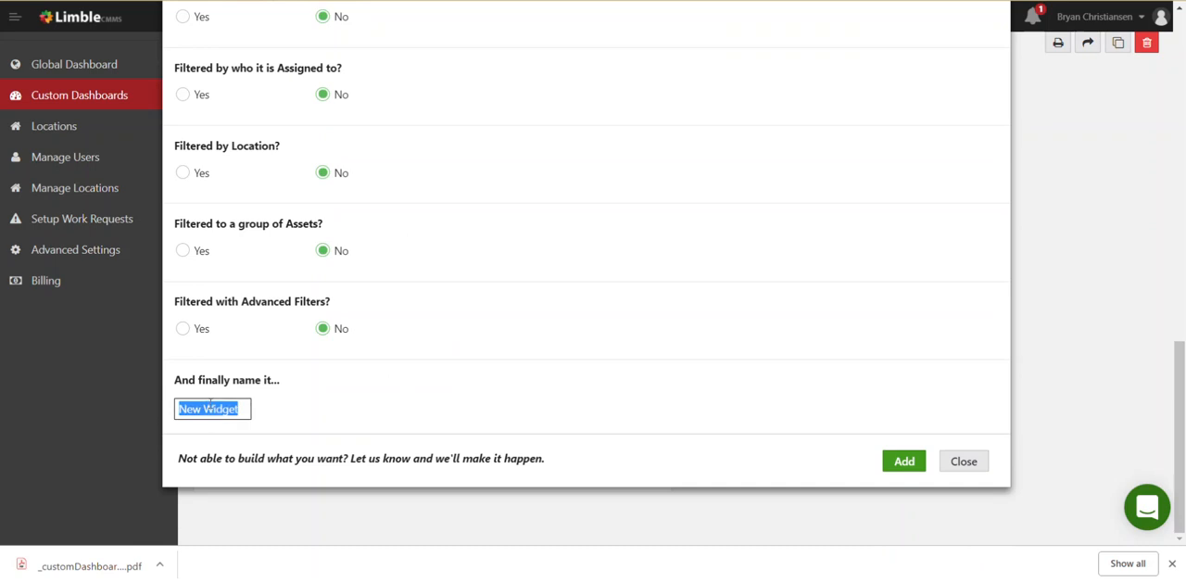
pyautogui.write('Num')
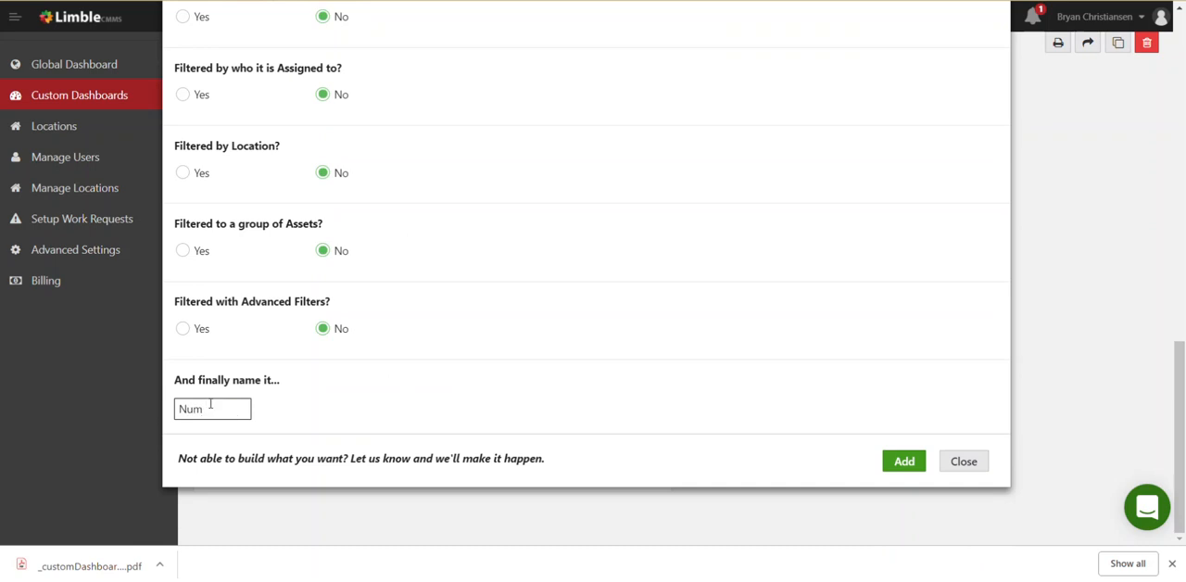
pyautogui.write('ber of Completed Tasks Last Month')
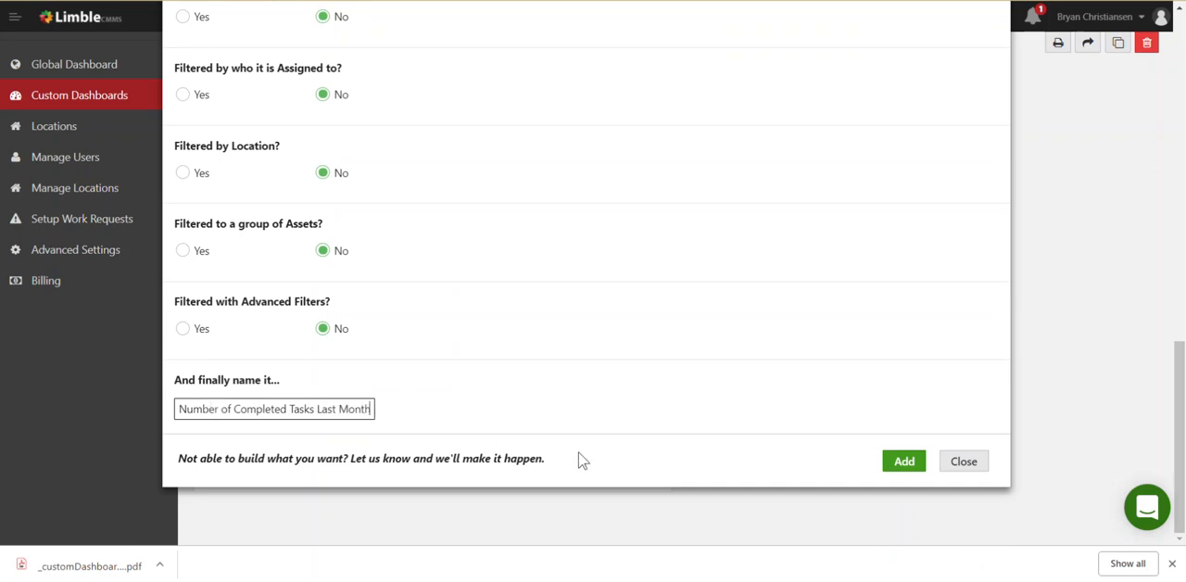
pyautogui.click(908, 462)
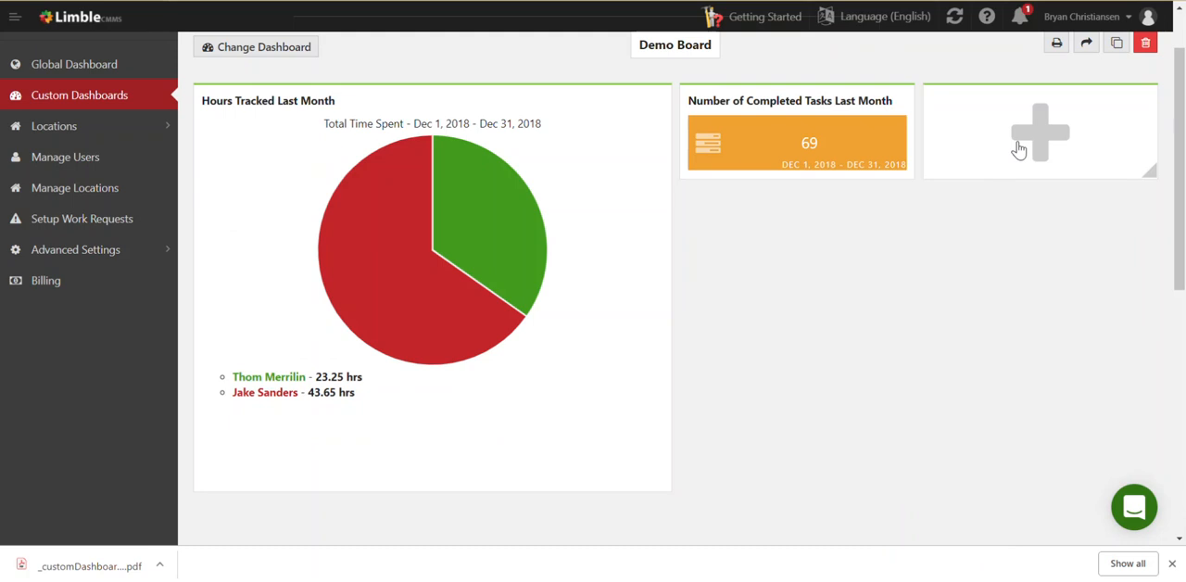
# Move the empty add-widget tile below the Number of Completed Tasks Last Month widget and duplicate that widget
pyautogui.moveTo(1006, 148); pyautogui.dragTo(775, 250)
pyautogui.moveTo(824, 114)
pyautogui.click(824, 105)
pyautogui.click(899, 138)
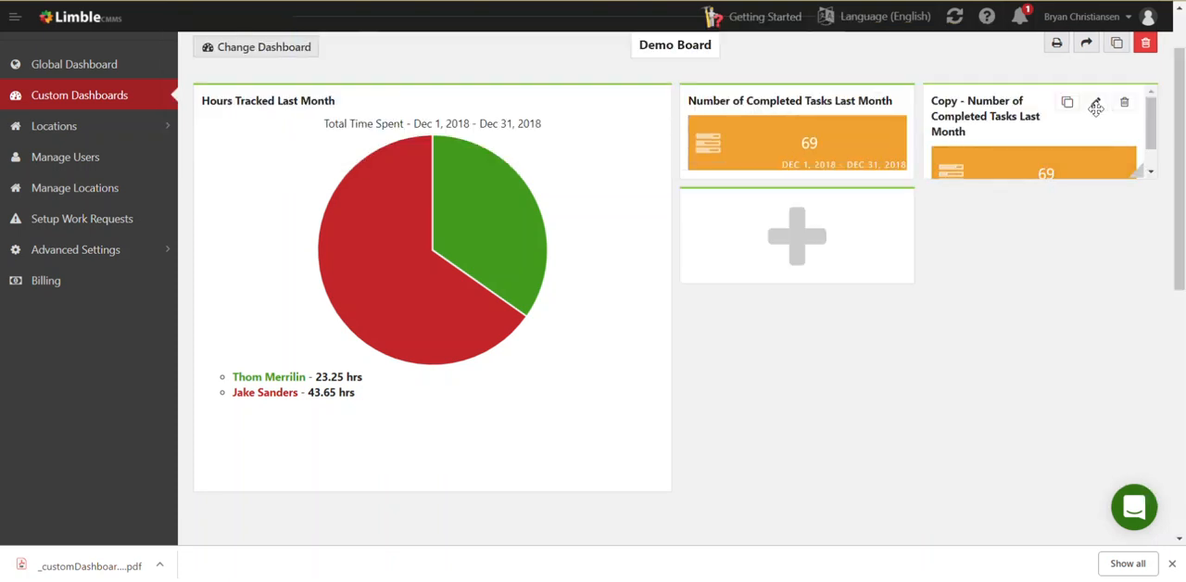
# Open the copied widget for editing and rename it Parts Cost Last Month
pyautogui.click(1094, 102)
pyautogui.scroll(-15, 599, 405)
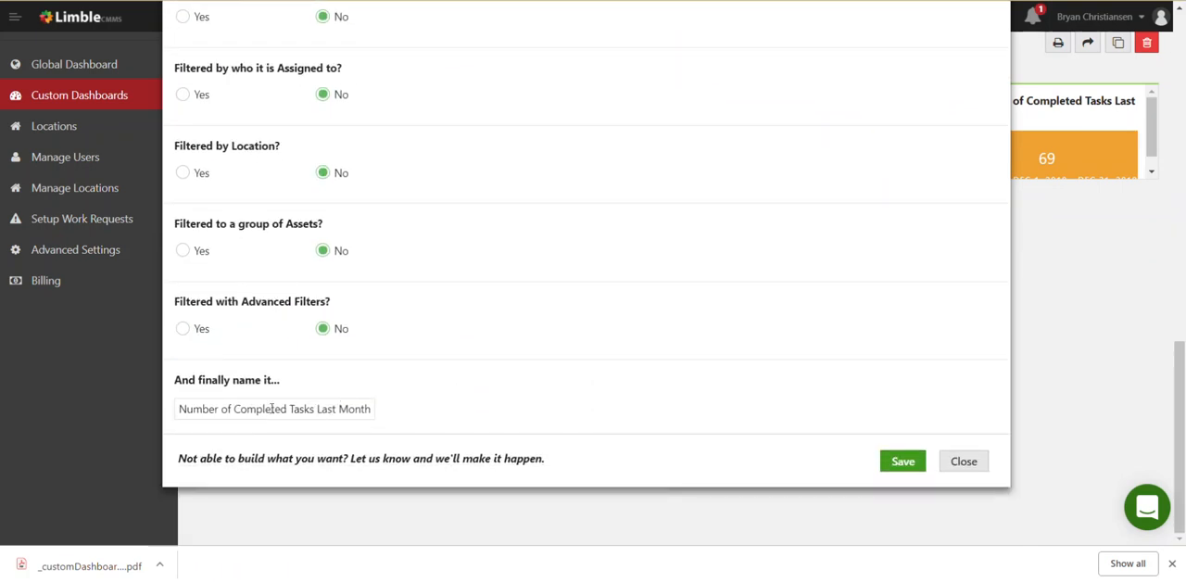
pyautogui.click(235, 409)
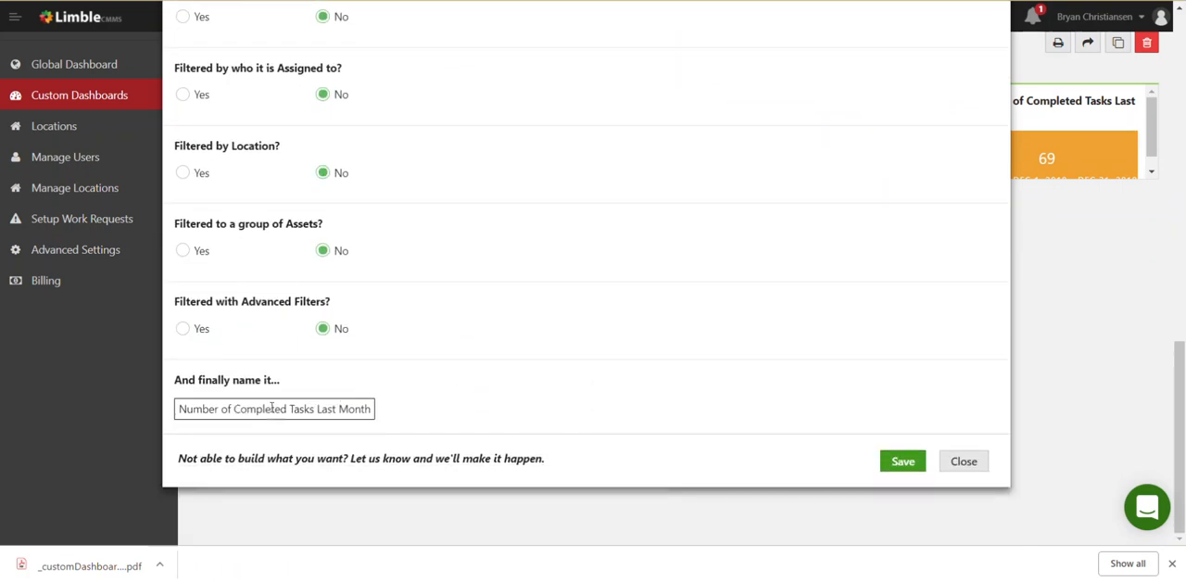
pyautogui.moveTo(287, 409); pyautogui.dragTo(160, 416)
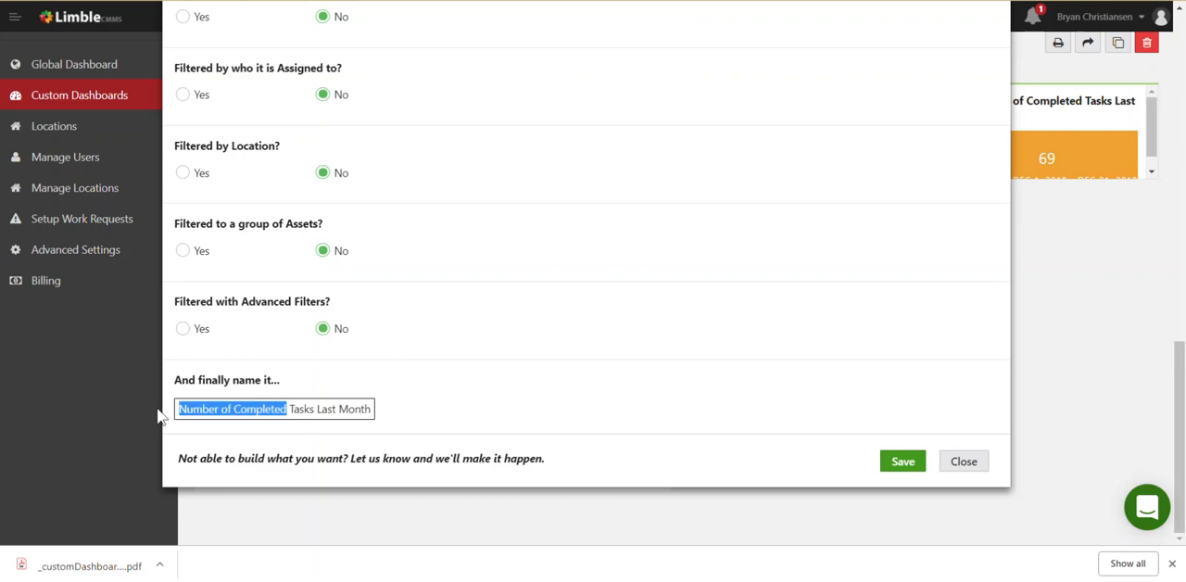
pyautogui.write('Parts Co')
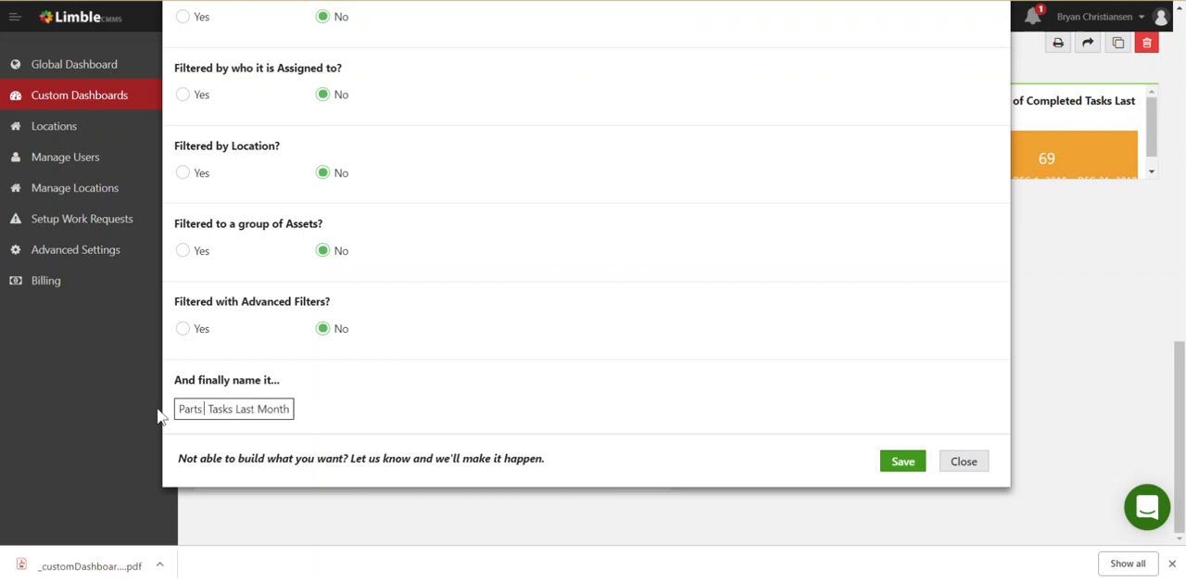
pyautogui.write('sts')
pyautogui.press('Delete')
pyautogui.press('Delete')
pyautogui.press('Delete')
pyautogui.press('Delete')
pyautogui.press('Delete')
pyautogui.press('Delete')
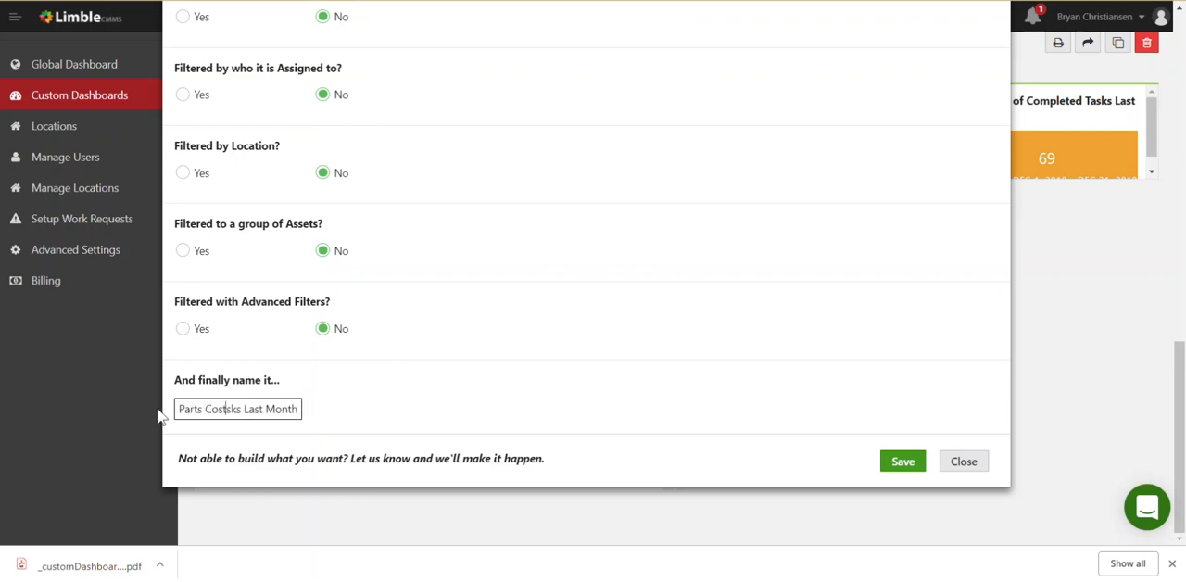
pyautogui.press('BackSpace')
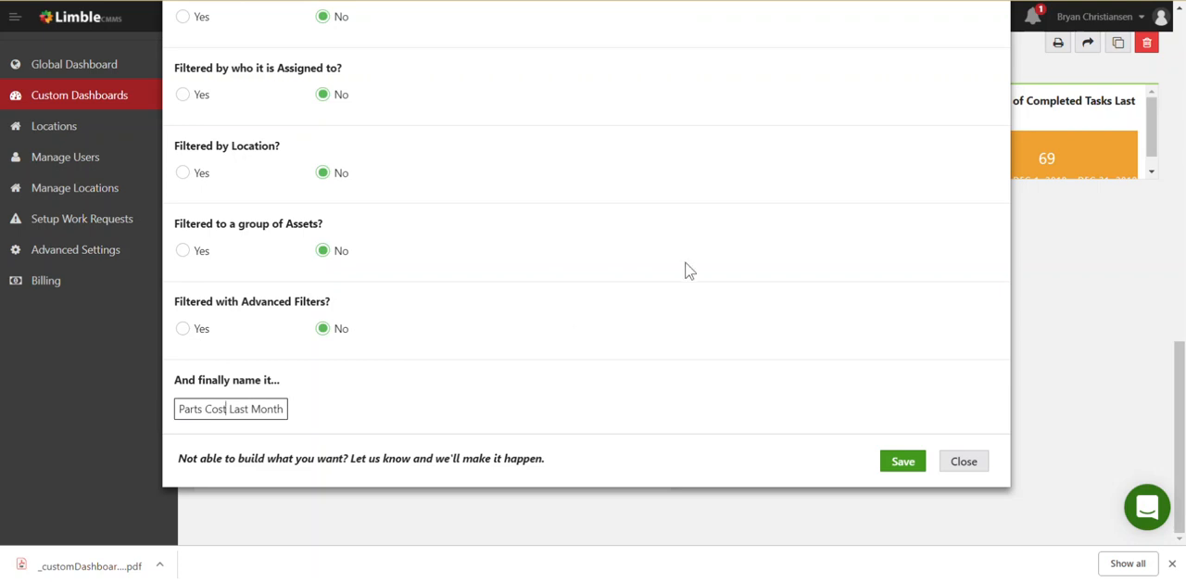
# Set the Parts Cost Last Month tile to display Total Parts Cost instead of the number of tasks
pyautogui.scroll(7, 737, 247)
pyautogui.scroll(3, 736, 246)
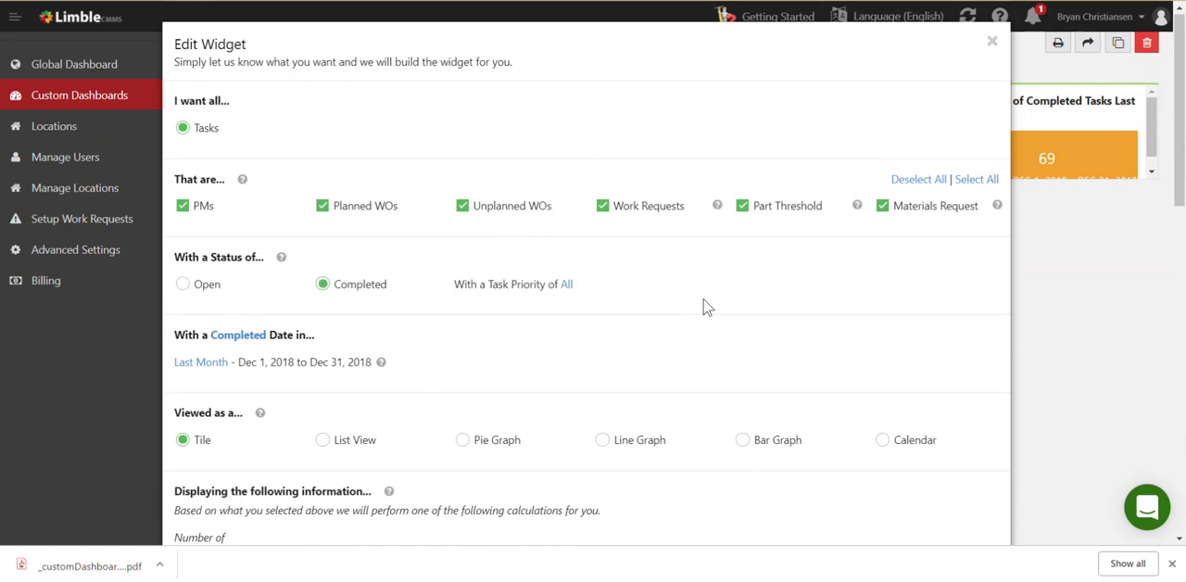
pyautogui.scroll(-2, 407, 354)
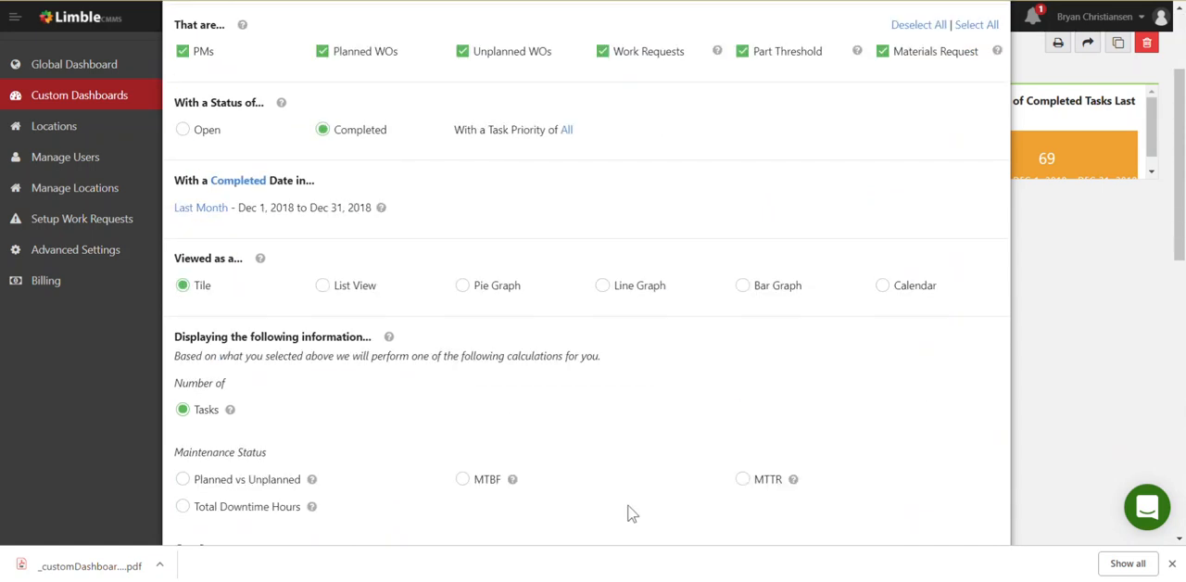
pyautogui.scroll(-1, 685, 399)
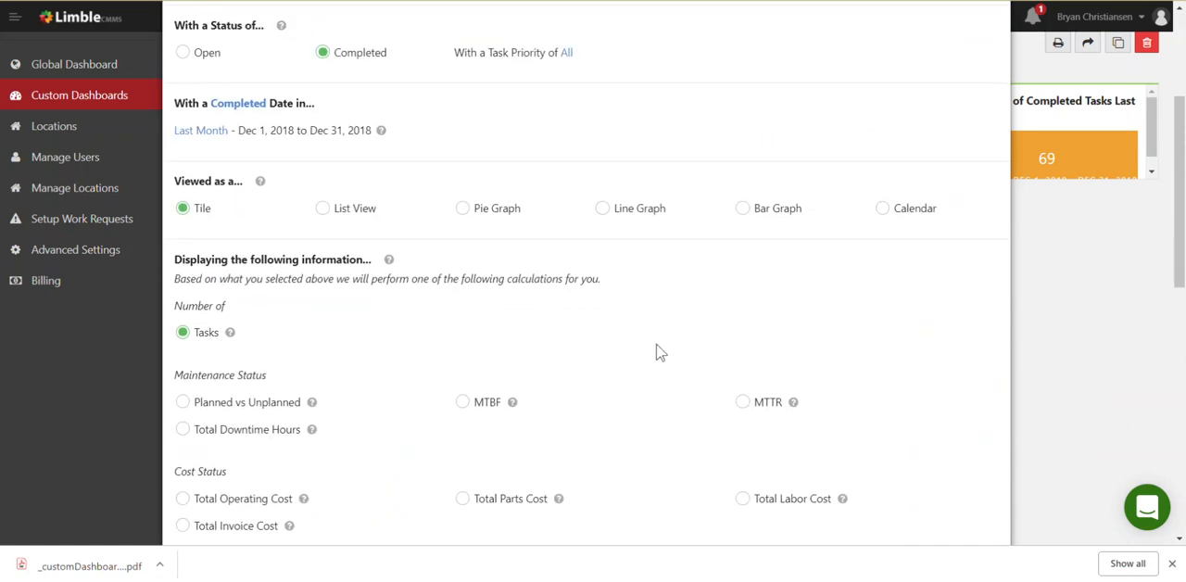
pyautogui.scroll(-1, 657, 352)
pyautogui.scroll(-1, 657, 352)
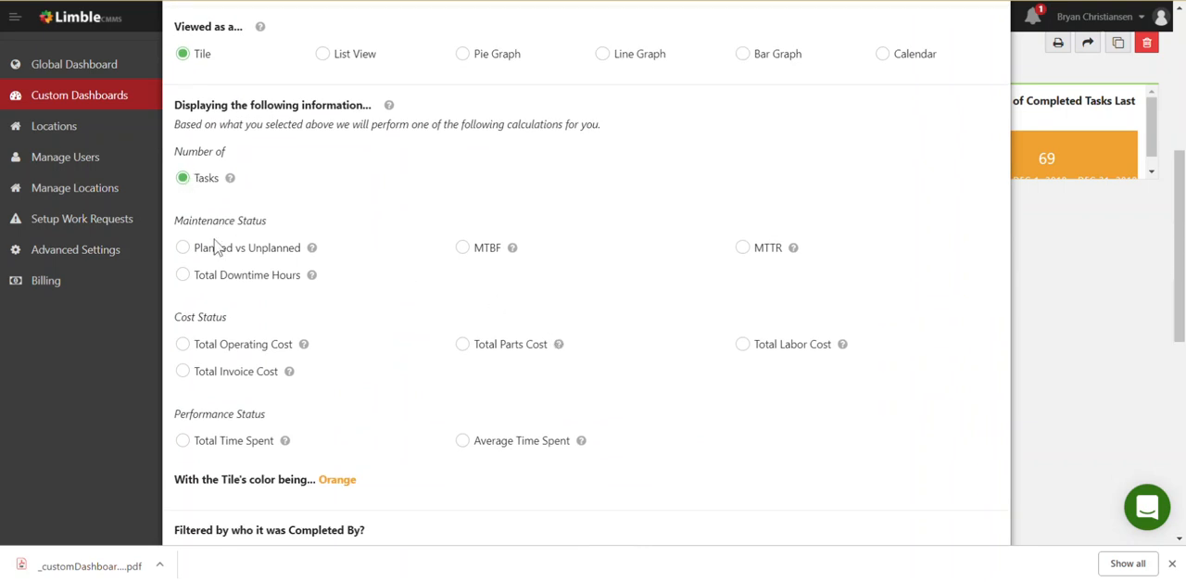
pyautogui.click(463, 346)
# Set the tile's color to Dark Grey and save the Parts Cost Last Month widget
pyautogui.scroll(-1, 603, 402)
pyautogui.click(341, 406)
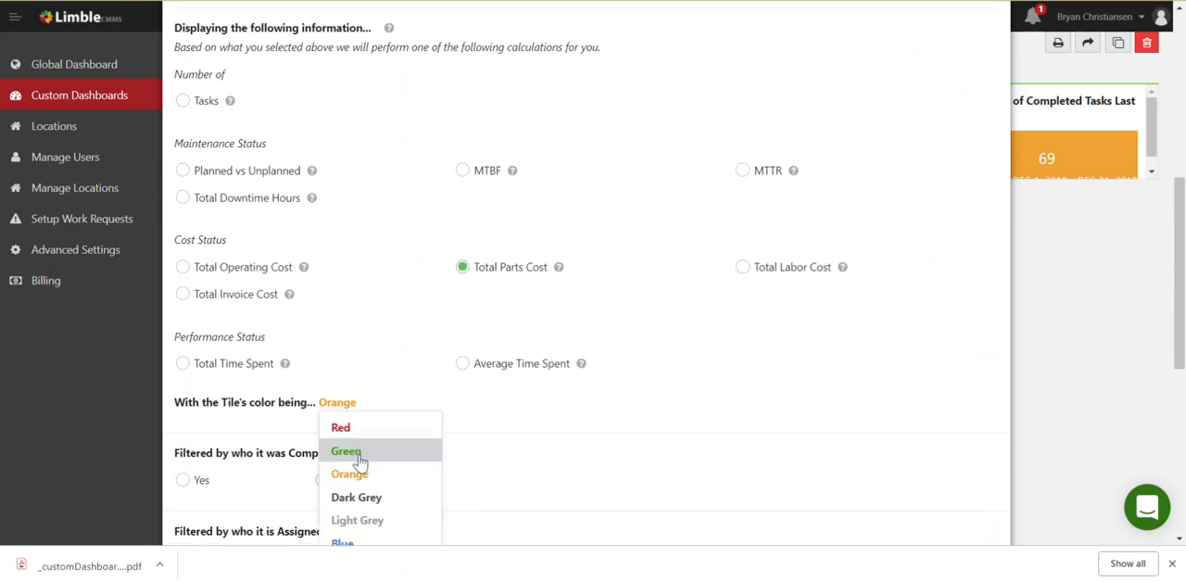
pyautogui.click(374, 508)
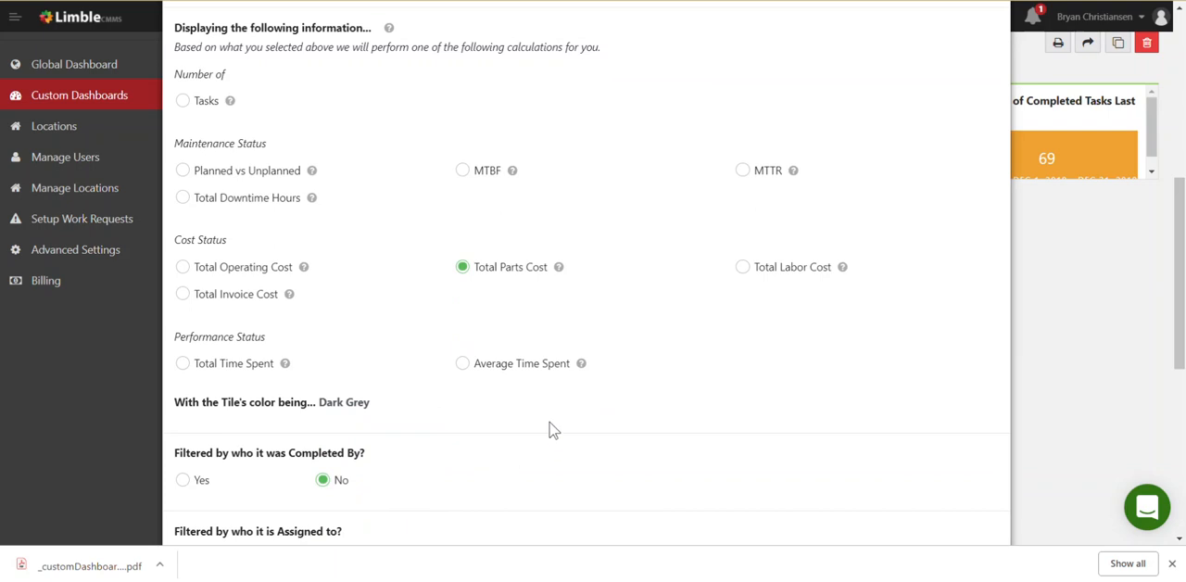
pyautogui.scroll(-5, 551, 429)
pyautogui.scroll(-1, 553, 408)
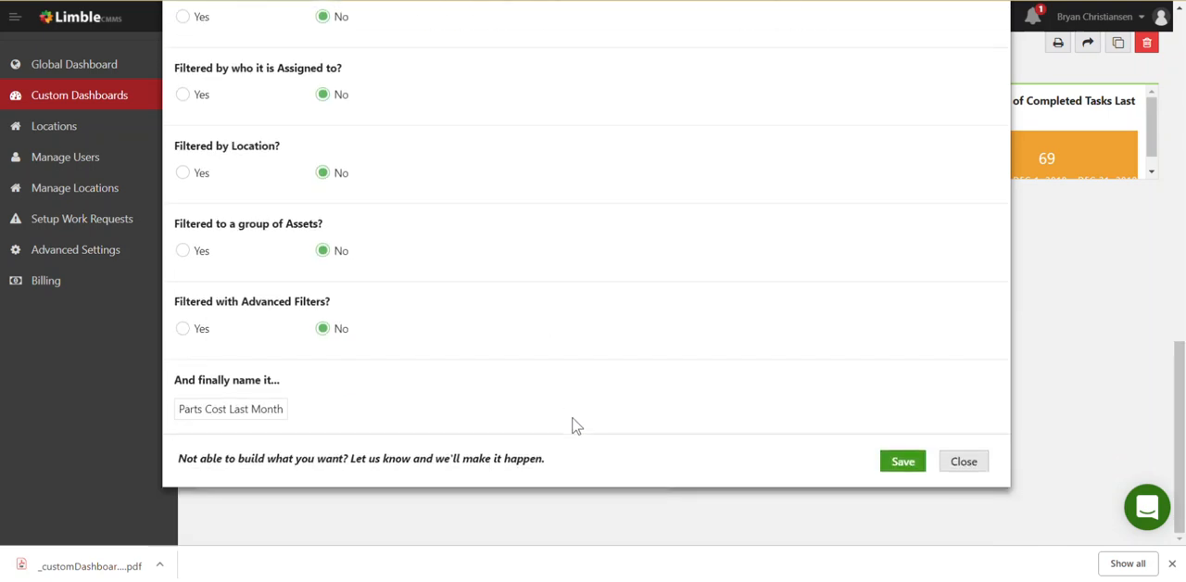
pyautogui.click(892, 461)
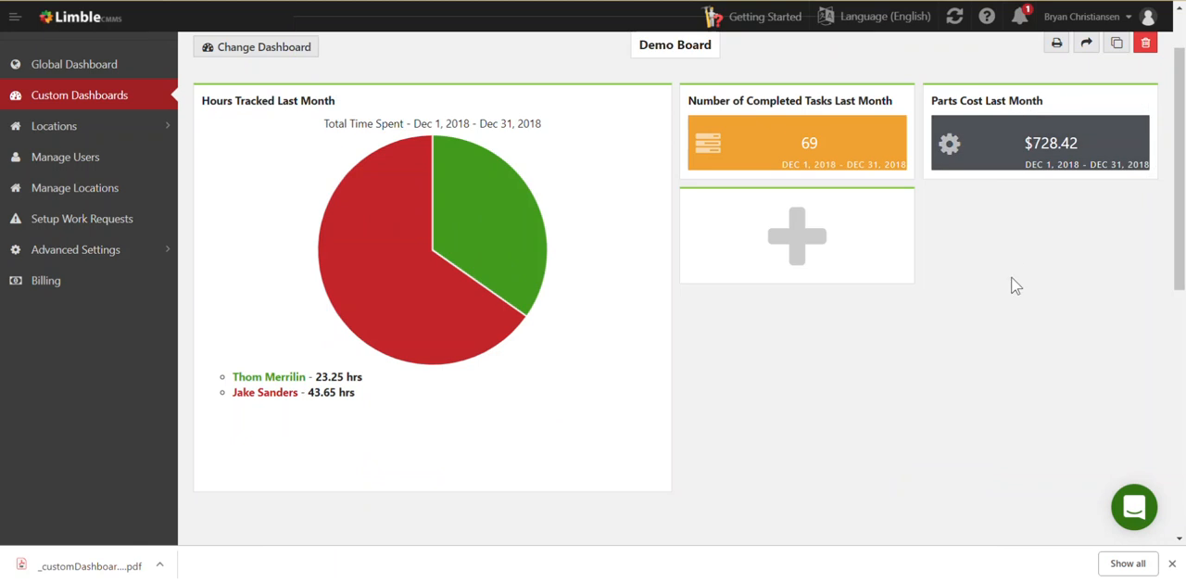
# Duplicate the Parts Cost Last Month widget and confirm the copy
pyautogui.moveTo(1035, 161)
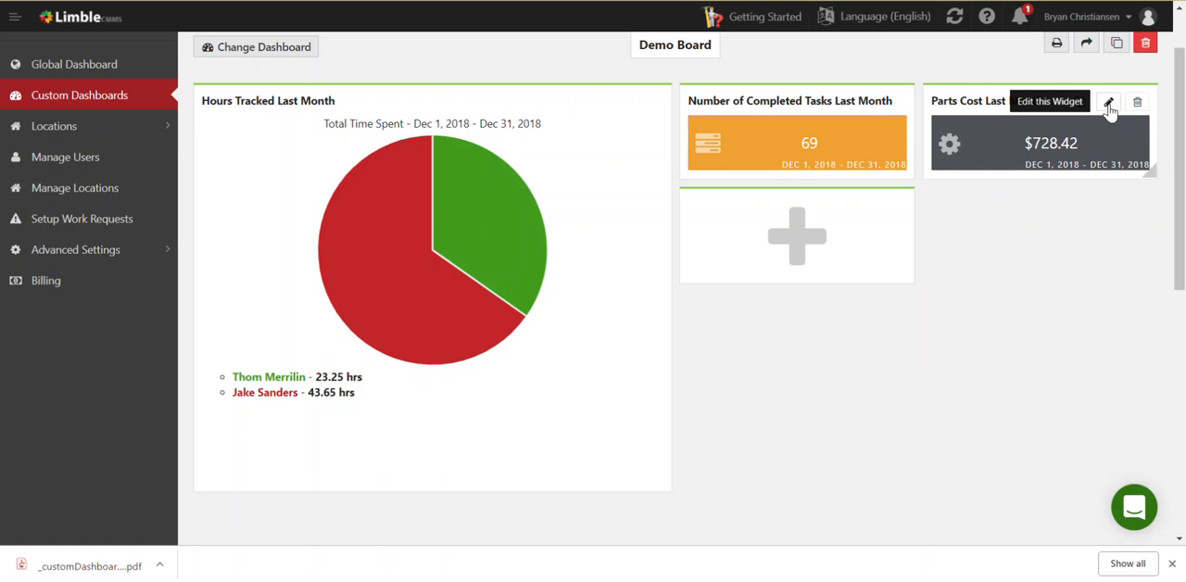
pyautogui.click(1078, 102)
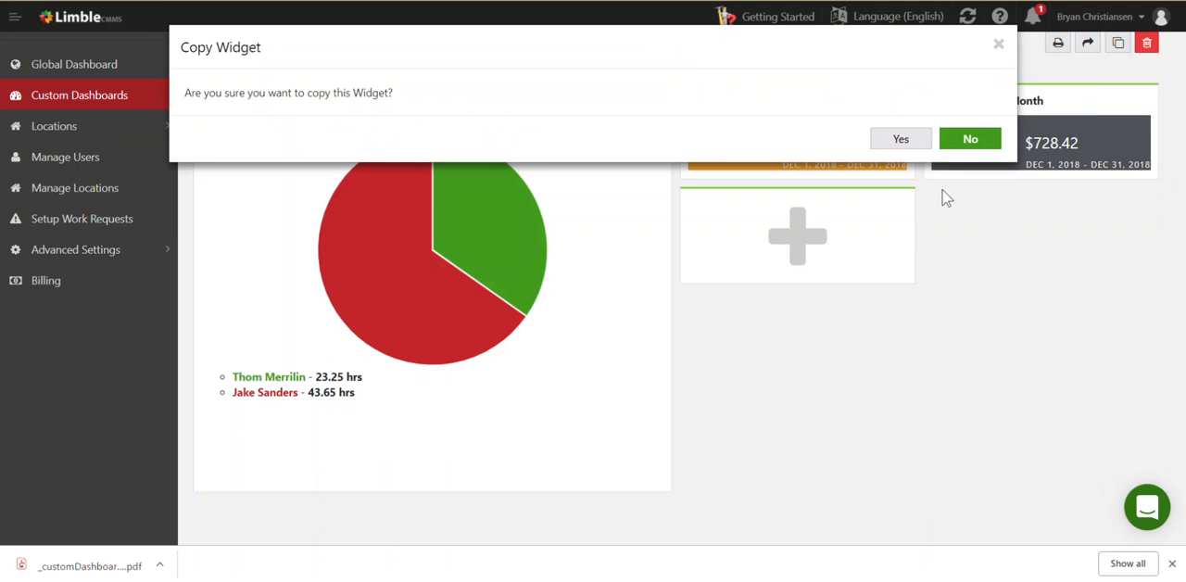
pyautogui.click(901, 139)
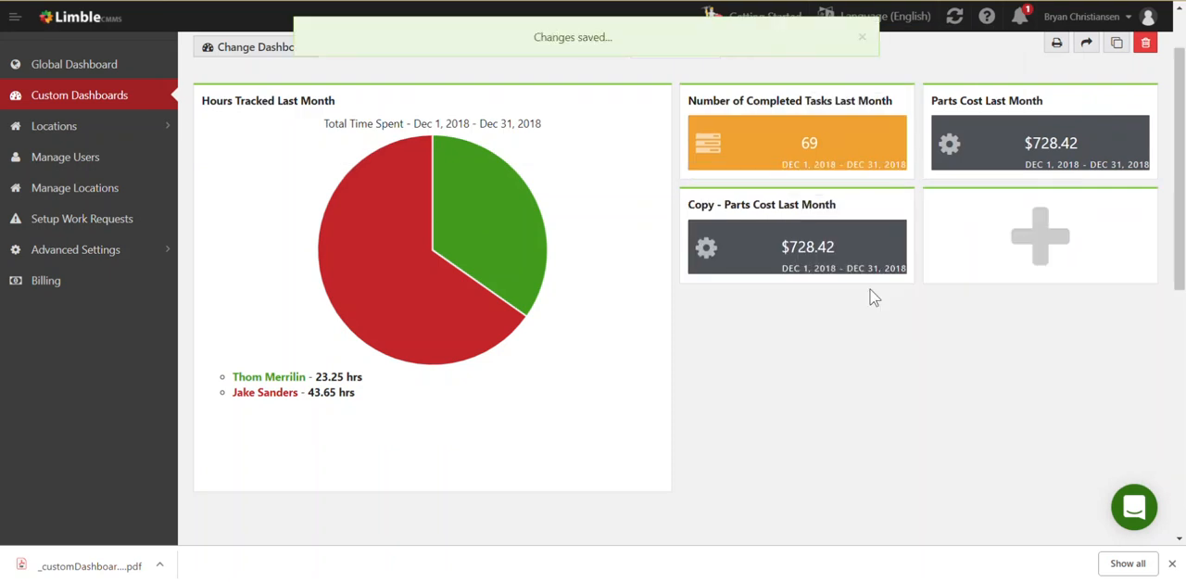
# Edit the copied Parts Cost Last Month widget so that it displays Total Operating Cost
pyautogui.click(853, 208)
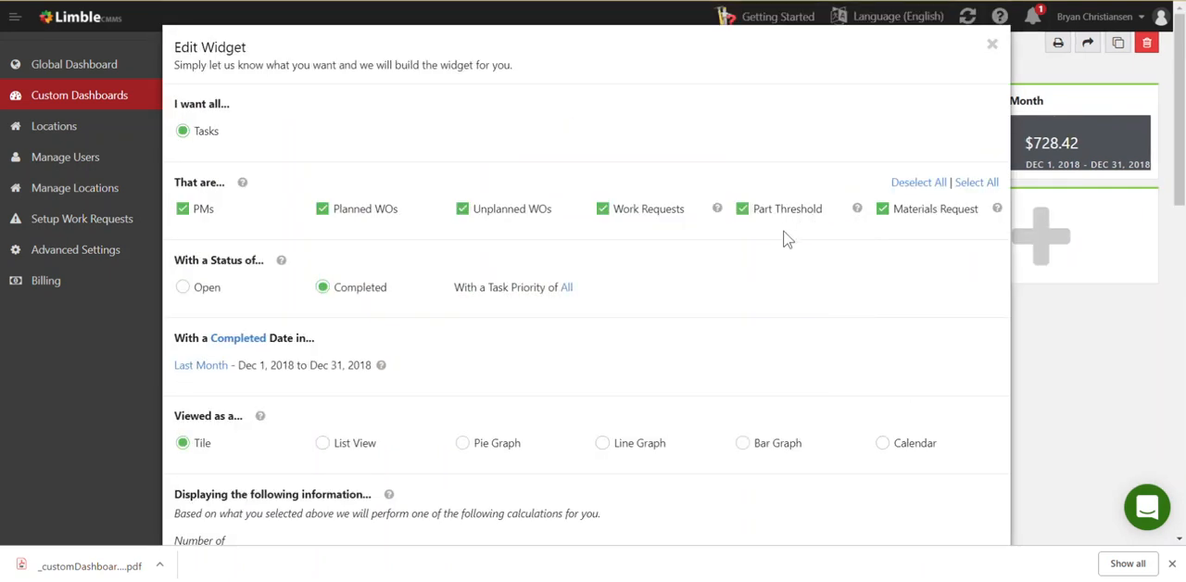
pyautogui.scroll(-3, 723, 258)
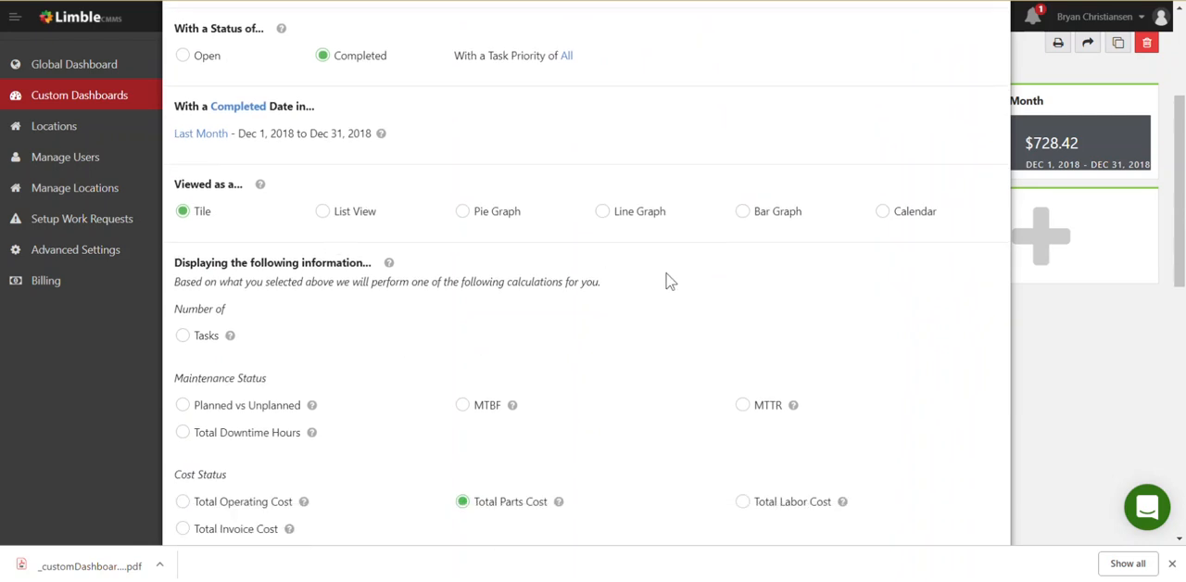
pyautogui.scroll(-2, 669, 280)
pyautogui.scroll(-1, 672, 280)
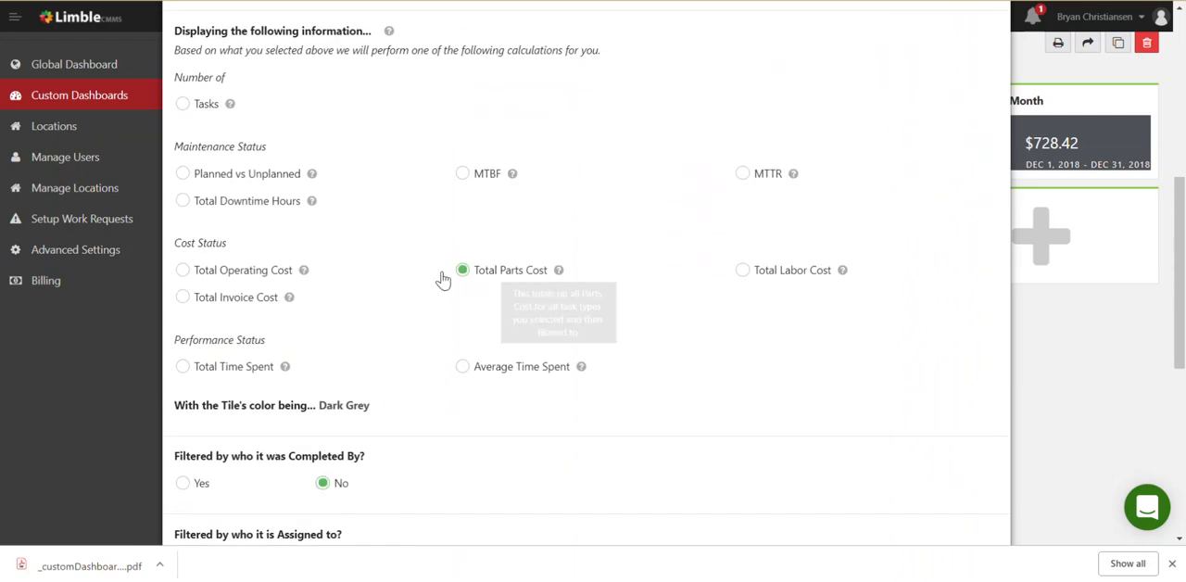
pyautogui.click(184, 270)
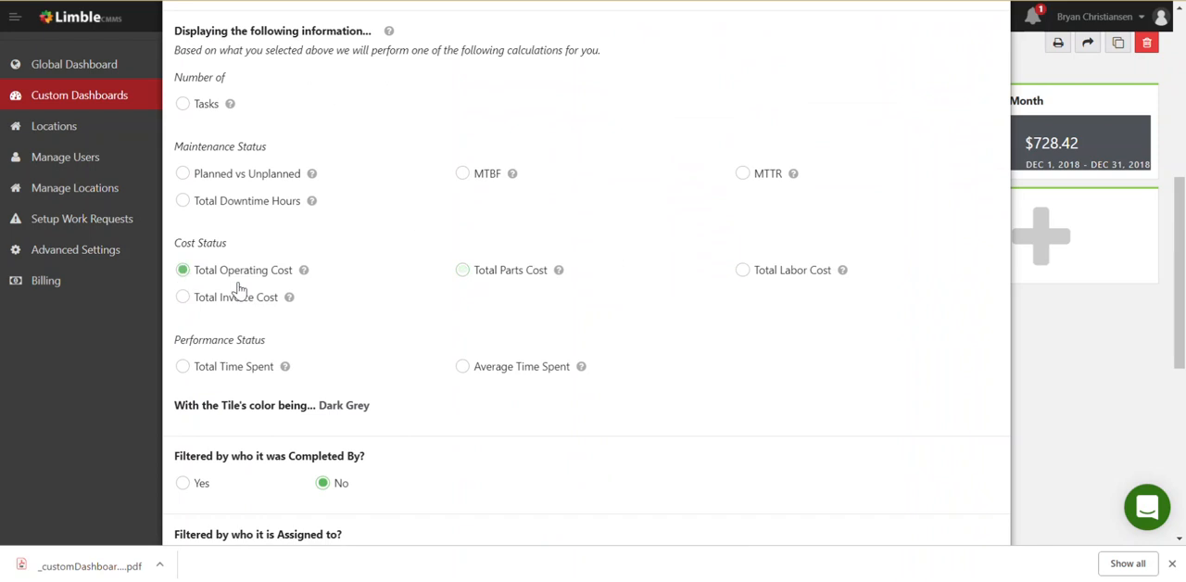
# Filter the widget to the group of assets whose category field contains the value Production Equipment
pyautogui.scroll(-2, 361, 300)
pyautogui.scroll(-4, 389, 304)
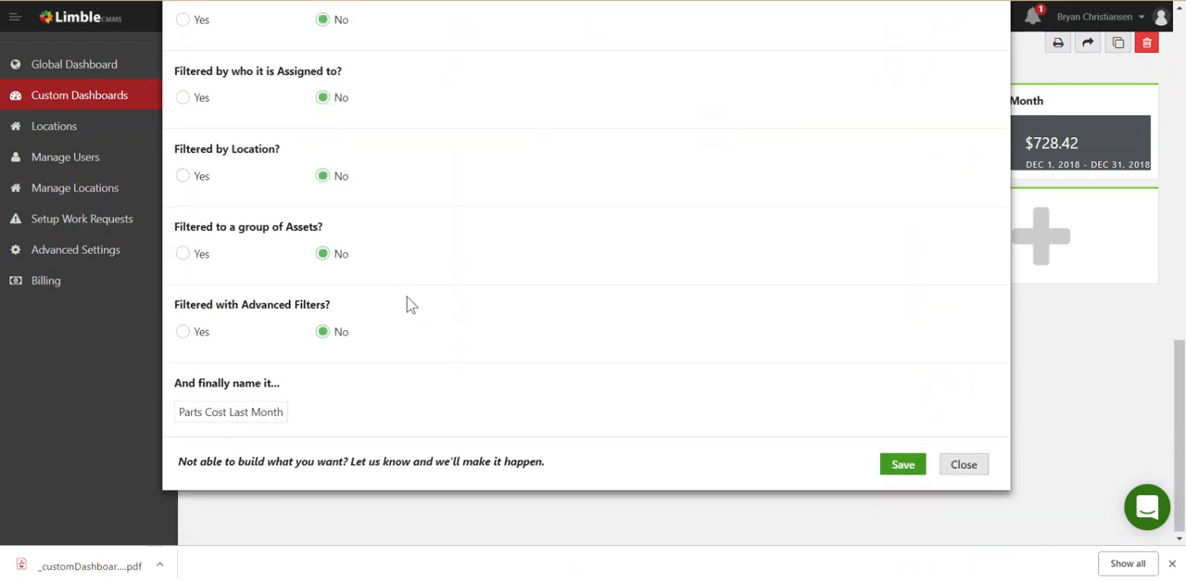
pyautogui.click(184, 255)
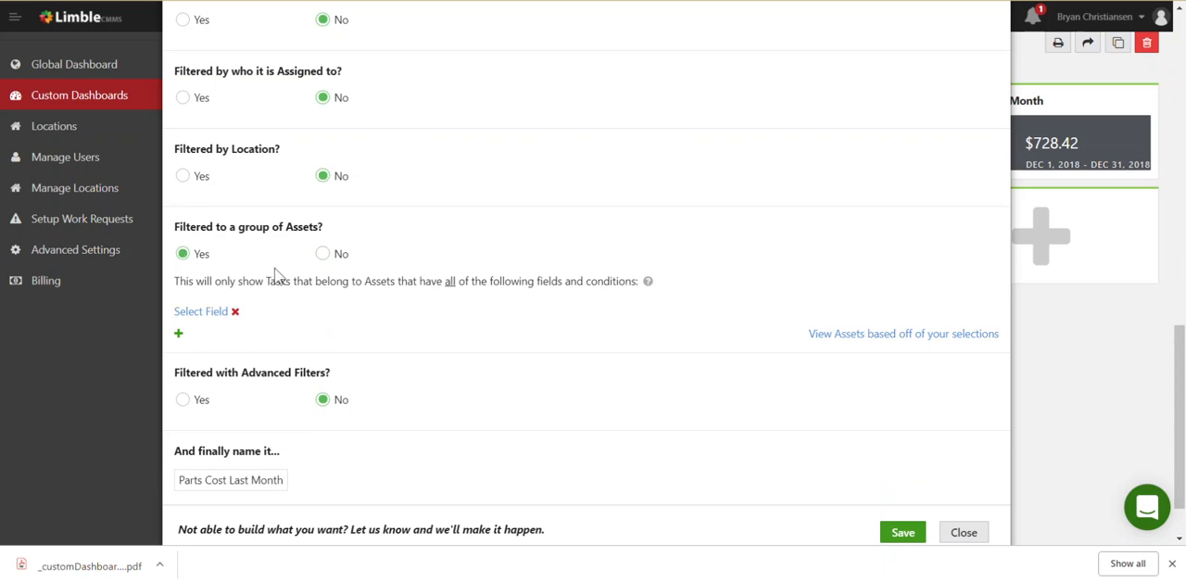
pyautogui.click(209, 313)
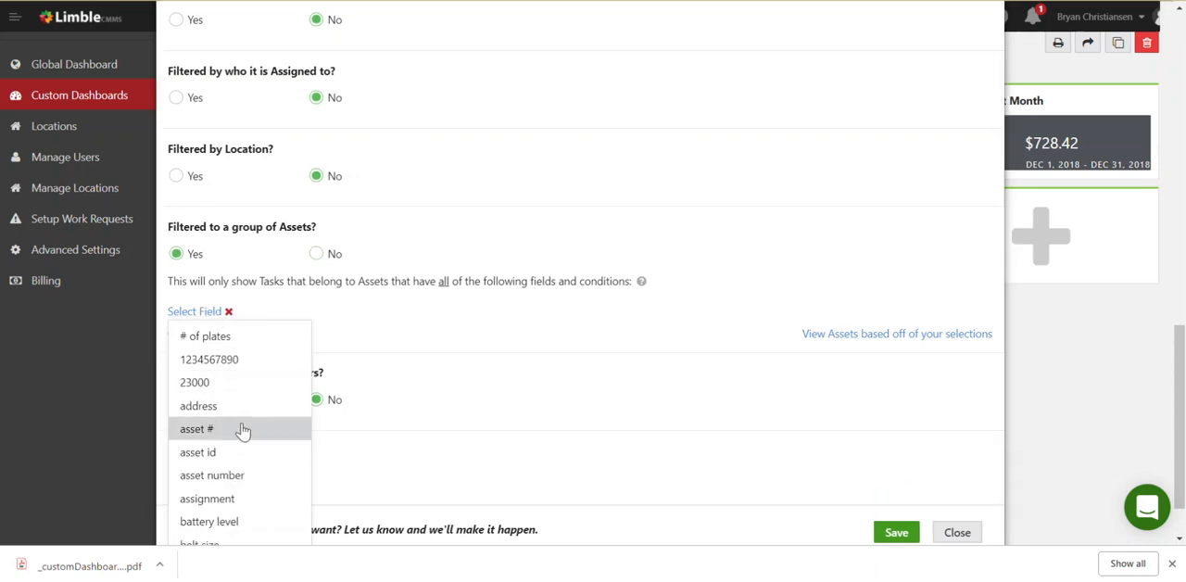
pyautogui.scroll(-2, 242, 429)
pyautogui.click(242, 485)
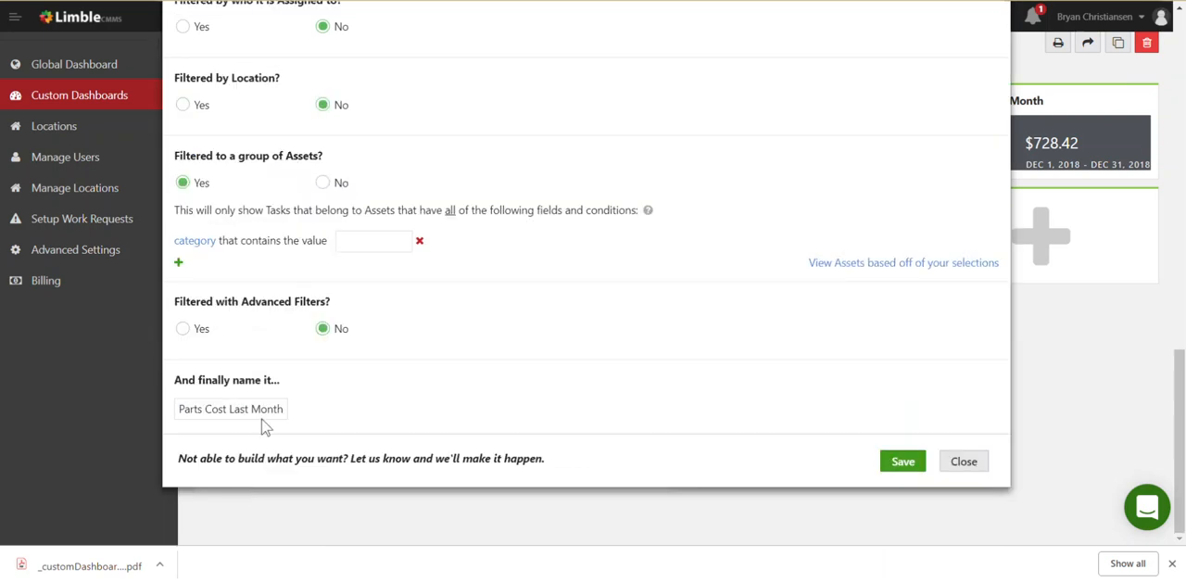
pyautogui.click(370, 242)
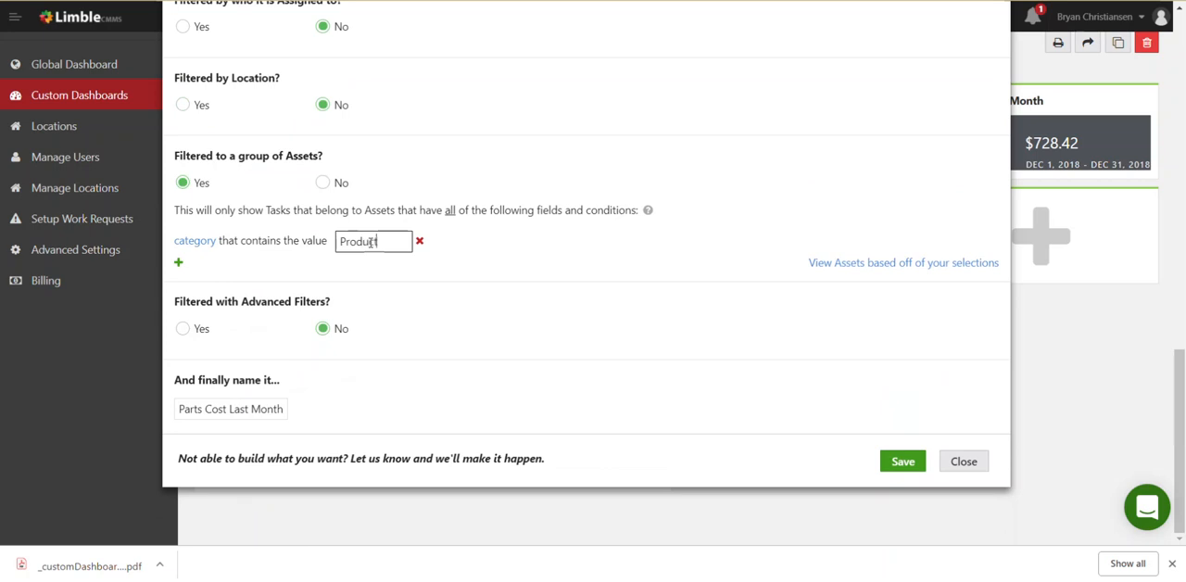
pyautogui.write('Production Equipment')
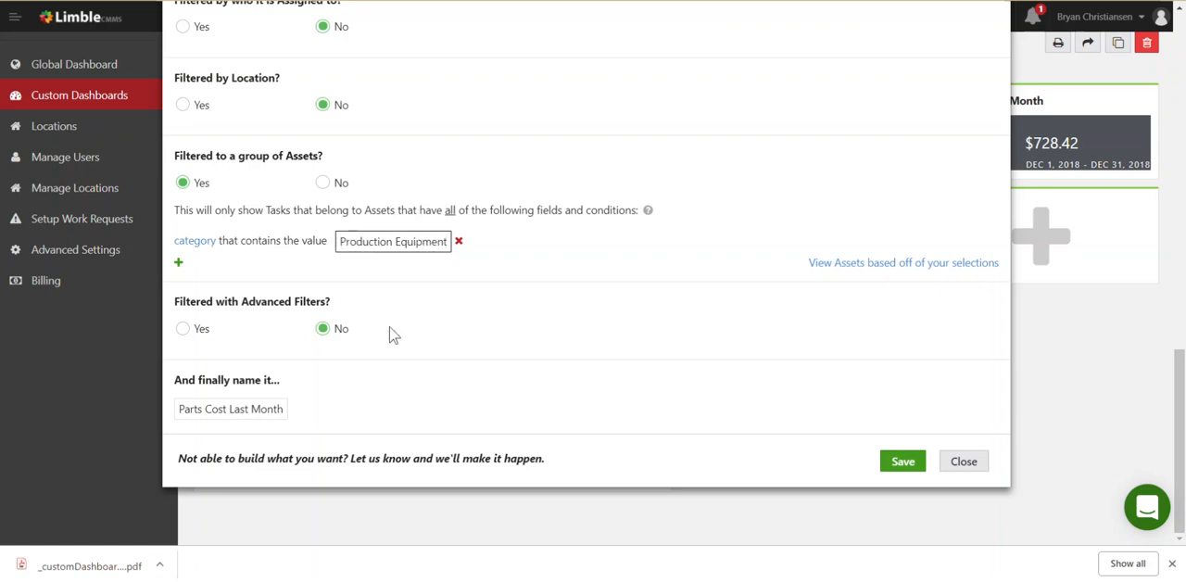
# Rename the widget Production Equipment Maint. Cost and save it
pyautogui.tripleClick(220, 402)
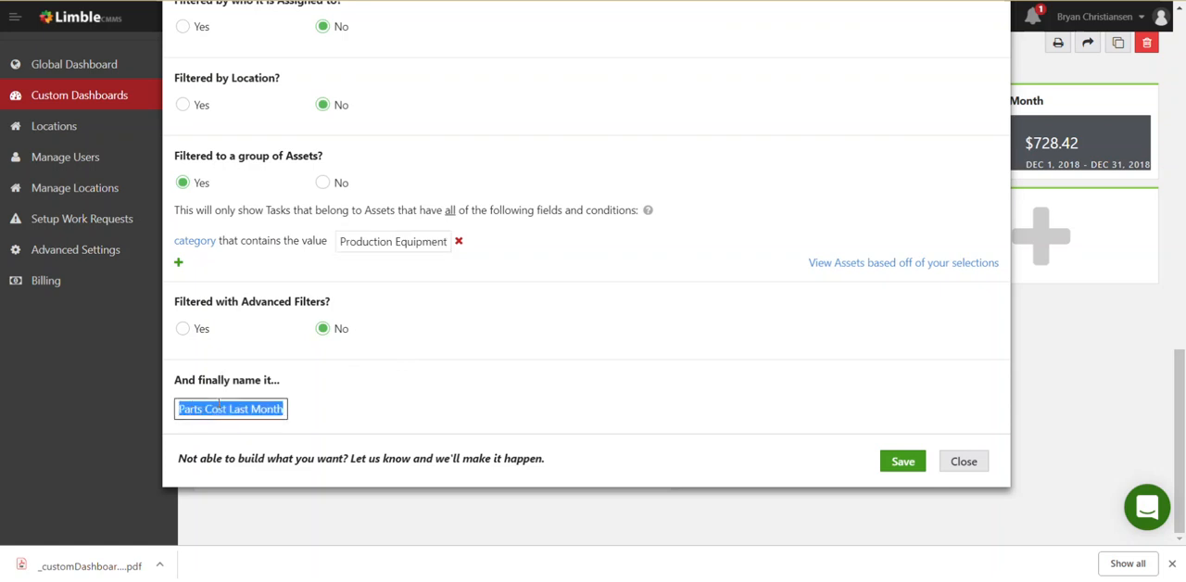
pyautogui.write('Production')
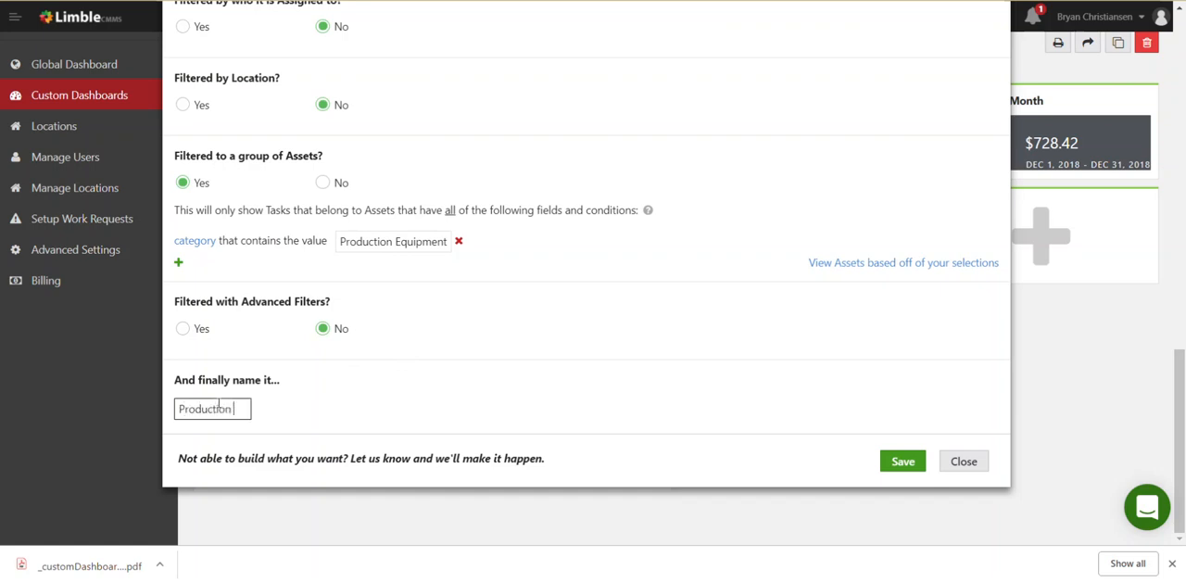
pyautogui.write(' Equipment Mai')
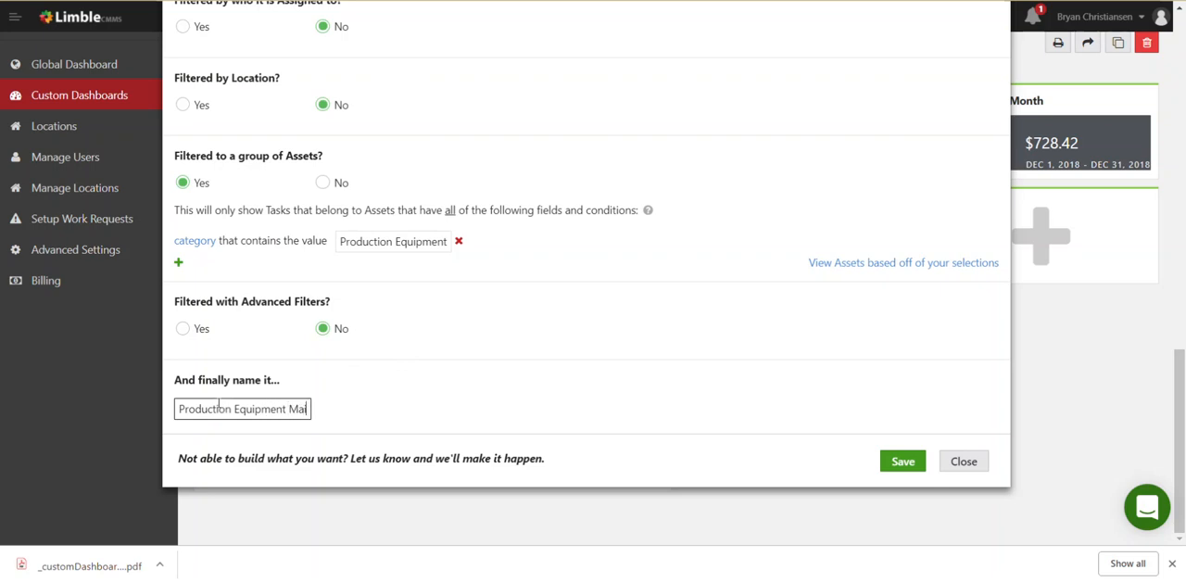
pyautogui.write('nt. Cost')
pyautogui.click(914, 468)
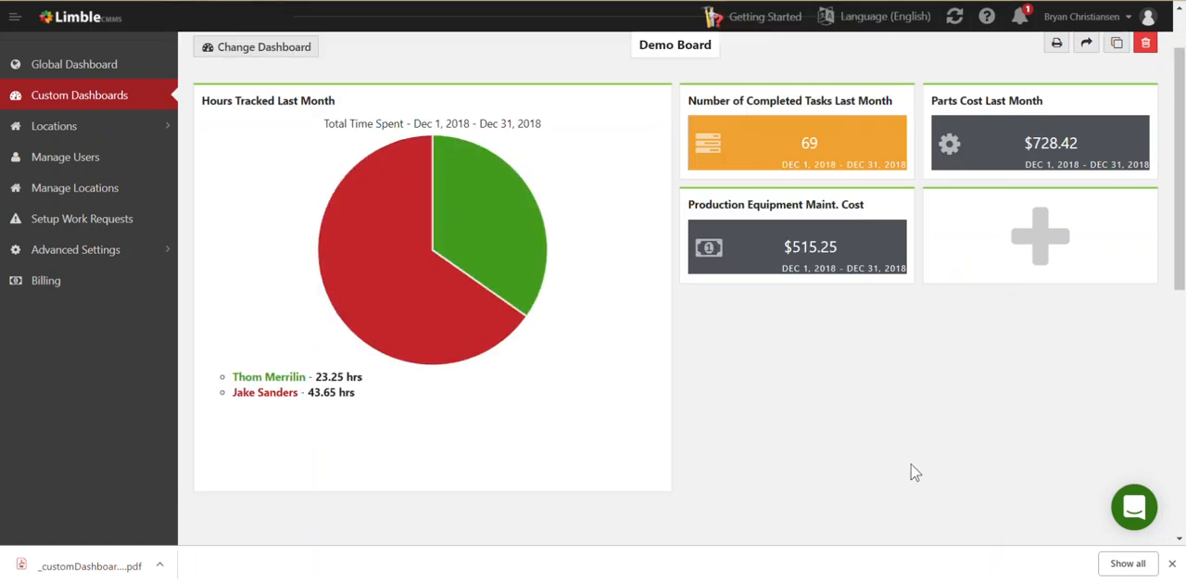
# Open the completed tasks behind the Production Equipment Maint. Cost tile and sort them by labor, then by parts cost in descending order
pyautogui.moveTo(838, 268)
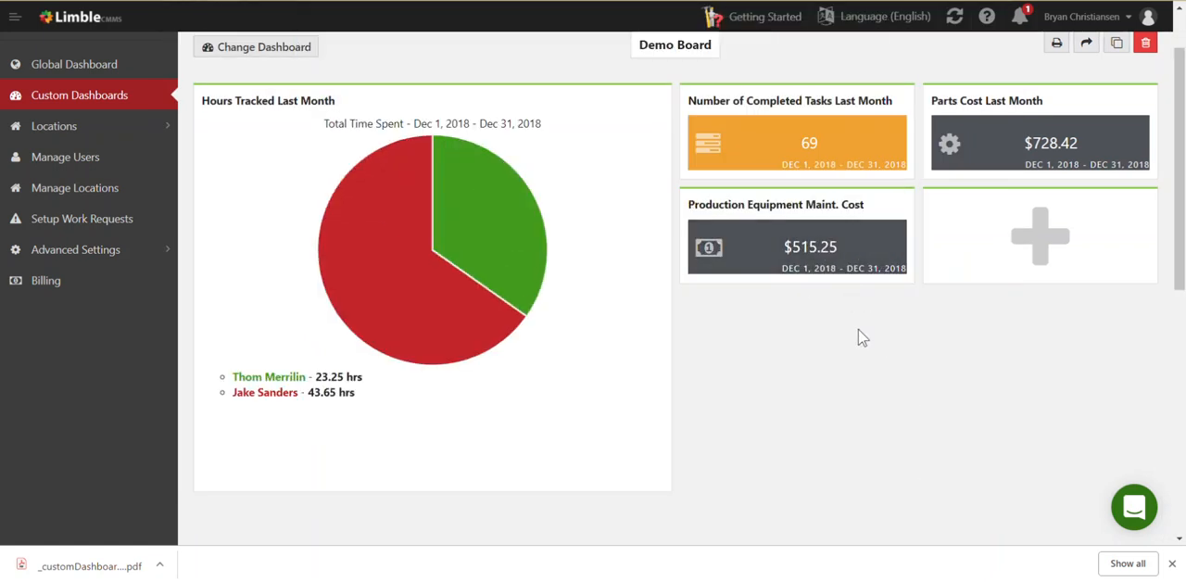
pyautogui.click(782, 264)
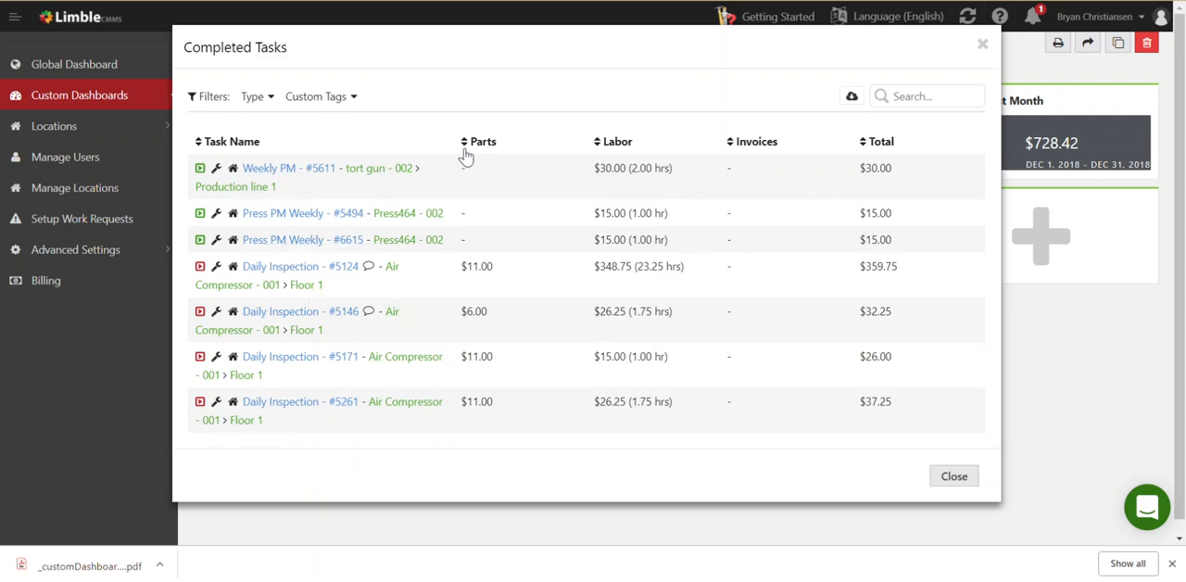
pyautogui.click(617, 142)
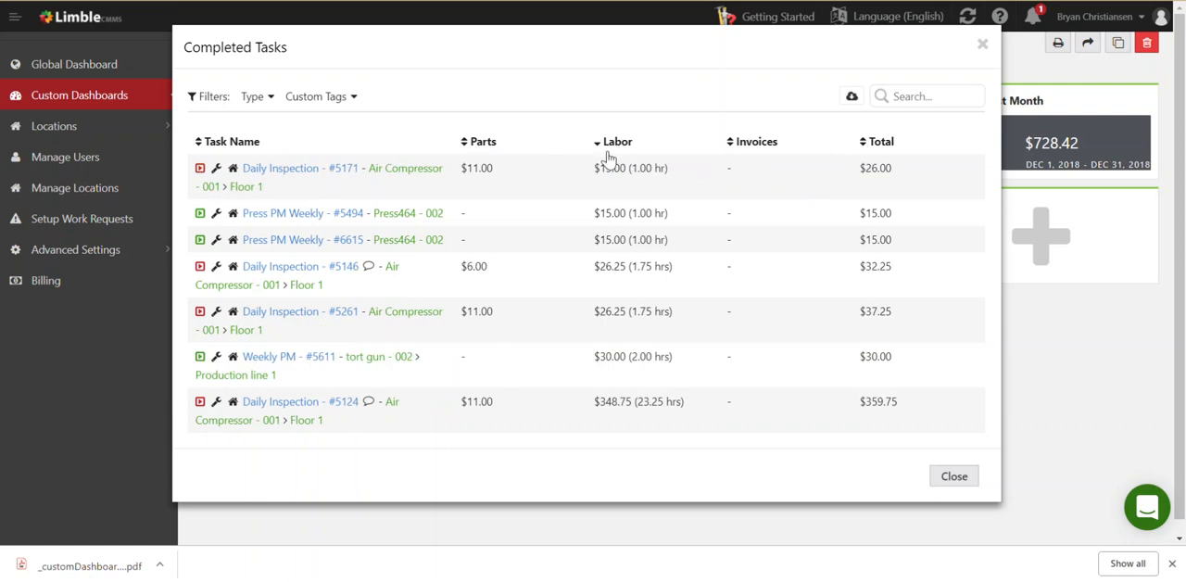
pyautogui.doubleClick(480, 144)
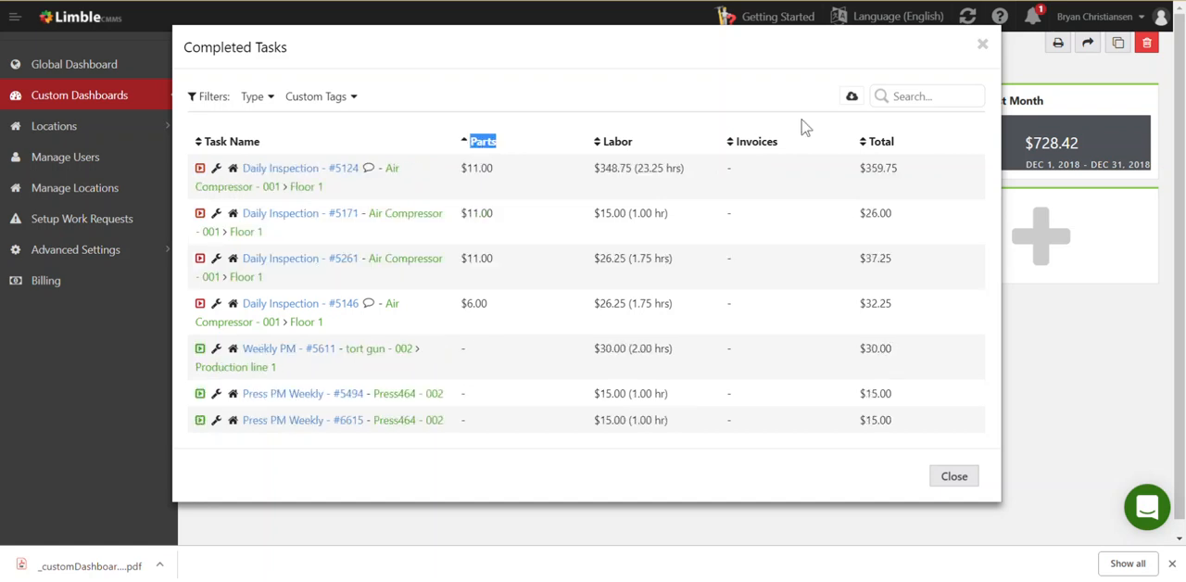
# Search the completed tasks list for insp and then for air, and close the list
pyautogui.click(950, 99)
pyautogui.write('insp')
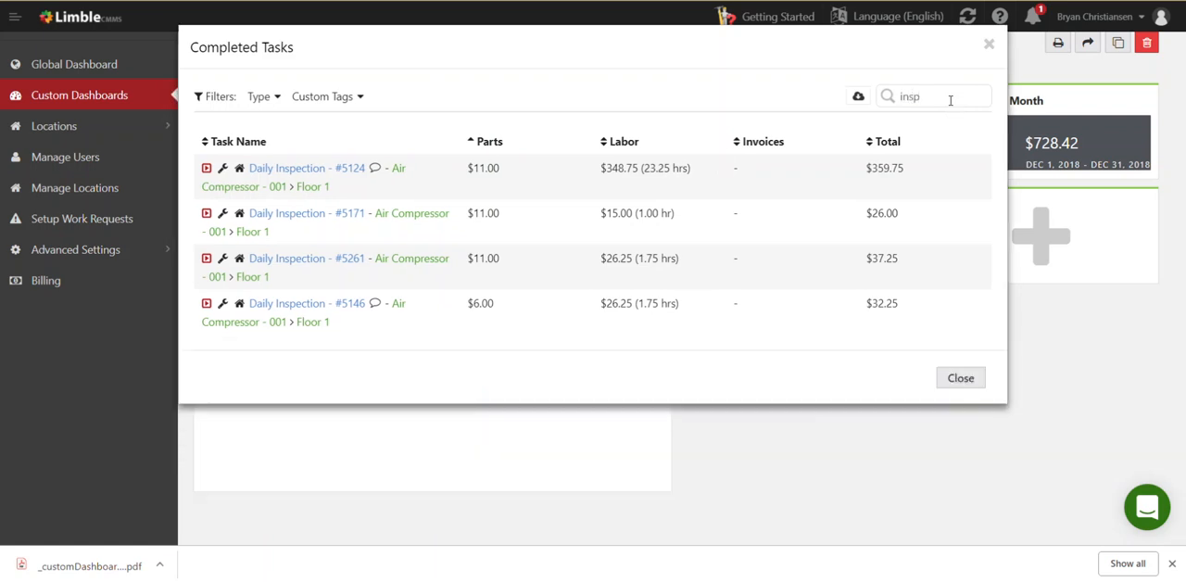
pyautogui.press('BackSpace')
pyautogui.press('BackSpace')
pyautogui.press('BackSpace')
pyautogui.write('air')
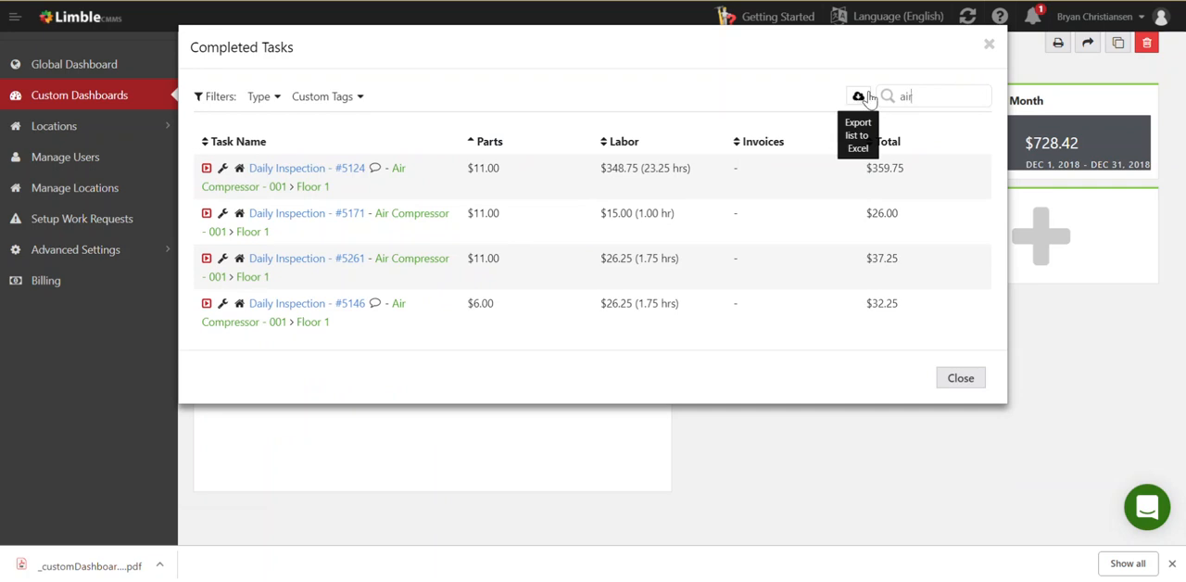
pyautogui.click(987, 46)
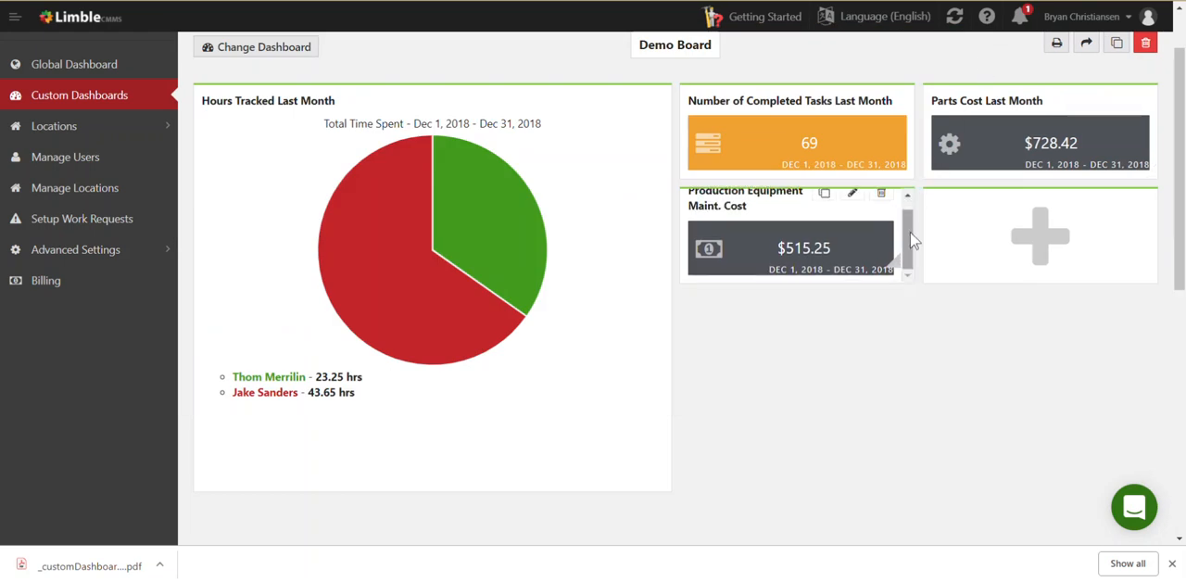
# Move the empty add-widget tile below the Hours Tracked Last Month pie graph
pyautogui.moveTo(1182, 248); pyautogui.dragTo(1181, 312)
pyautogui.moveTo(1047, 130); pyautogui.dragTo(469, 455)
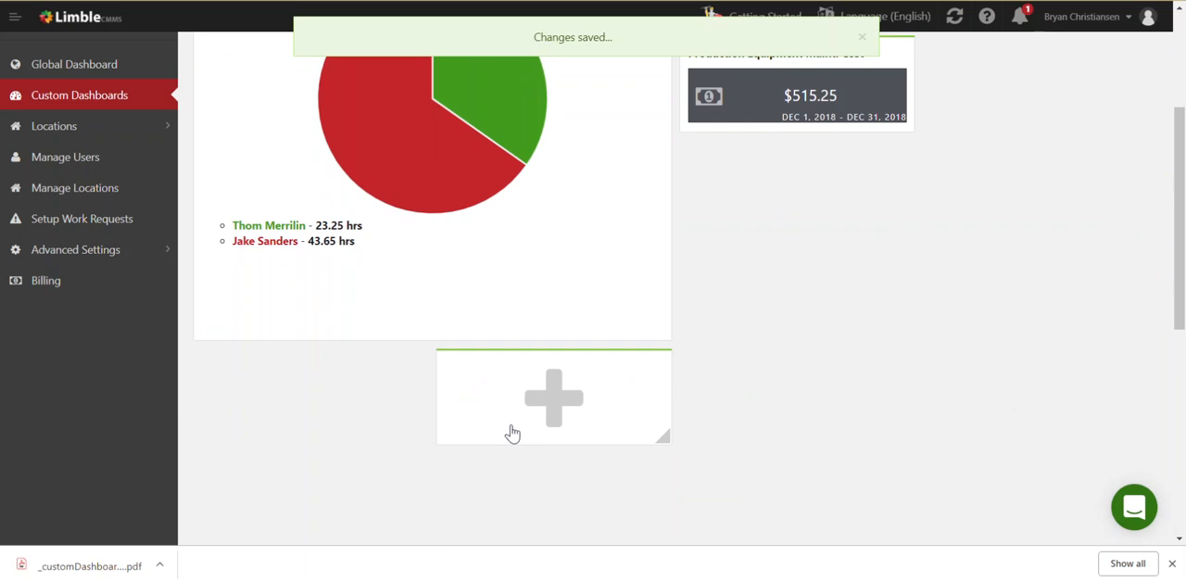
pyautogui.scroll(-3, 511, 434)
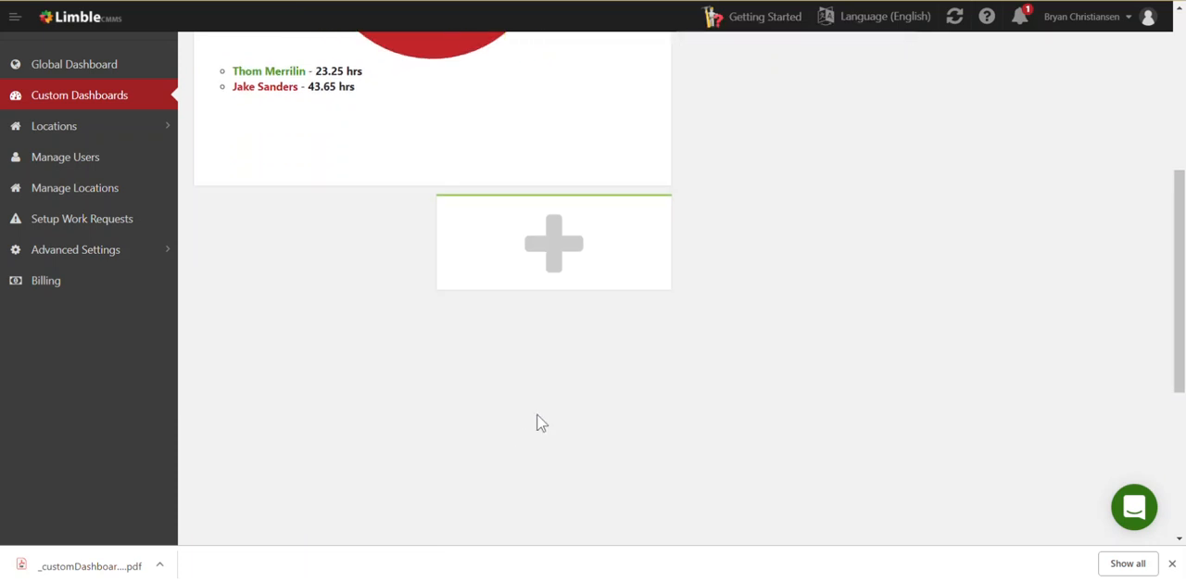
# Start a new task widget that covers all task types and has an Open status
pyautogui.click(549, 248)
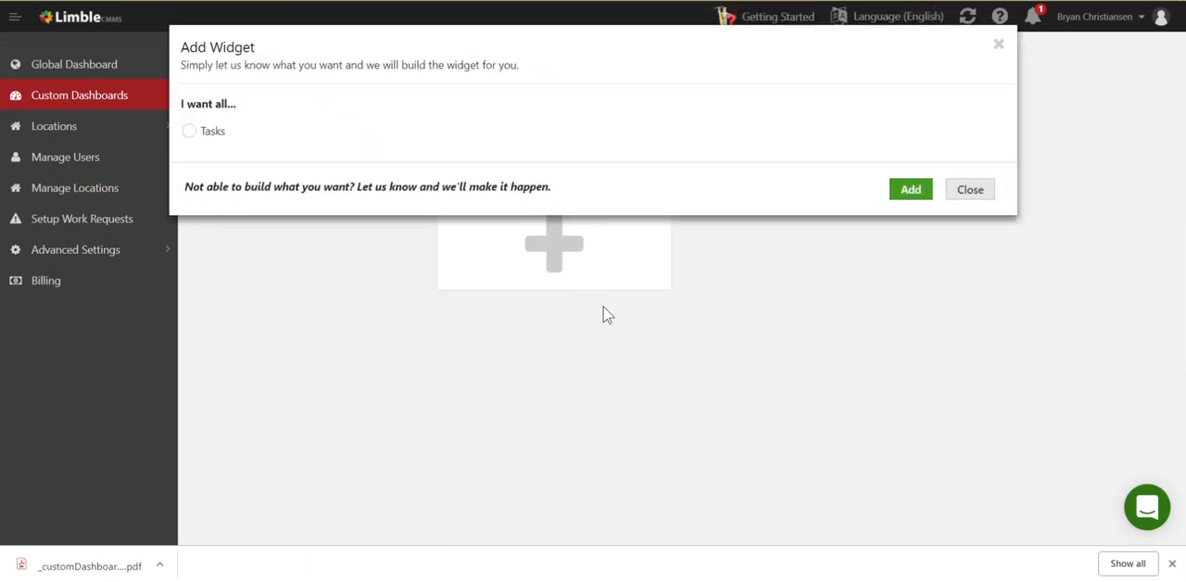
pyautogui.click(192, 132)
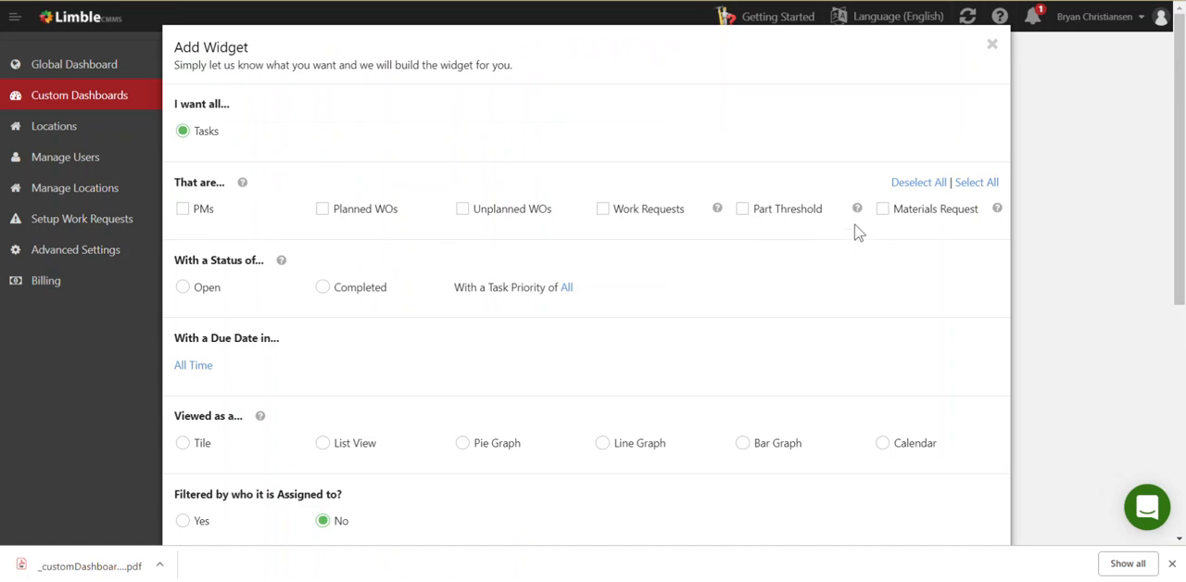
pyautogui.click(973, 184)
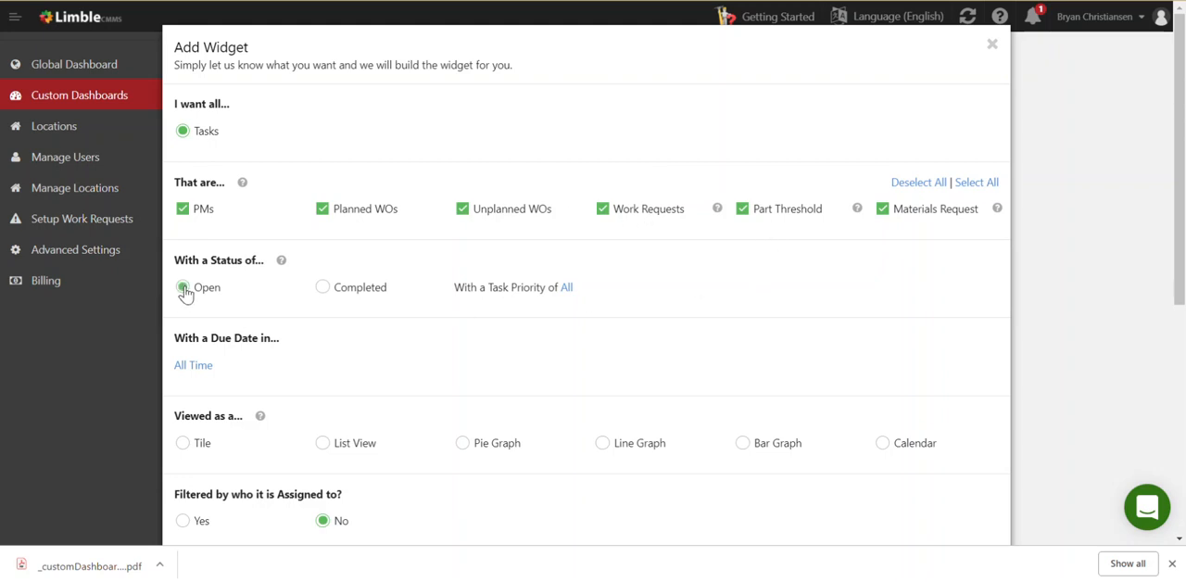
# Show the new widget as a Dark Blue tile displaying the number of tasks
pyautogui.scroll(-2, 269, 305)
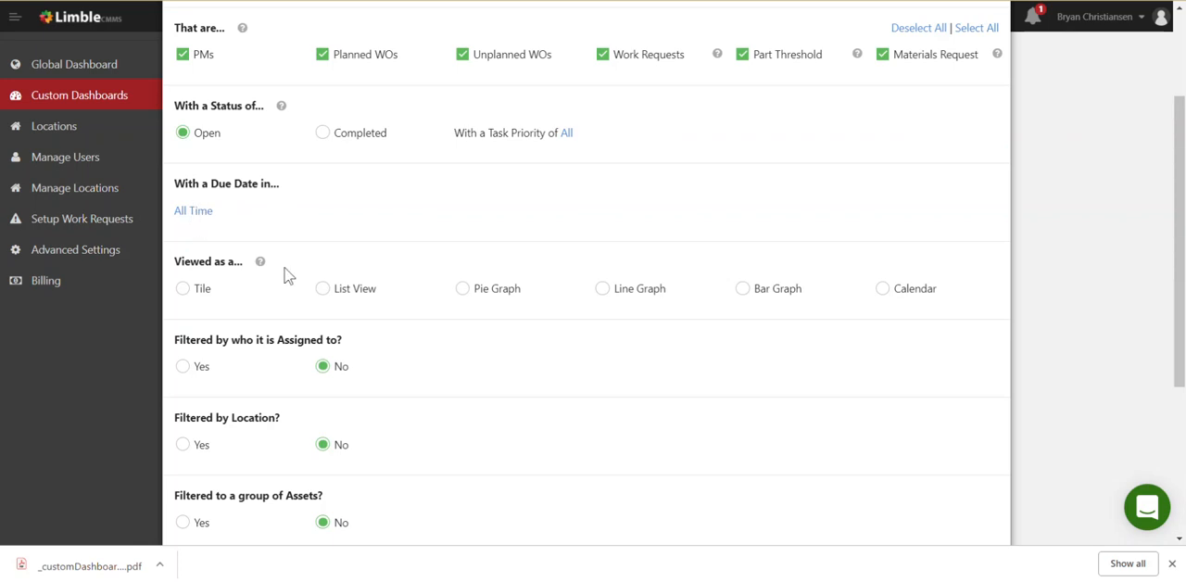
pyautogui.click(183, 290)
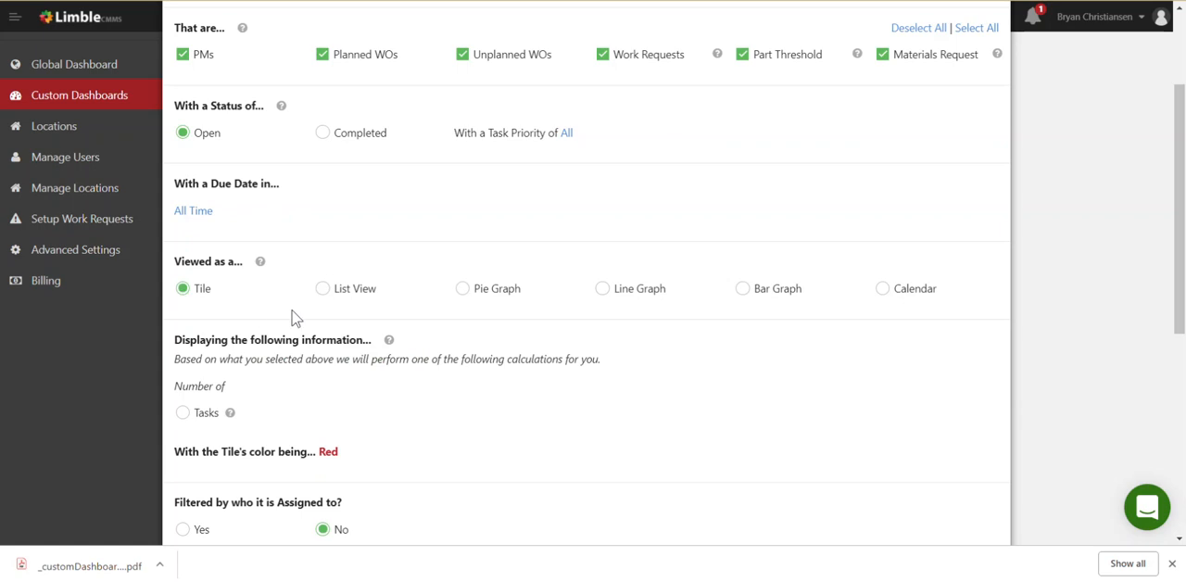
pyautogui.scroll(-2, 291, 313)
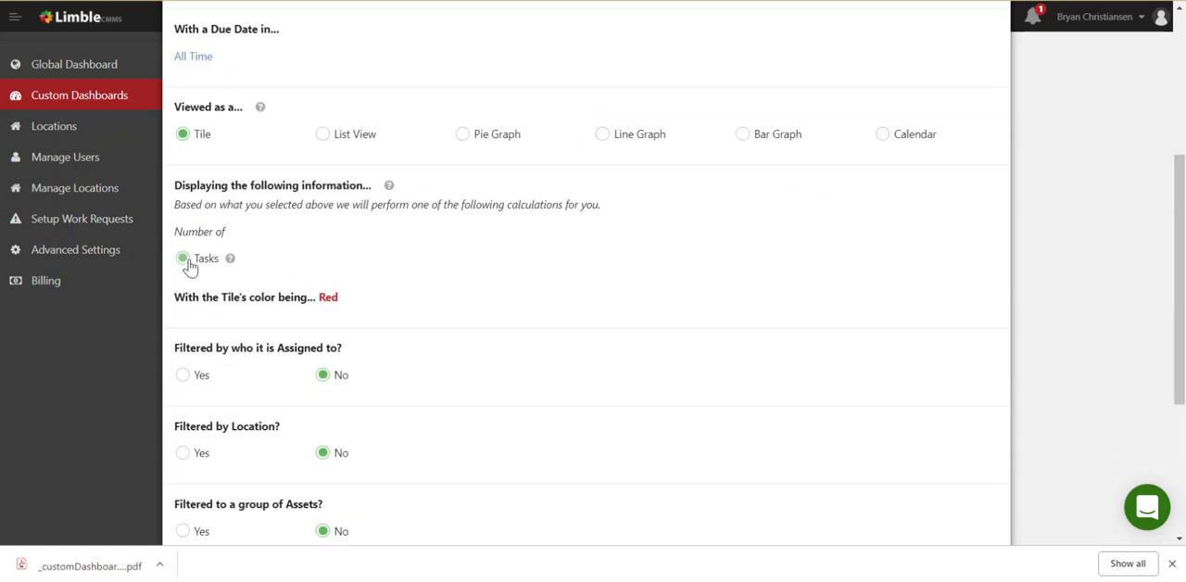
pyautogui.click(328, 298)
pyautogui.scroll(-2, 370, 343)
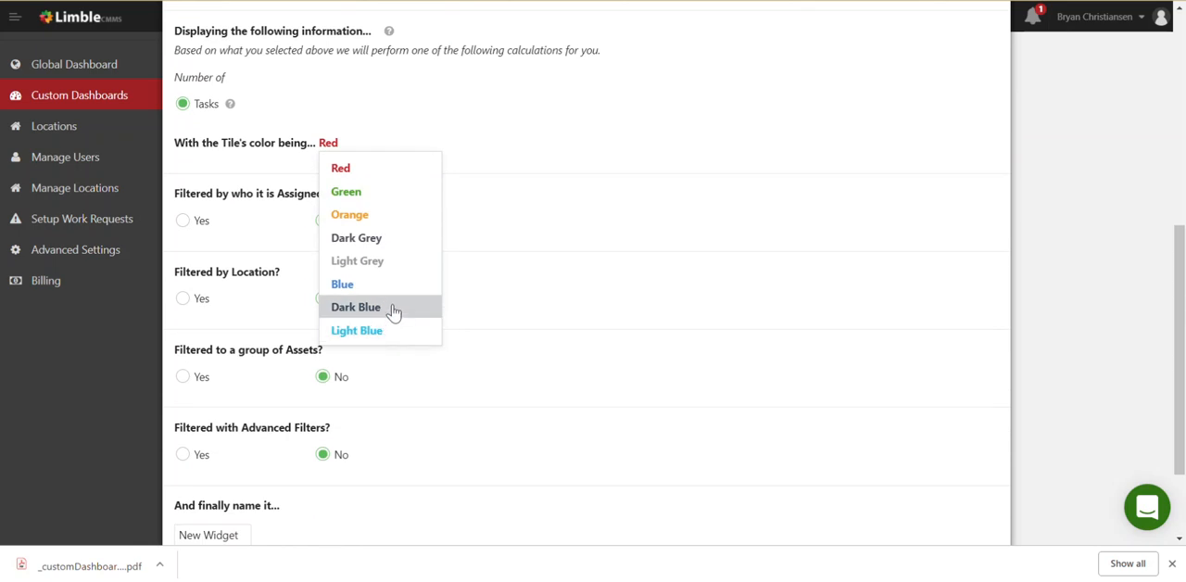
pyautogui.click(392, 308)
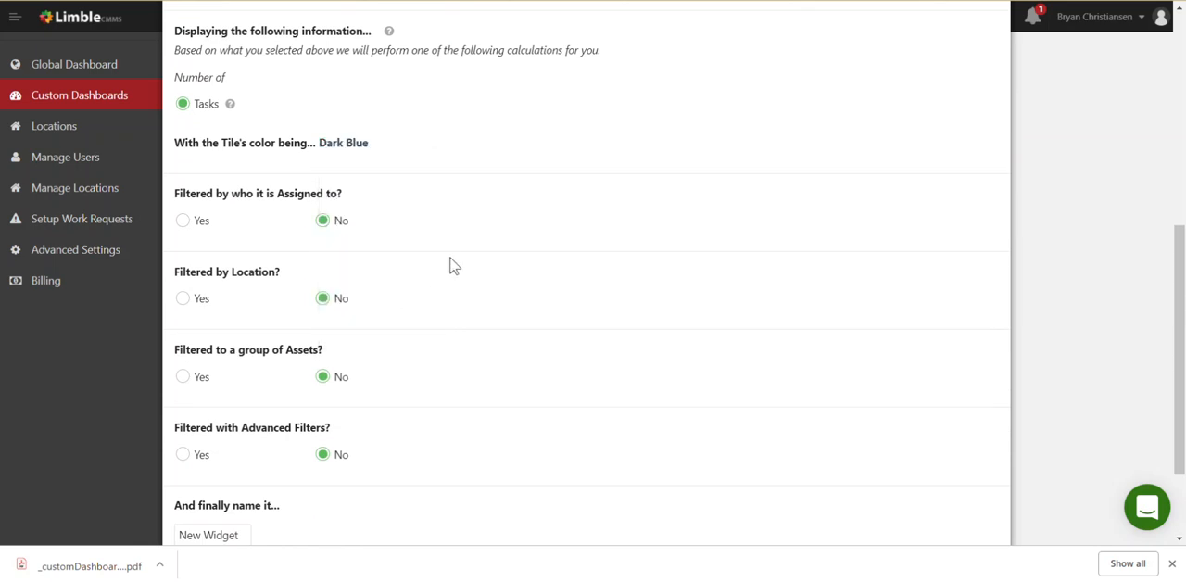
# Name the widget Number of Open Tasks and add it to the dashboard
pyautogui.scroll(-2, 453, 266)
pyautogui.tripleClick(185, 411)
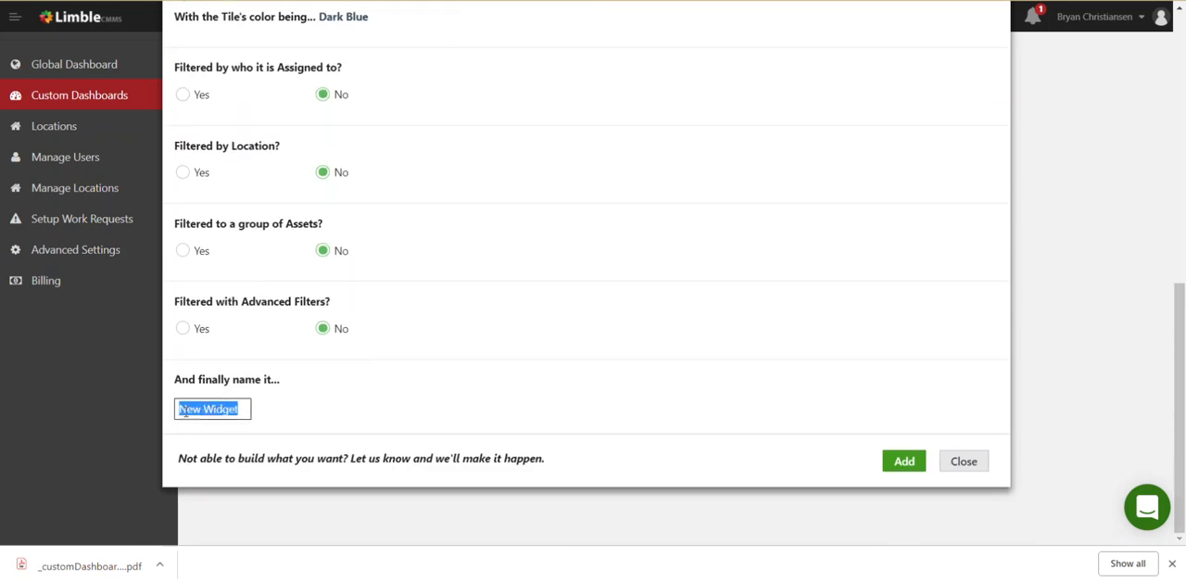
pyautogui.write('Numbe')
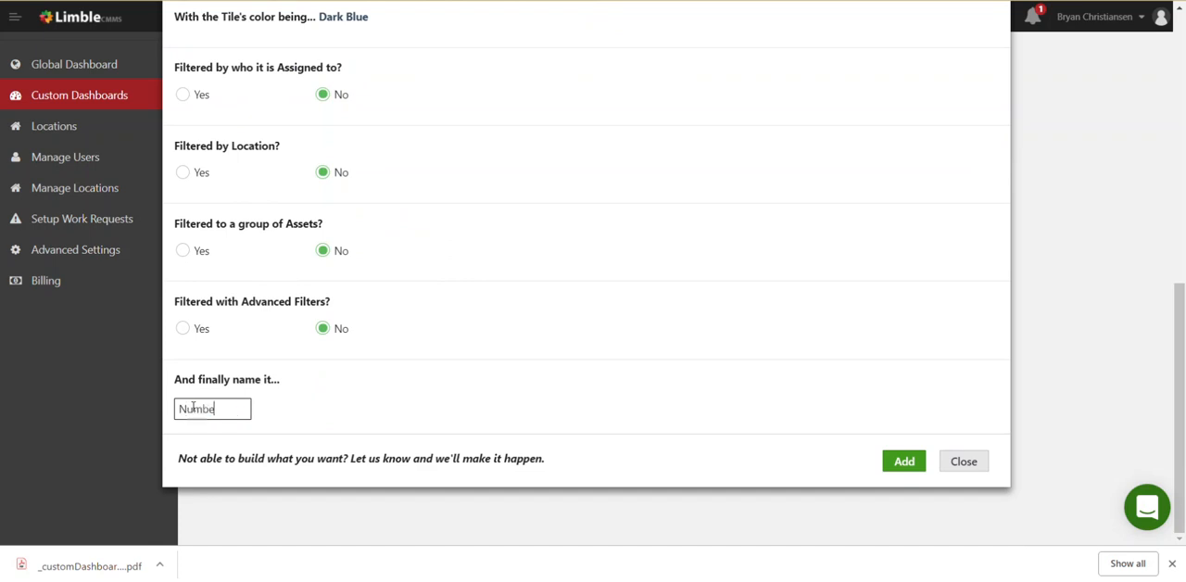
pyautogui.write('r of Open Tasks')
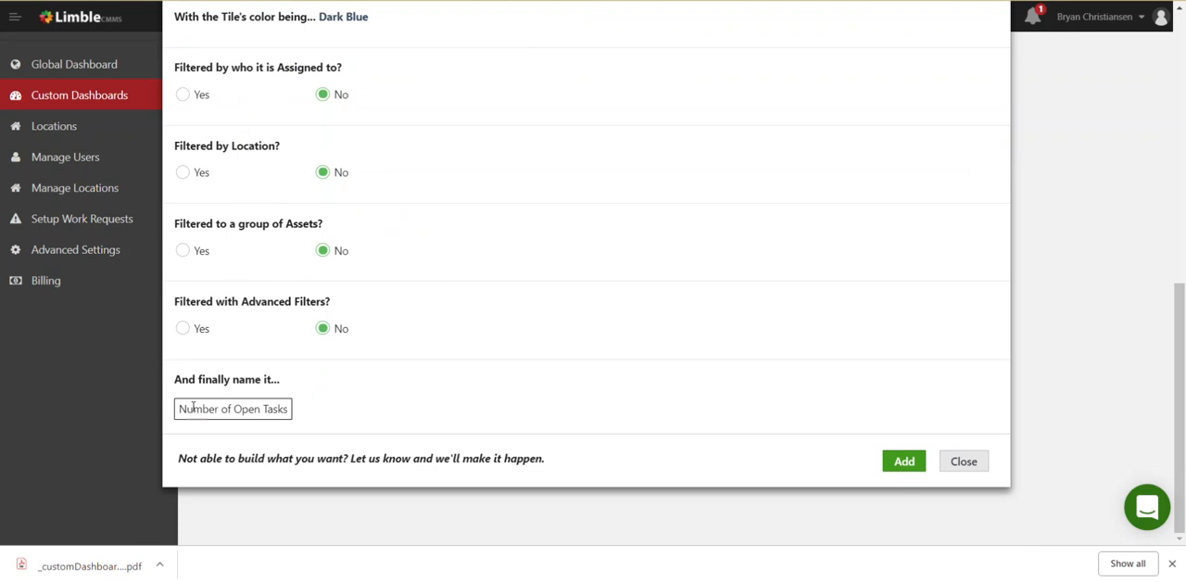
pyautogui.click(907, 465)
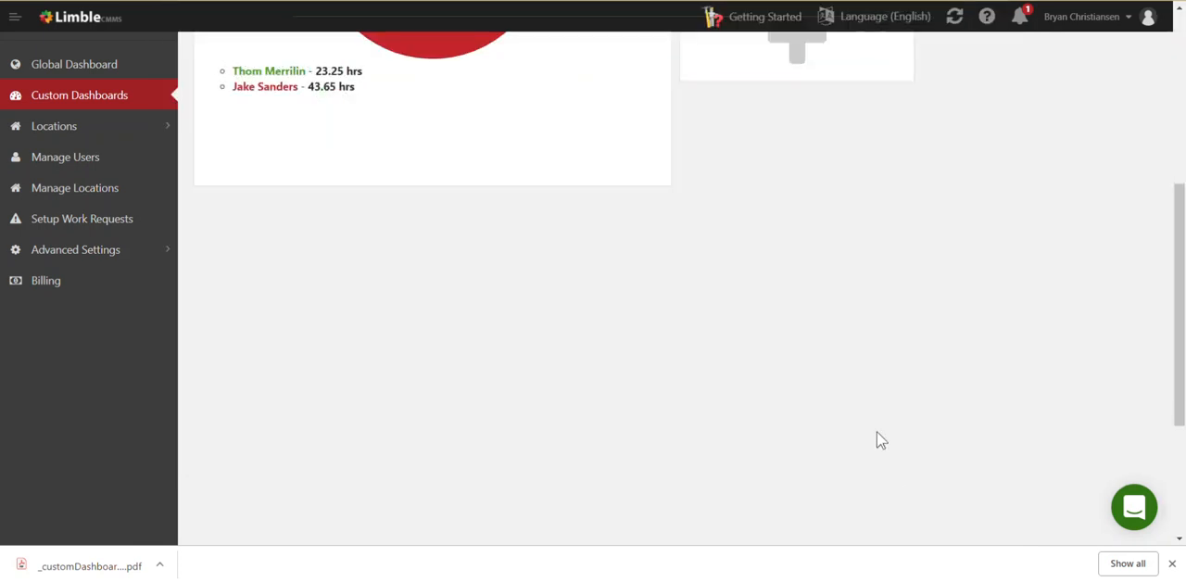
# Move the Number of Open Tasks tile below the Hours Tracked Last Month pie graph and duplicate it
pyautogui.scroll(3, 874, 432)
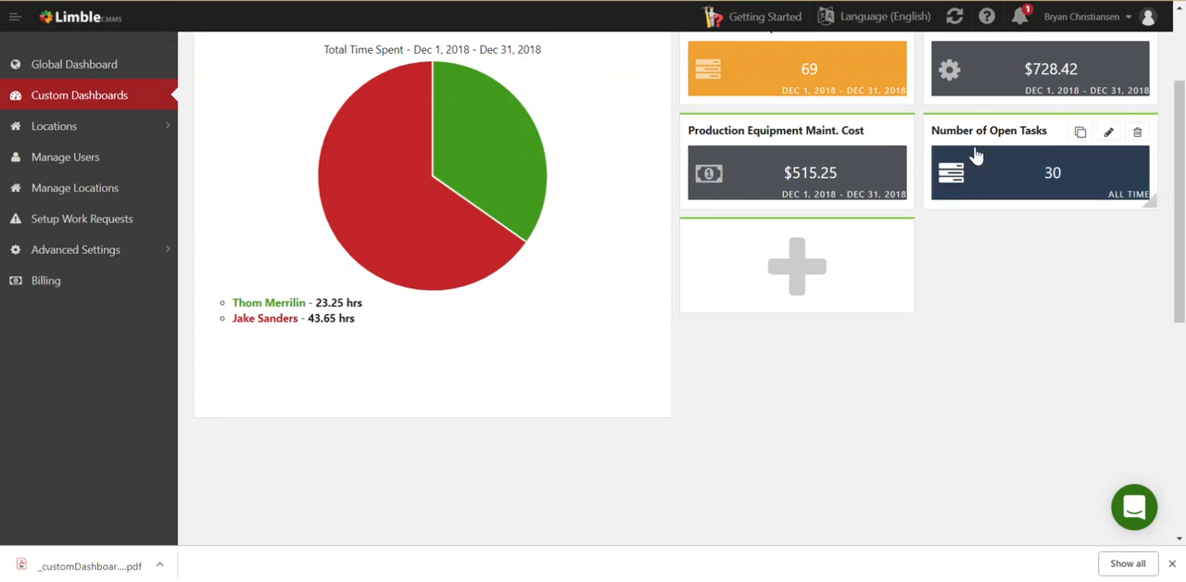
pyautogui.moveTo(984, 128); pyautogui.dragTo(270, 464)
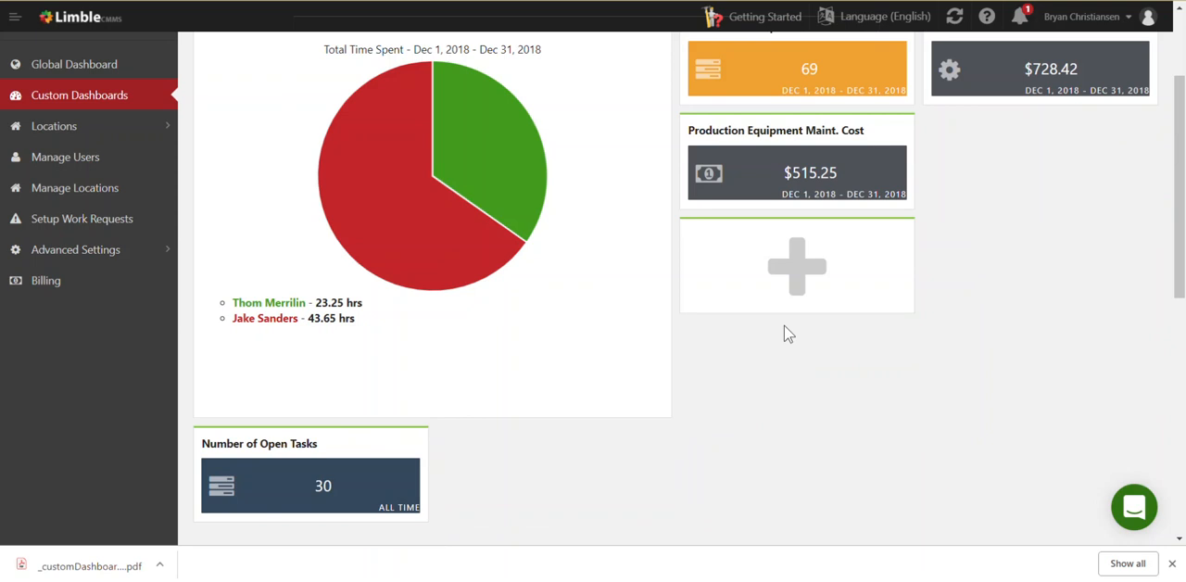
pyautogui.moveTo(390, 450)
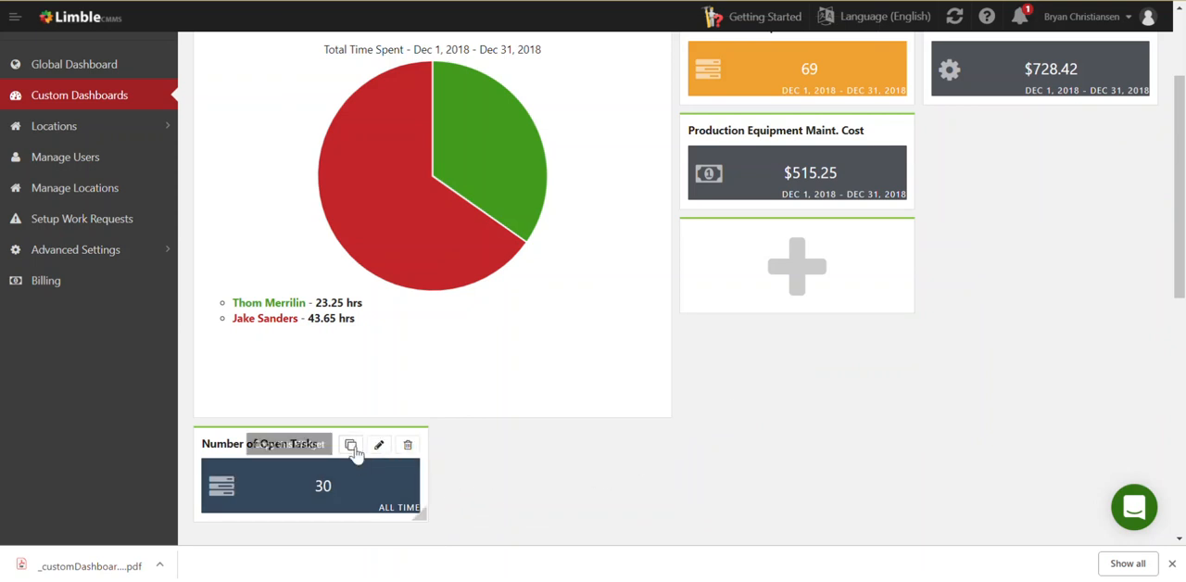
pyautogui.click(350, 445)
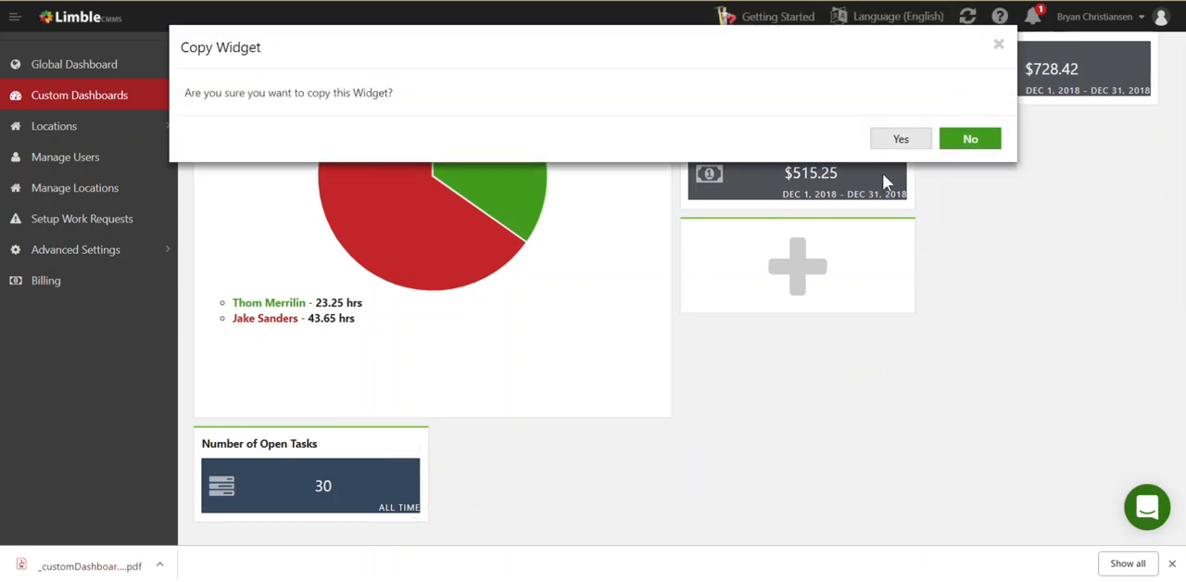
pyautogui.click(901, 141)
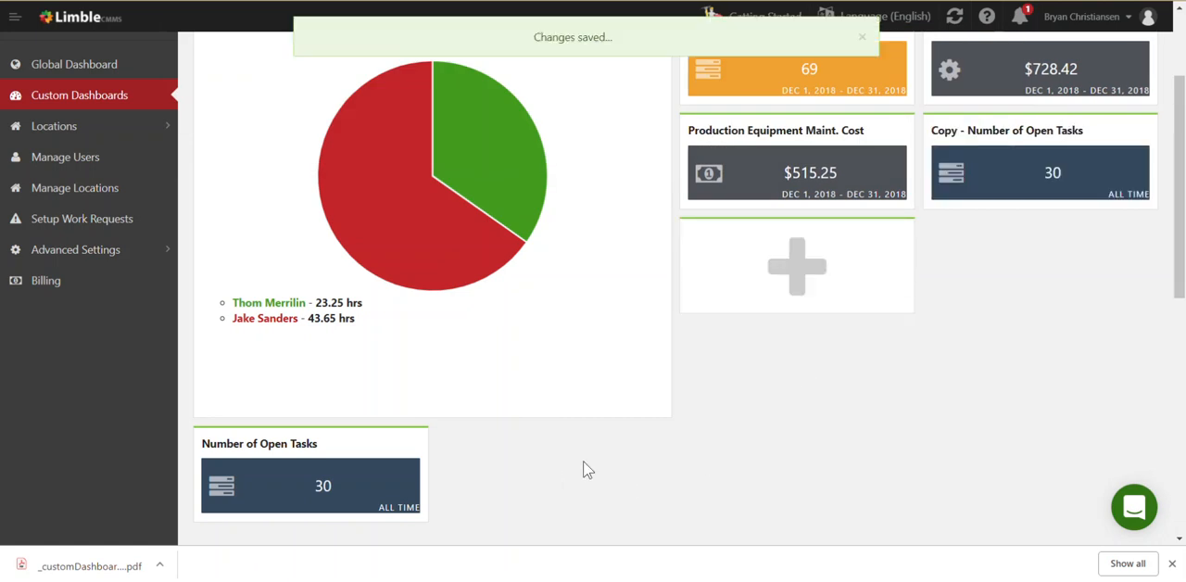
# Arrange the Number of Open Tasks tile and its copy side by side directly below the Hours Tracked Last Month pie graph
pyautogui.moveTo(1010, 132); pyautogui.dragTo(877, 418)
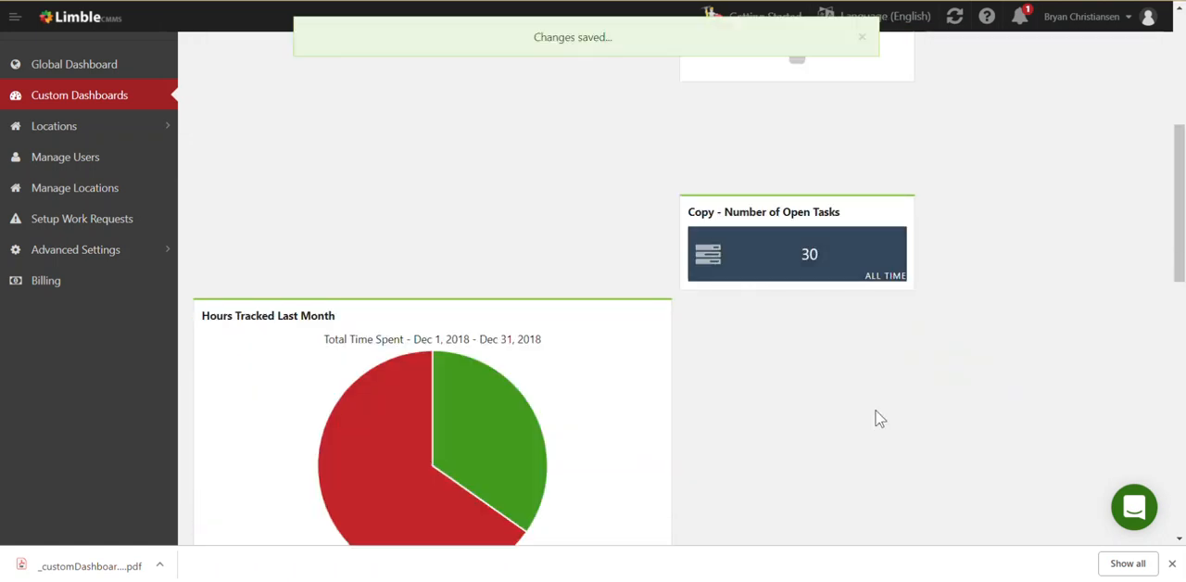
pyautogui.scroll(-2, 871, 389)
pyautogui.scroll(-1, 599, 228)
pyautogui.scroll(3, 590, 224)
pyautogui.scroll(2, 589, 223)
pyautogui.moveTo(390, 469); pyautogui.dragTo(400, 55)
pyautogui.scroll(-2, 609, 353)
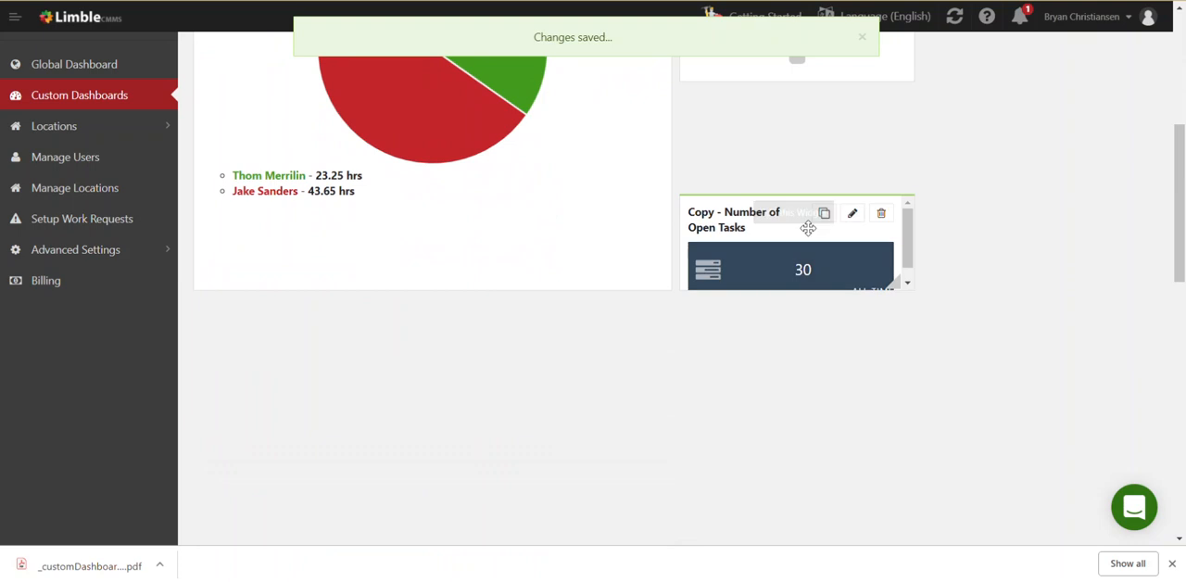
pyautogui.moveTo(803, 234); pyautogui.dragTo(500, 430)
pyautogui.scroll(-3, 501, 430)
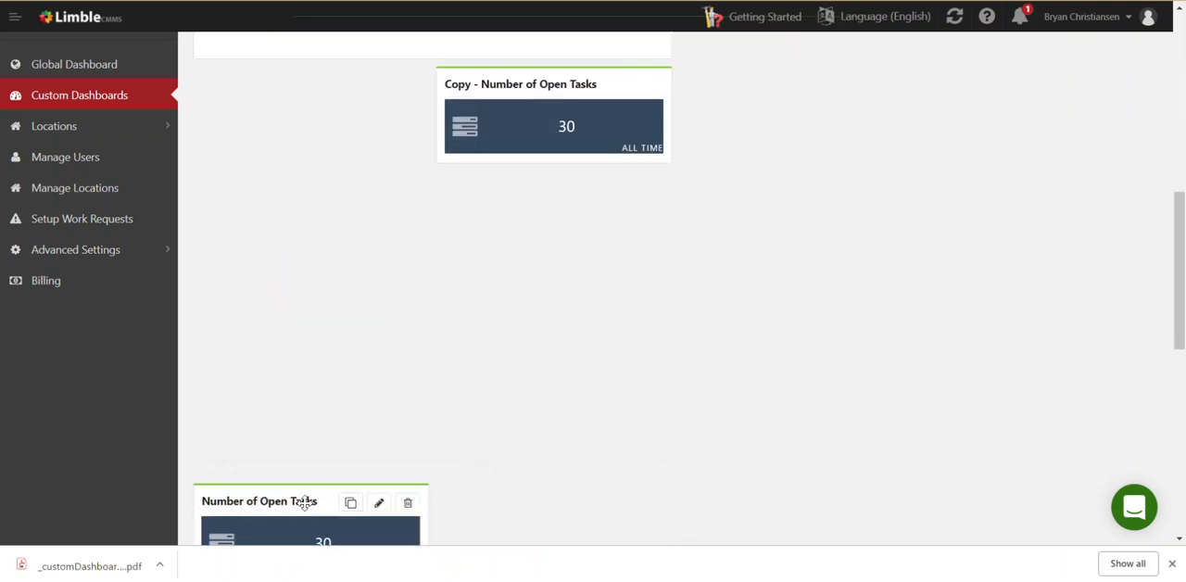
pyautogui.moveTo(304, 480); pyautogui.dragTo(397, 114)
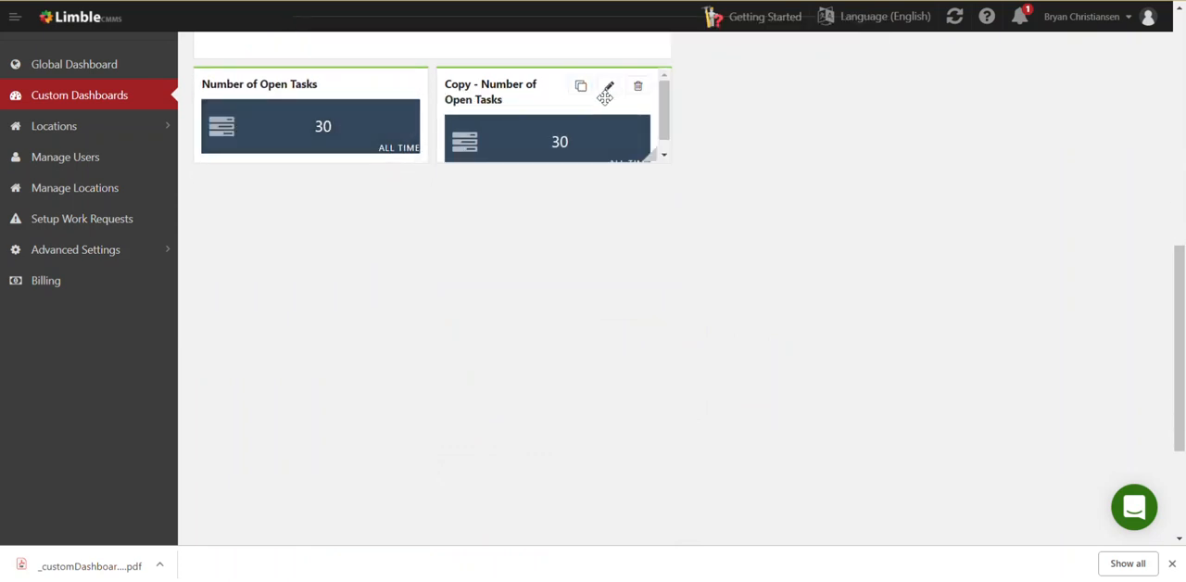
# Open the copied Number of Open Tasks tile for editing and set its color to Red
pyautogui.click(610, 89)
pyautogui.scroll(-6, 556, 282)
pyautogui.scroll(2, 551, 275)
pyautogui.scroll(2, 477, 271)
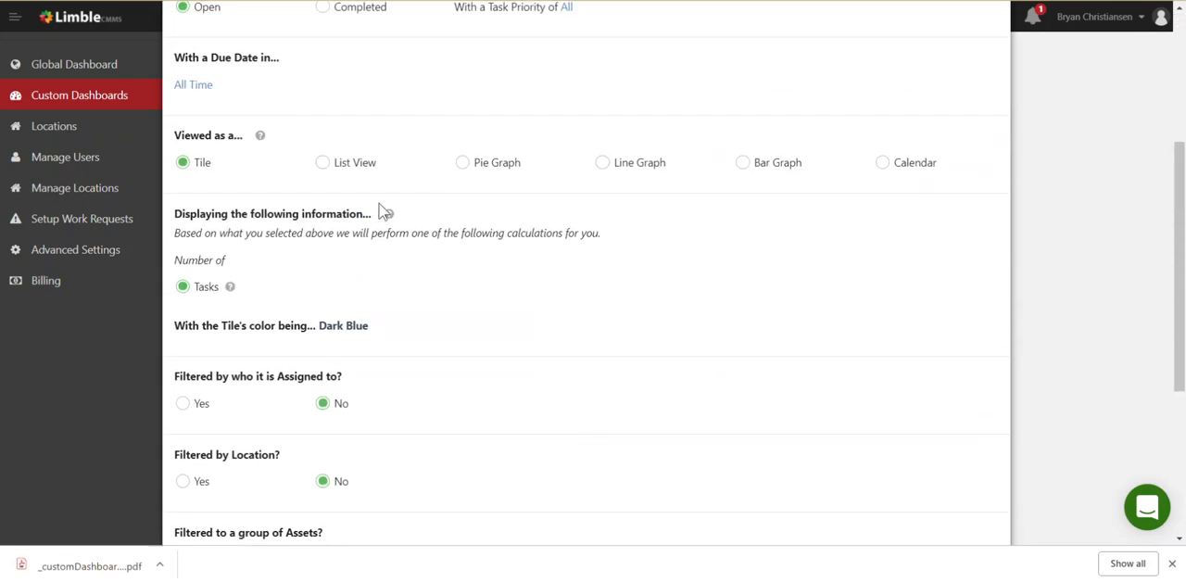
pyautogui.scroll(6, 429, 312)
pyautogui.scroll(-12, 435, 317)
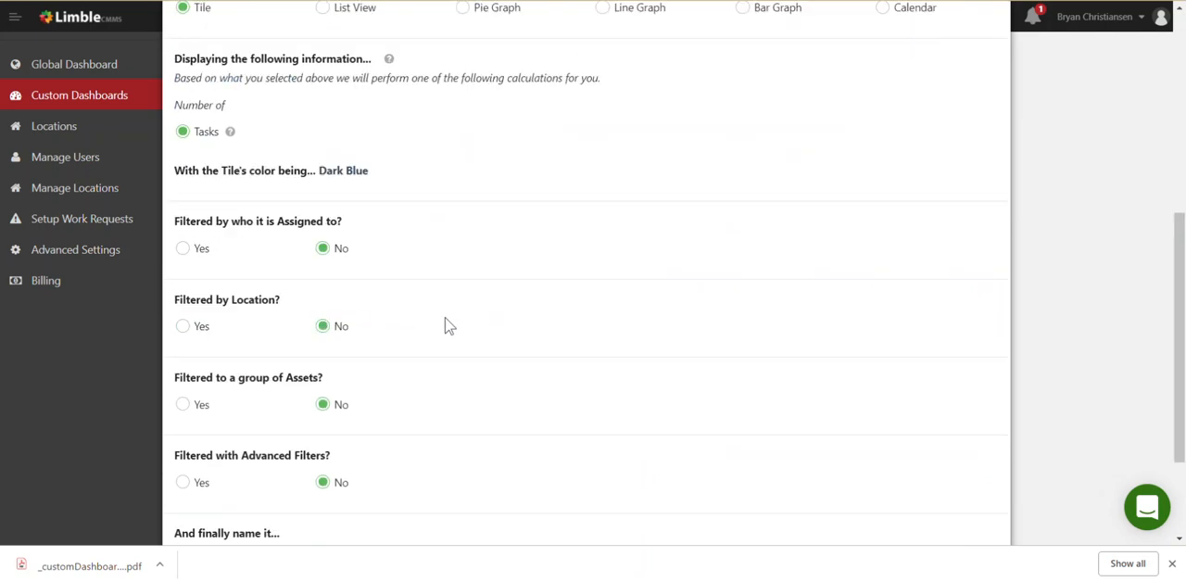
pyautogui.scroll(4, 449, 325)
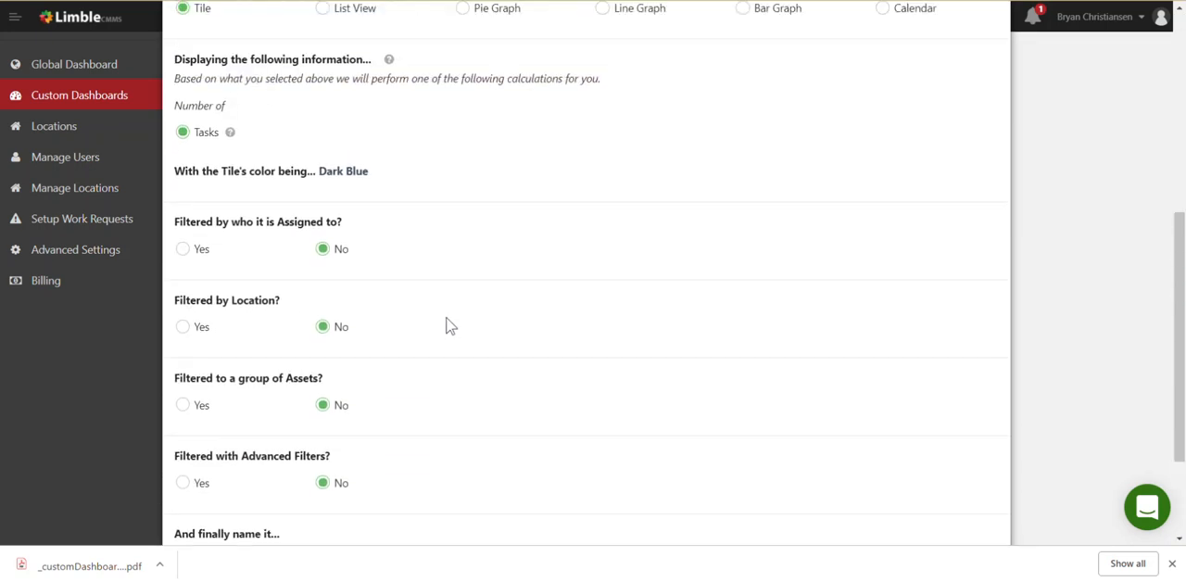
pyautogui.click(364, 173)
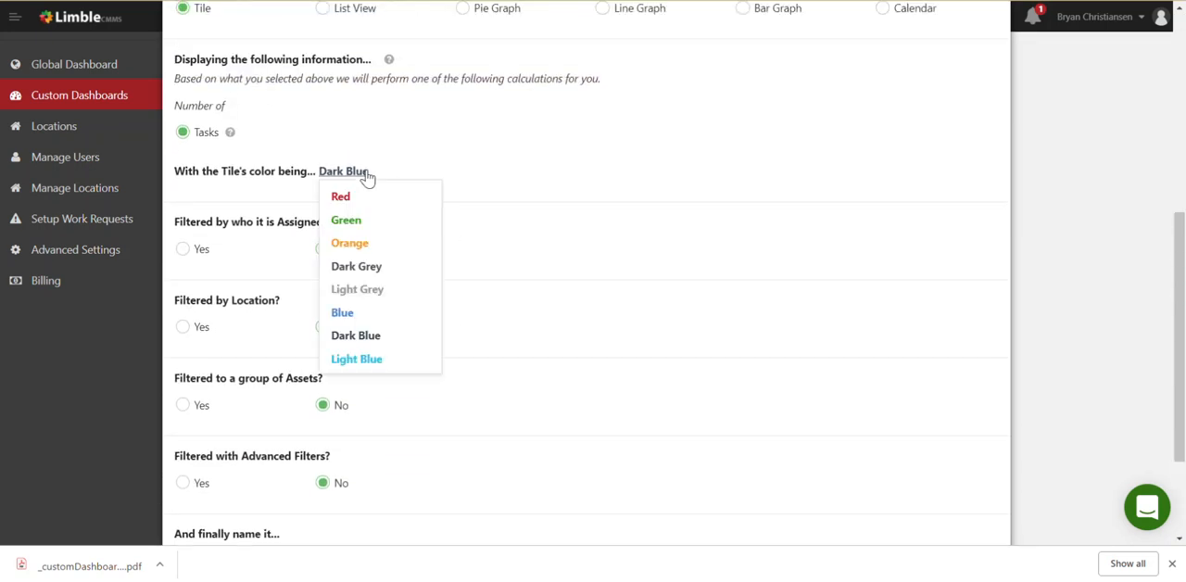
pyautogui.click(366, 197)
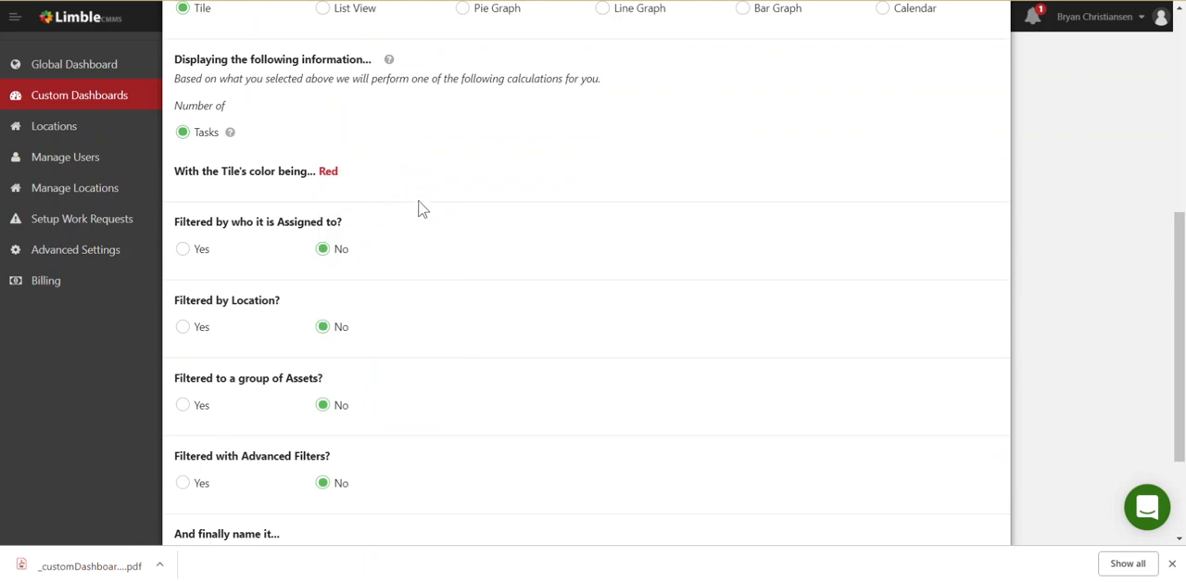
# Rename the copied widget Number of Late Tasks
pyautogui.scroll(-4, 422, 208)
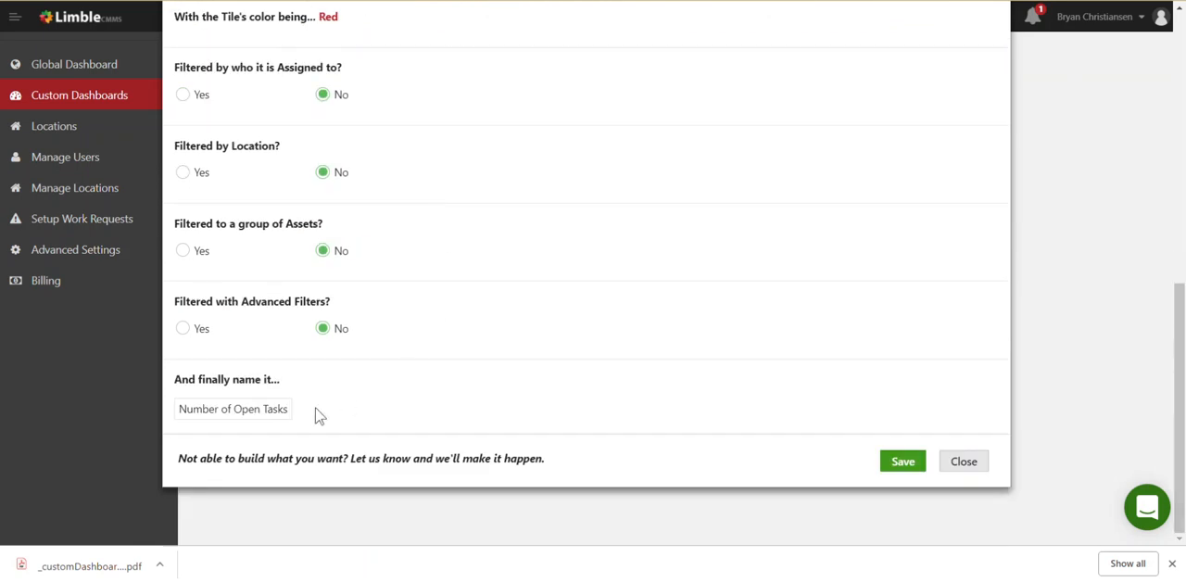
pyautogui.moveTo(234, 409); pyautogui.dragTo(285, 404)
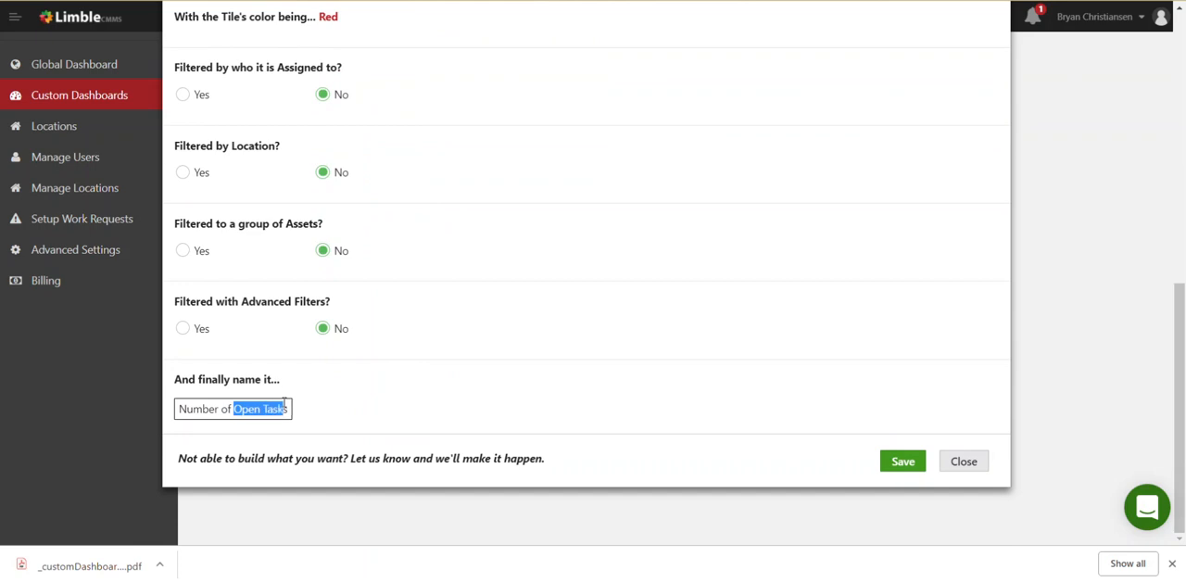
pyautogui.write('Tasks')
pyautogui.hotkey('ctrl', 'Left')
pyautogui.write('Las')
pyautogui.press('BackSpace')
pyautogui.write('te')
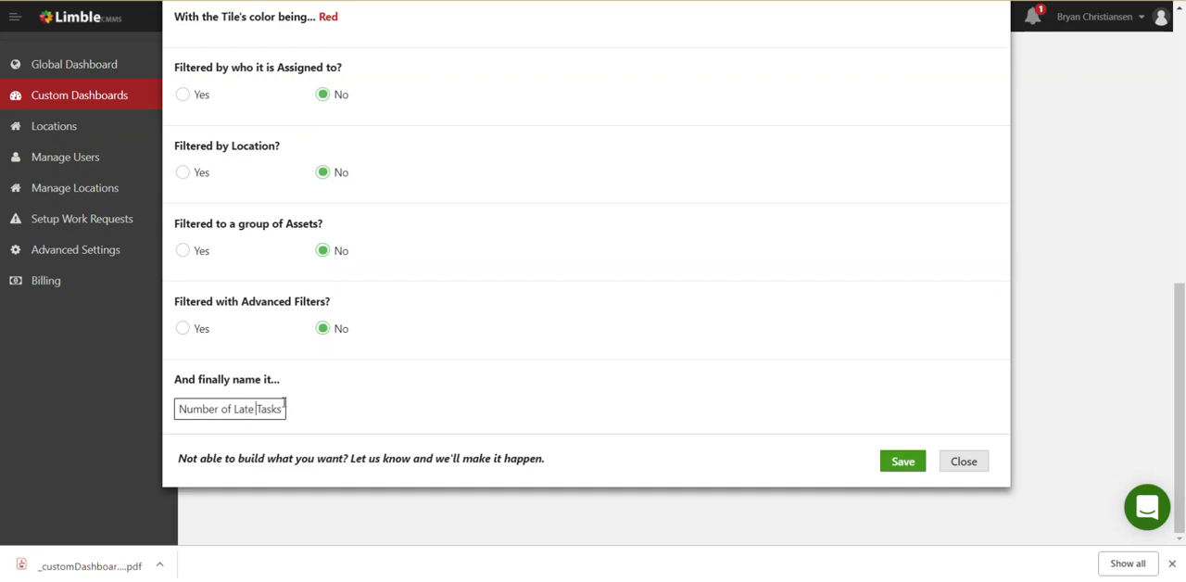
# Filter the Number of Late Tasks widget to tasks currently past due by at least 1 day and save it
pyautogui.scroll(5, 511, 270)
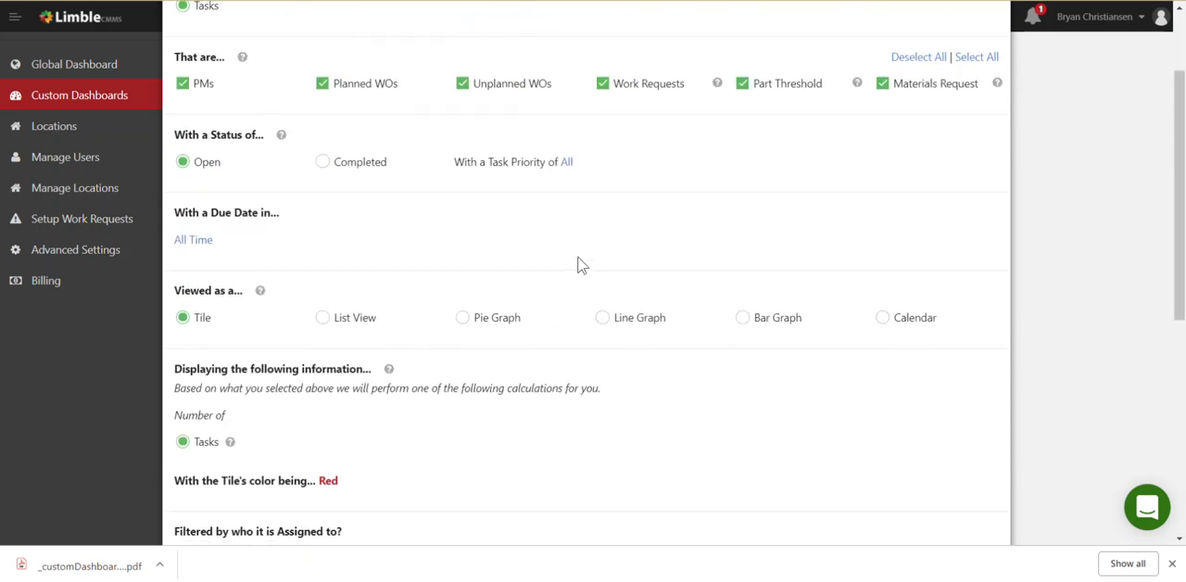
pyautogui.scroll(1, 580, 267)
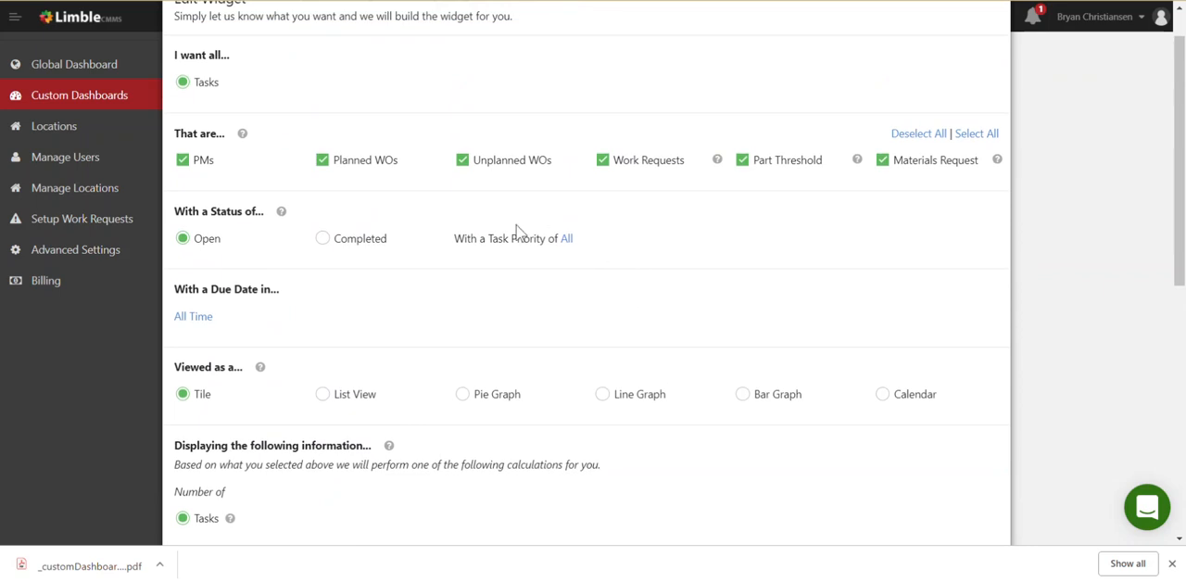
pyautogui.scroll(-5, 419, 305)
pyautogui.scroll(-1, 433, 302)
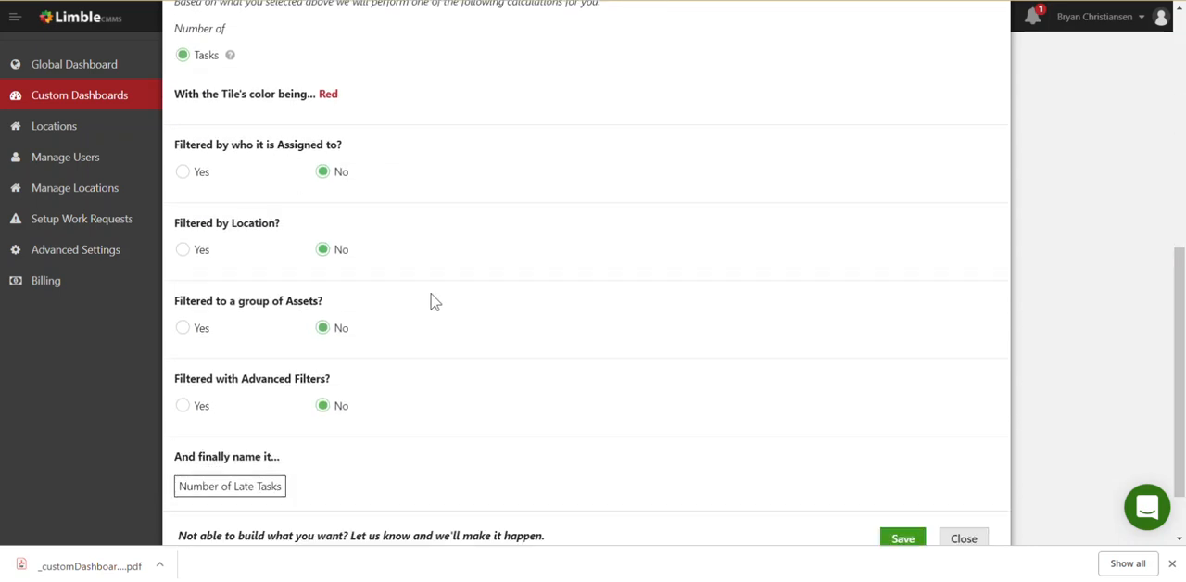
pyautogui.click(190, 409)
pyautogui.scroll(-2, 505, 347)
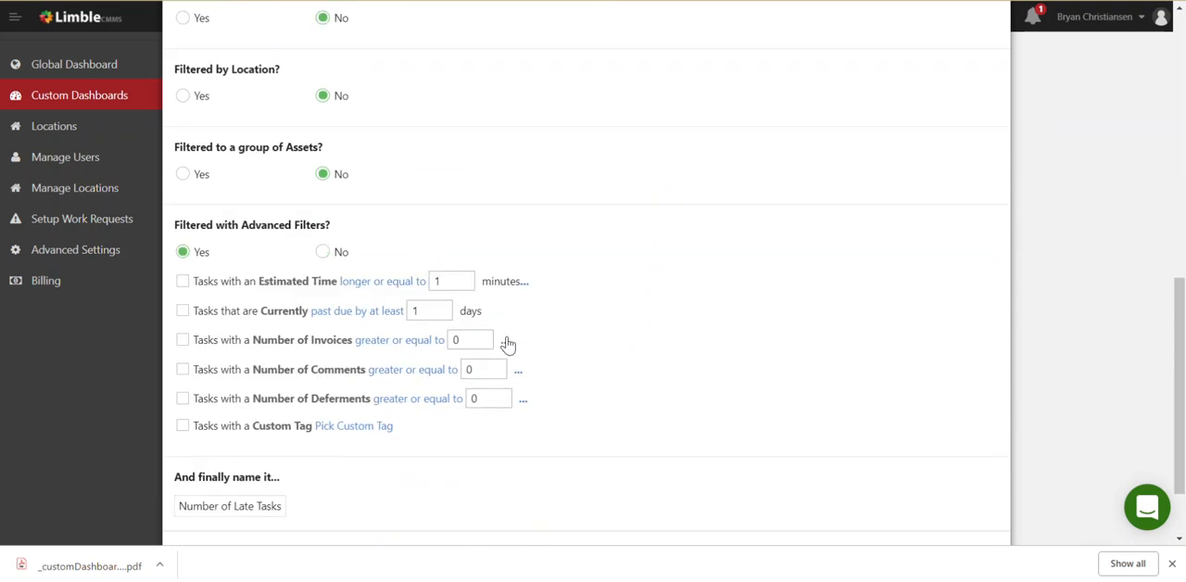
pyautogui.click(183, 309)
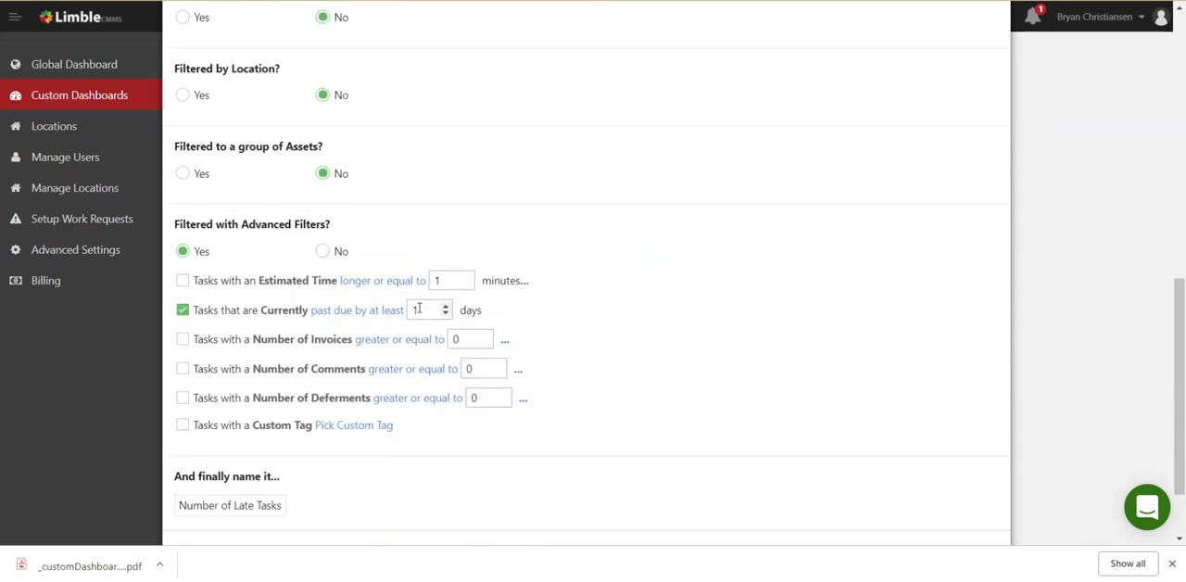
pyautogui.scroll(-1, 619, 324)
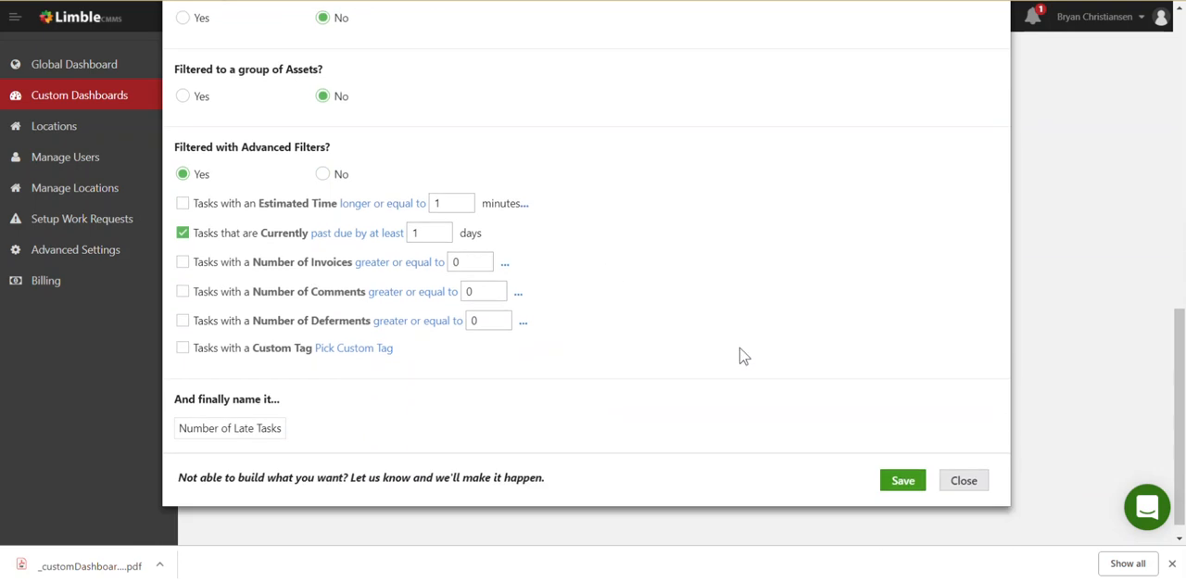
pyautogui.click(903, 481)
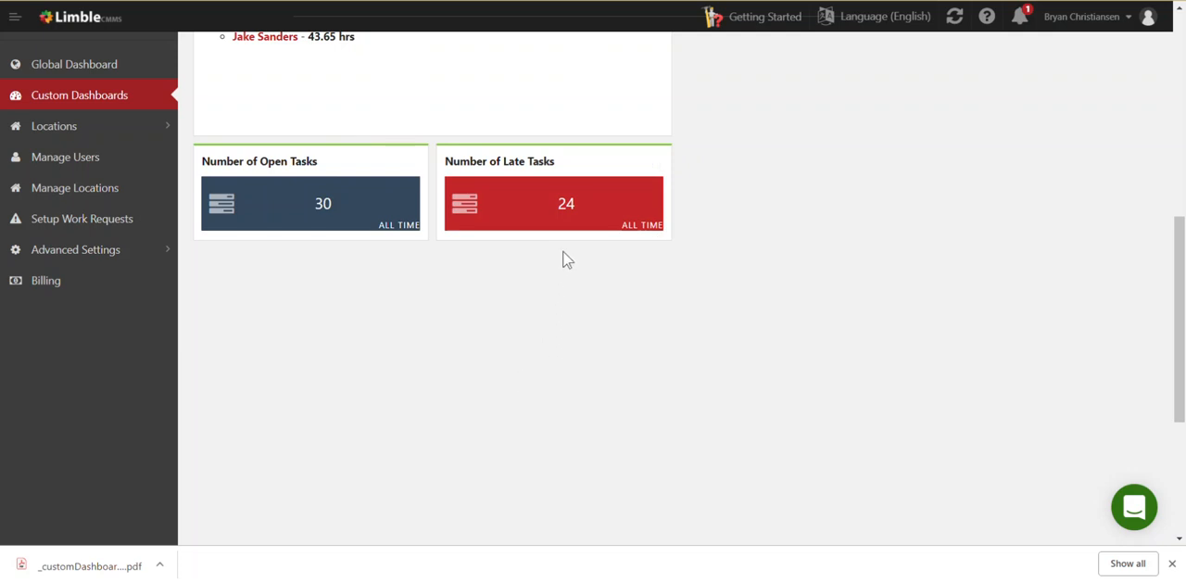
# View the task list behind the Number of Late Tasks tile and close it
pyautogui.click(530, 222)
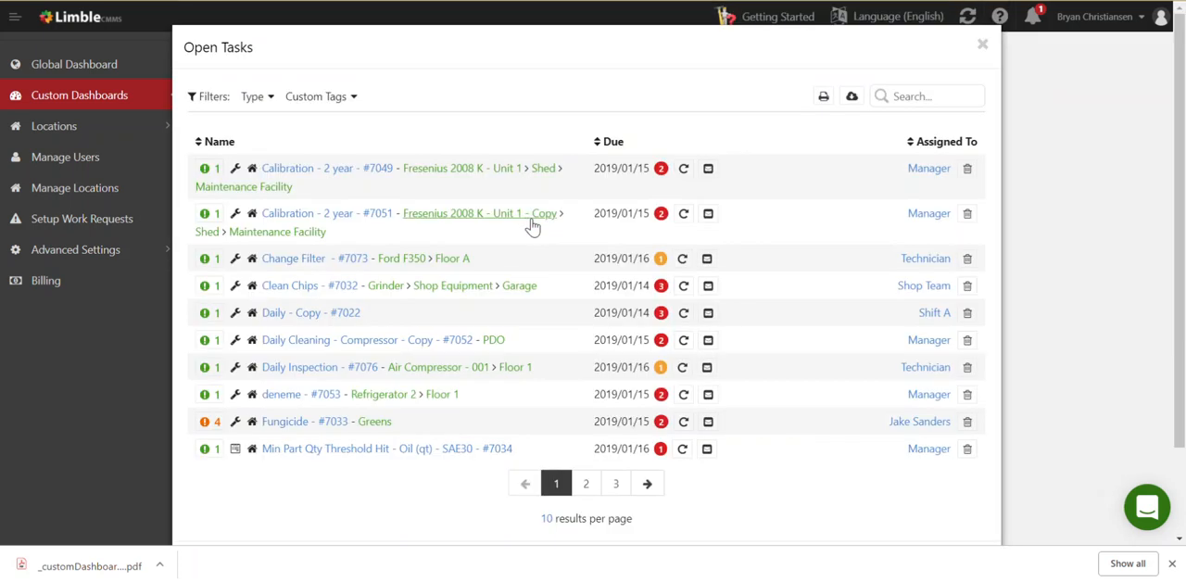
pyautogui.click(982, 48)
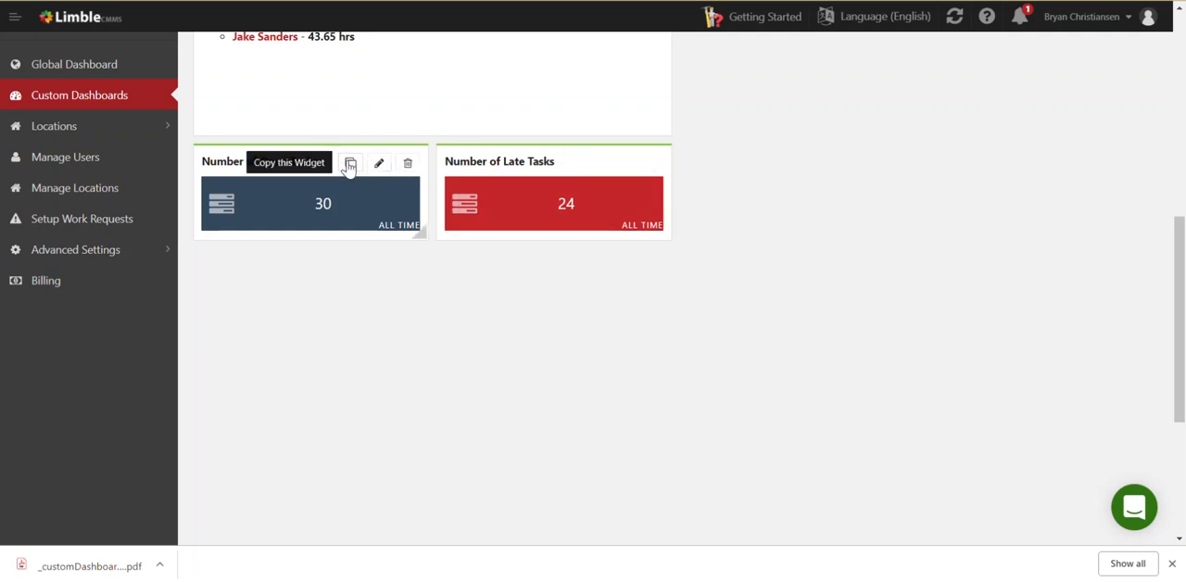
# Copy the Number of Open Tasks tile and locate its duplicate on the board
pyautogui.click(350, 164)
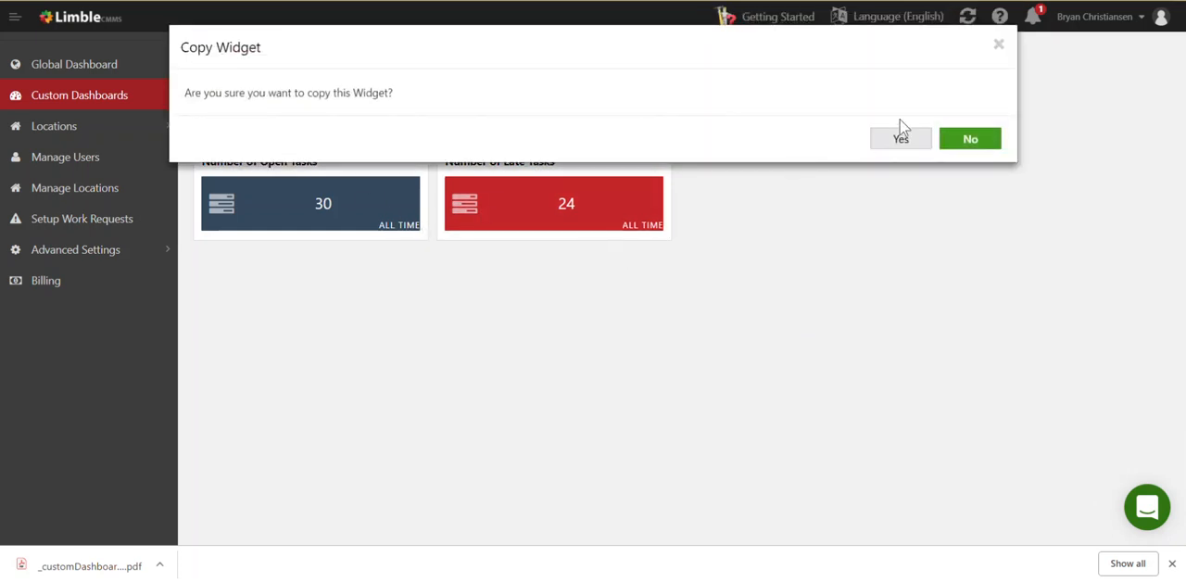
pyautogui.click(899, 144)
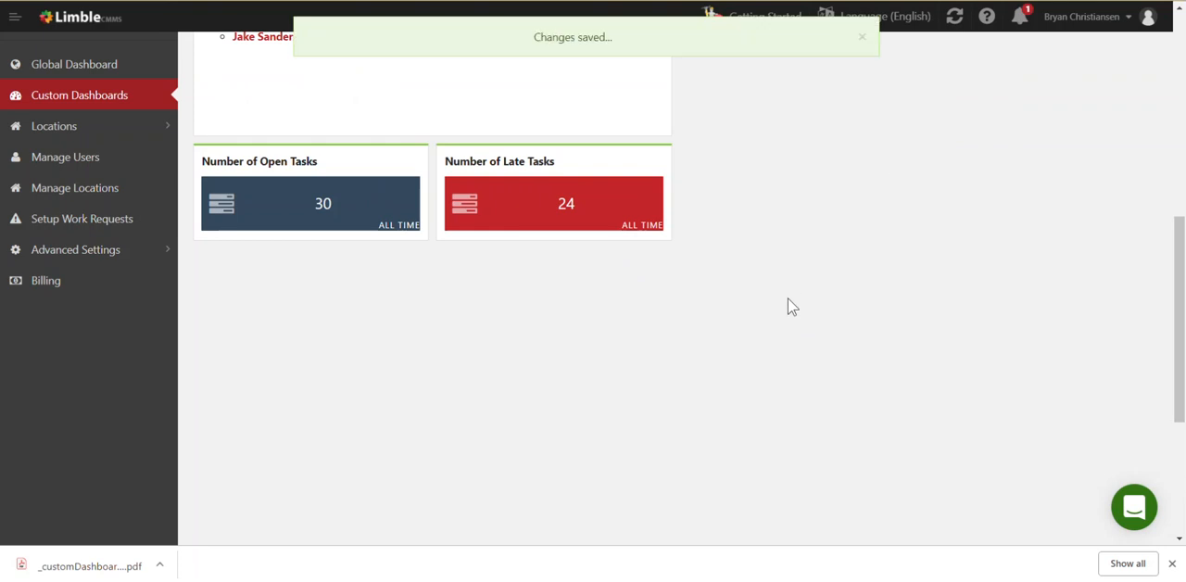
pyautogui.scroll(5, 792, 307)
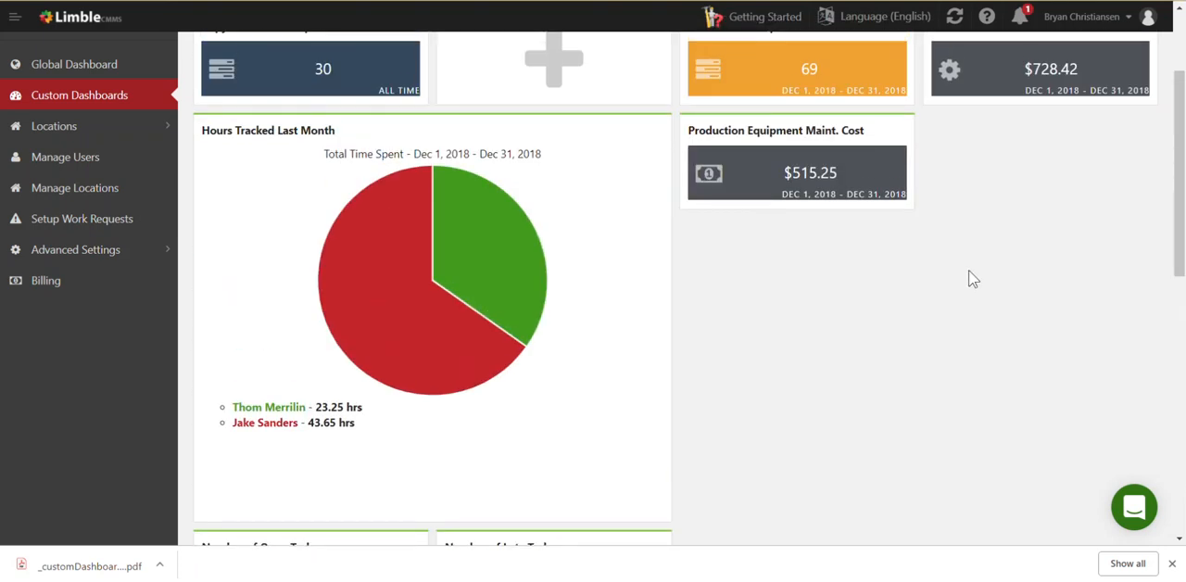
pyautogui.scroll(2, 1033, 213)
pyautogui.scroll(-4, 1032, 310)
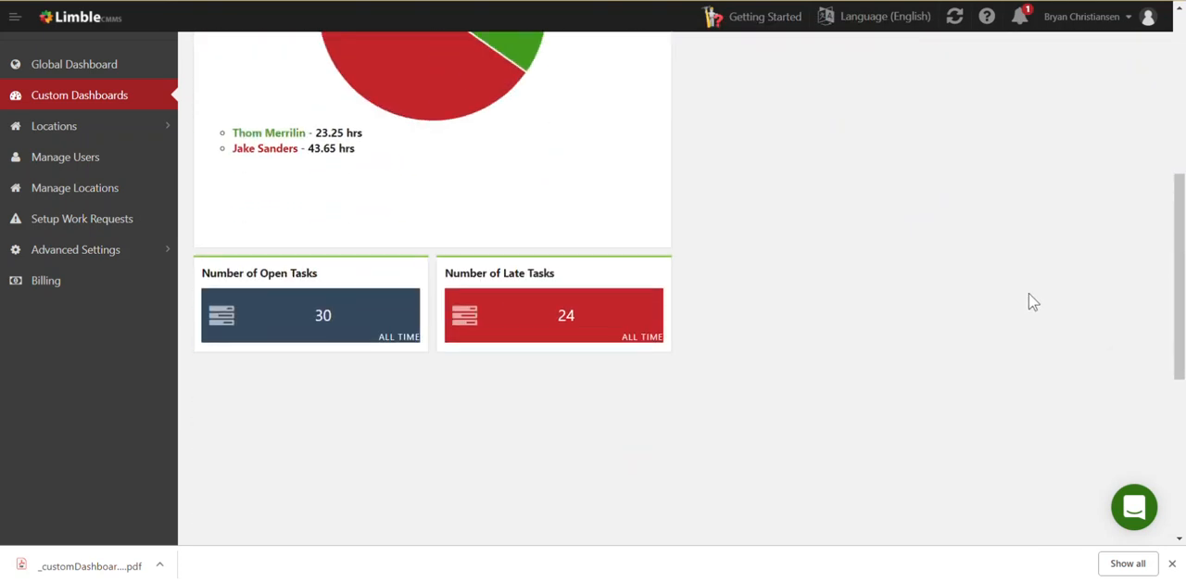
pyautogui.scroll(-3, 1033, 300)
pyautogui.scroll(6, 1034, 300)
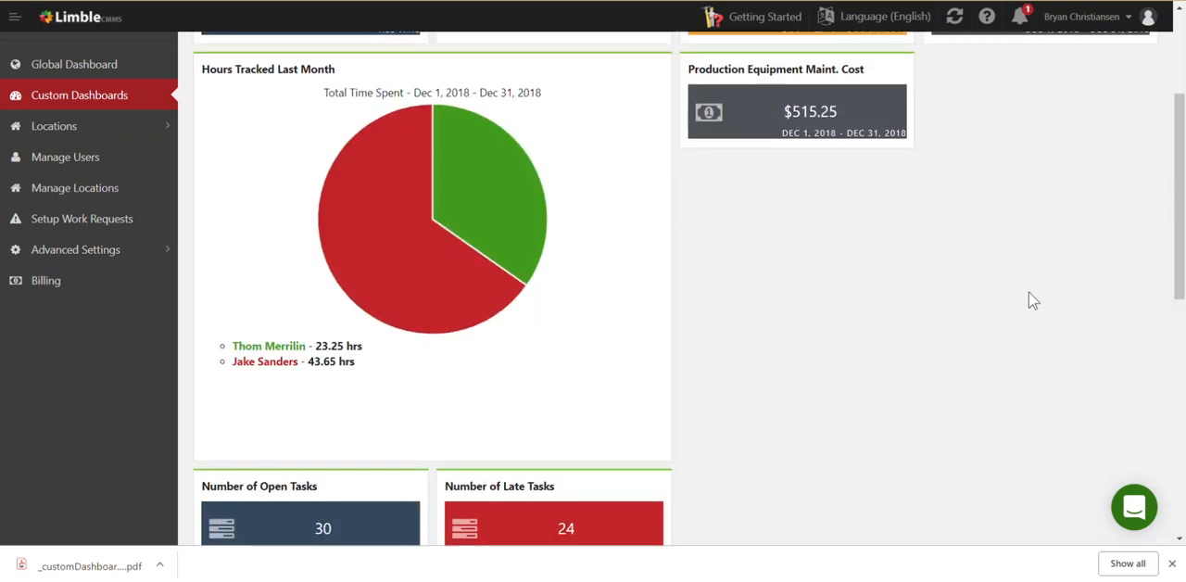
pyautogui.scroll(1, 1033, 300)
pyautogui.scroll(3, 1033, 300)
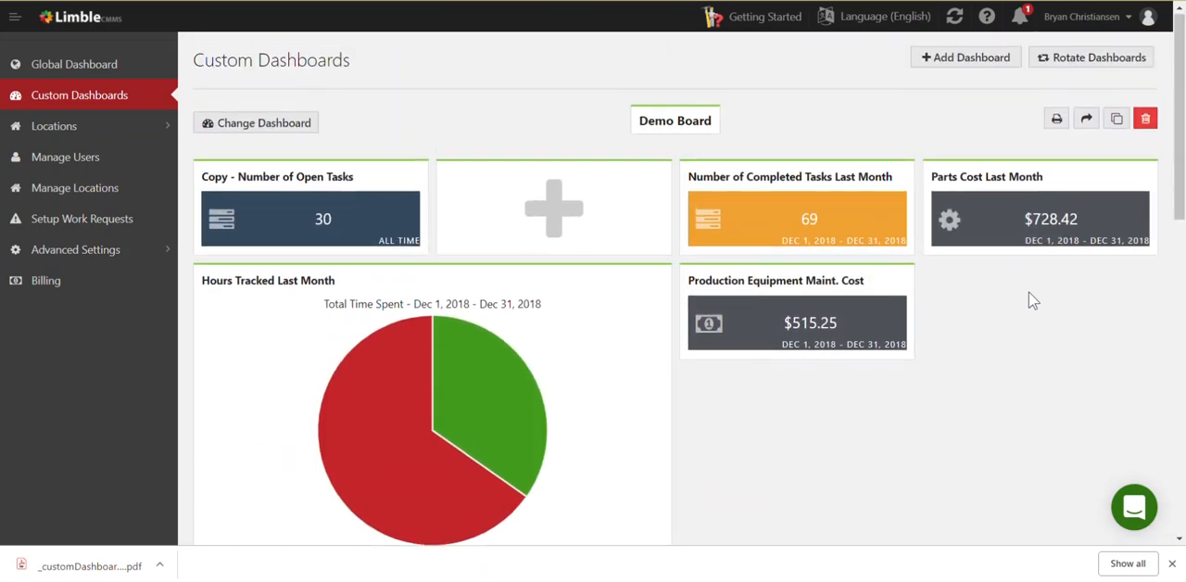
# Make a second copy of the Number of Open Tasks tile below the pie graph
pyautogui.scroll(-1, 1033, 300)
pyautogui.moveTo(384, 352)
pyautogui.click(351, 315)
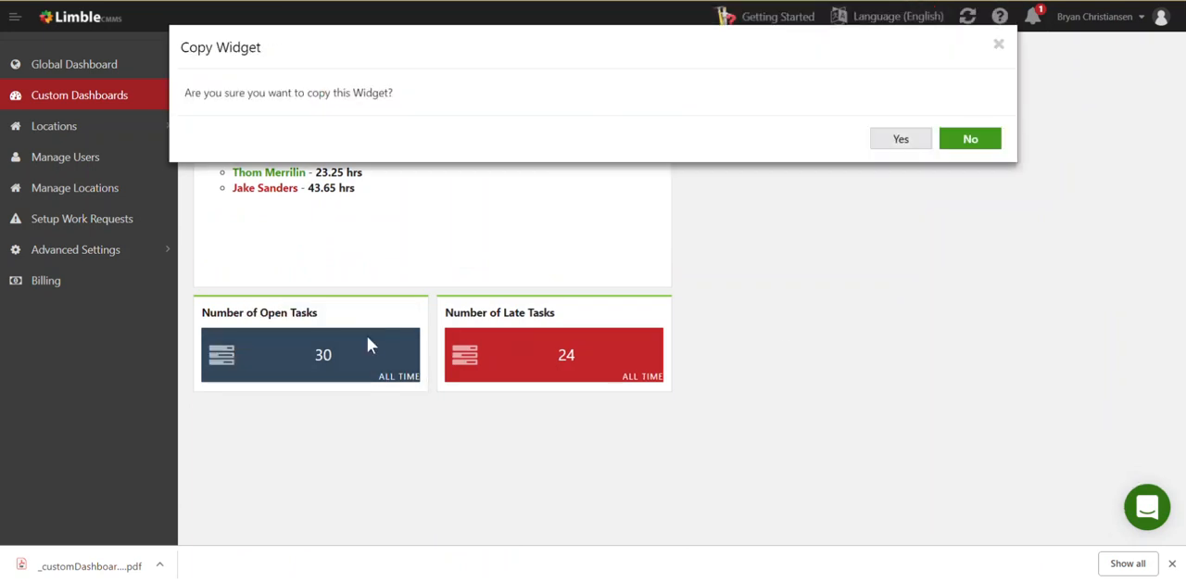
pyautogui.click(895, 141)
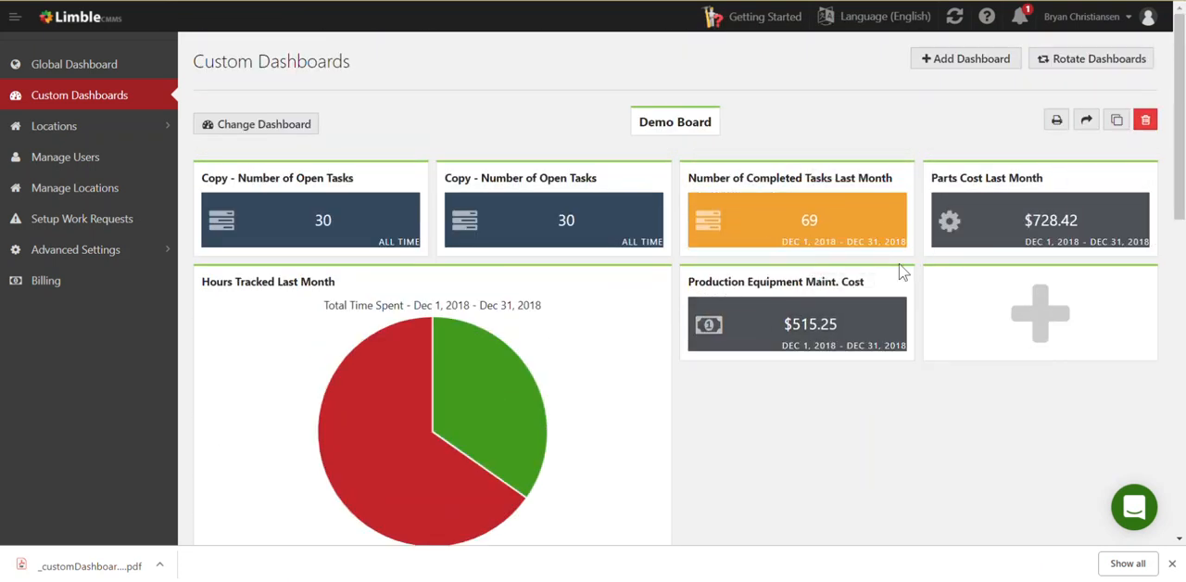
# Arrange the two Number of Open Tasks copies, one in the board's first slot and the other directly right of the Hours Tracked Last Month graph
pyautogui.moveTo(484, 176); pyautogui.dragTo(278, 223)
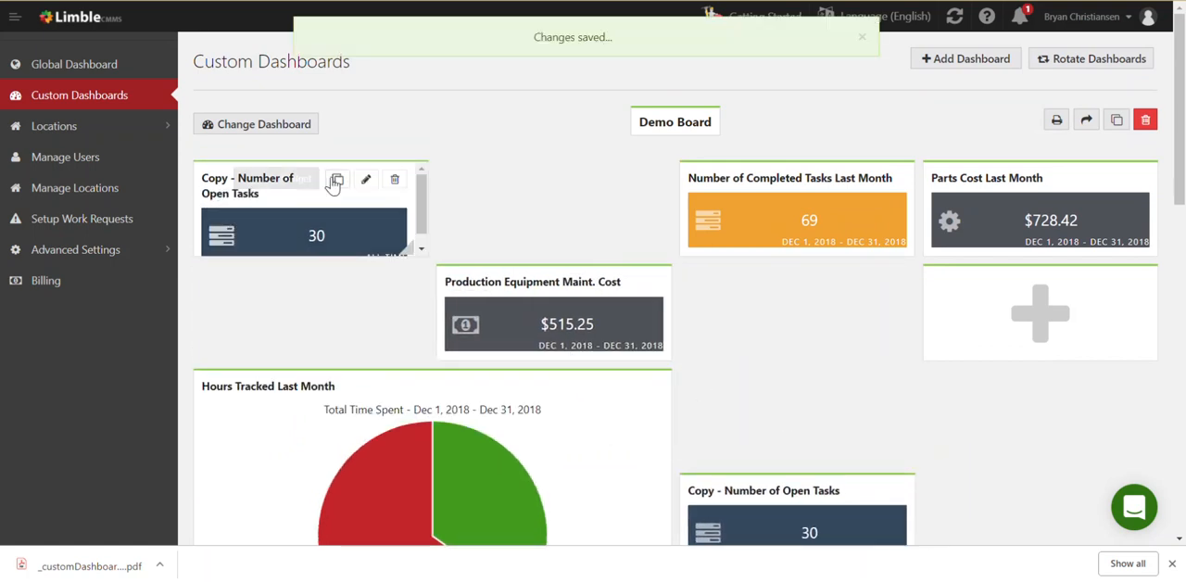
pyautogui.scroll(-4, 649, 218)
pyautogui.moveTo(743, 107); pyautogui.dragTo(787, 383)
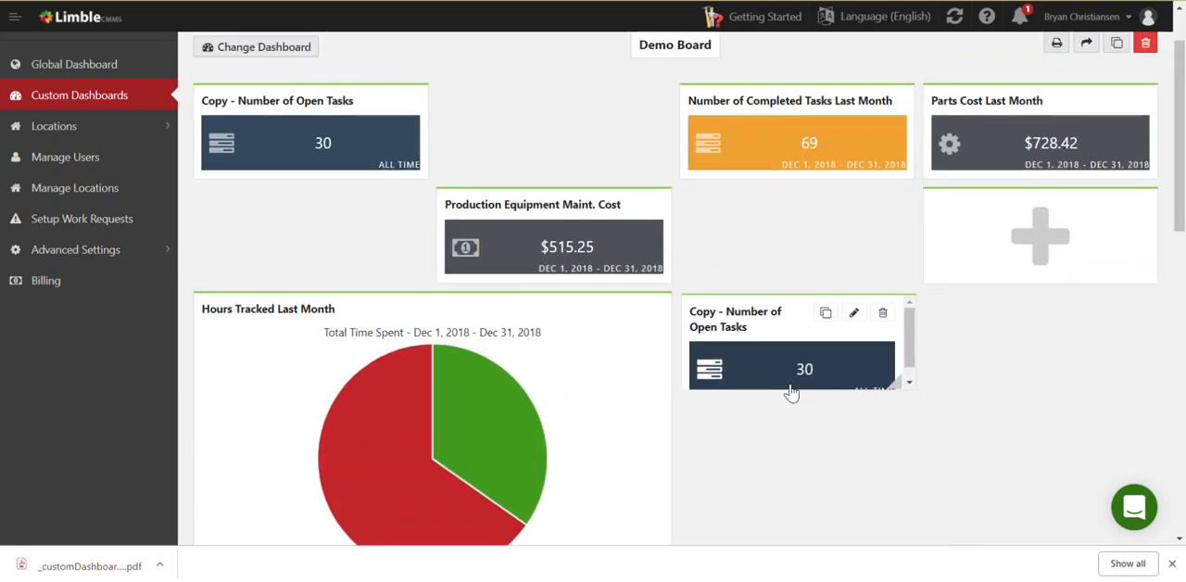
# Open the Number of Open Tasks copy beside the pie graph for editing and set it to List View
pyautogui.click(851, 312)
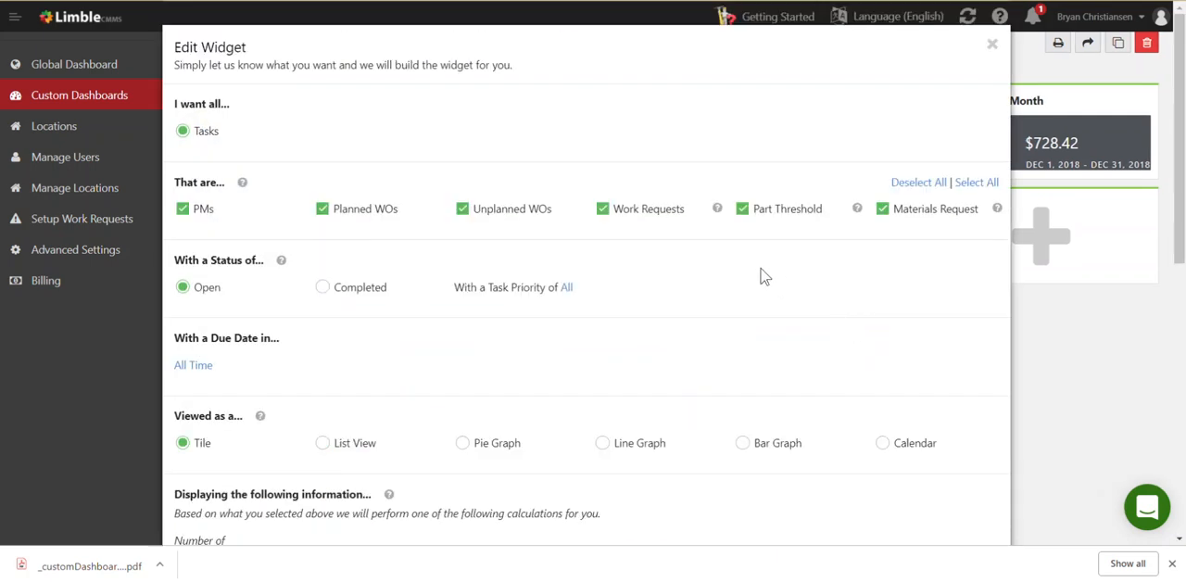
pyautogui.scroll(-1, 763, 276)
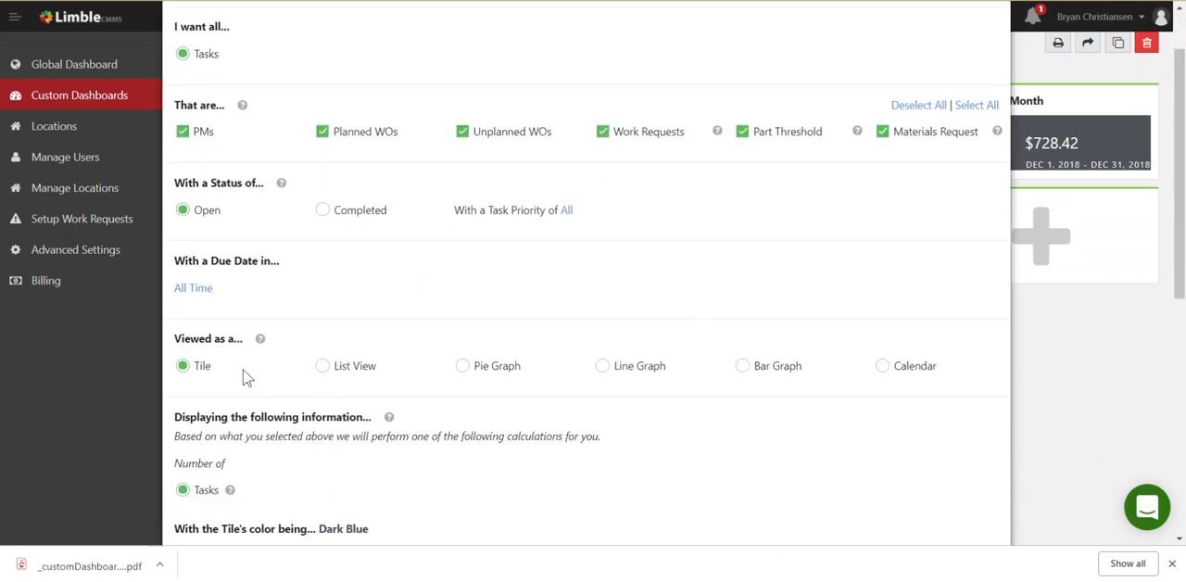
pyautogui.click(331, 382)
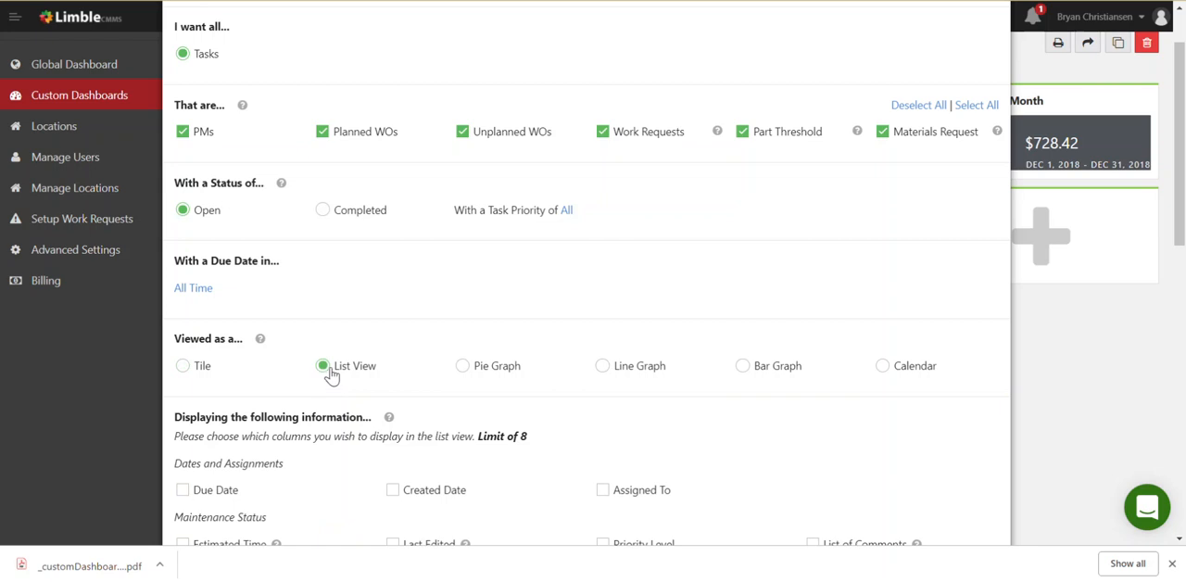
# Include the Due Date, Task ID and Assigned To columns in the list and save the widget
pyautogui.scroll(-8, 390, 380)
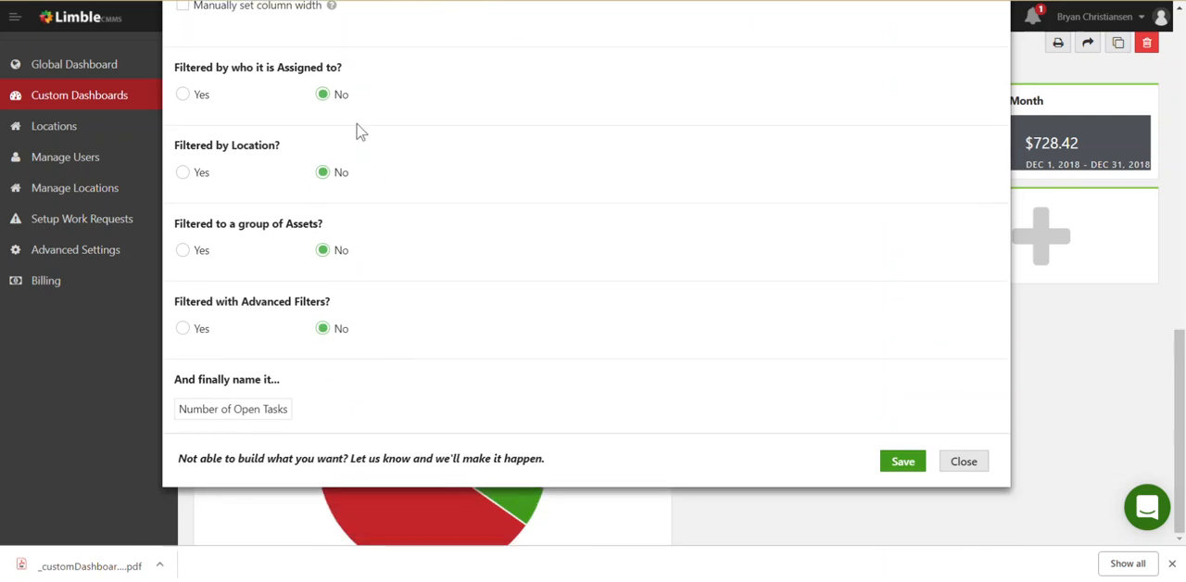
pyautogui.scroll(5, 411, 208)
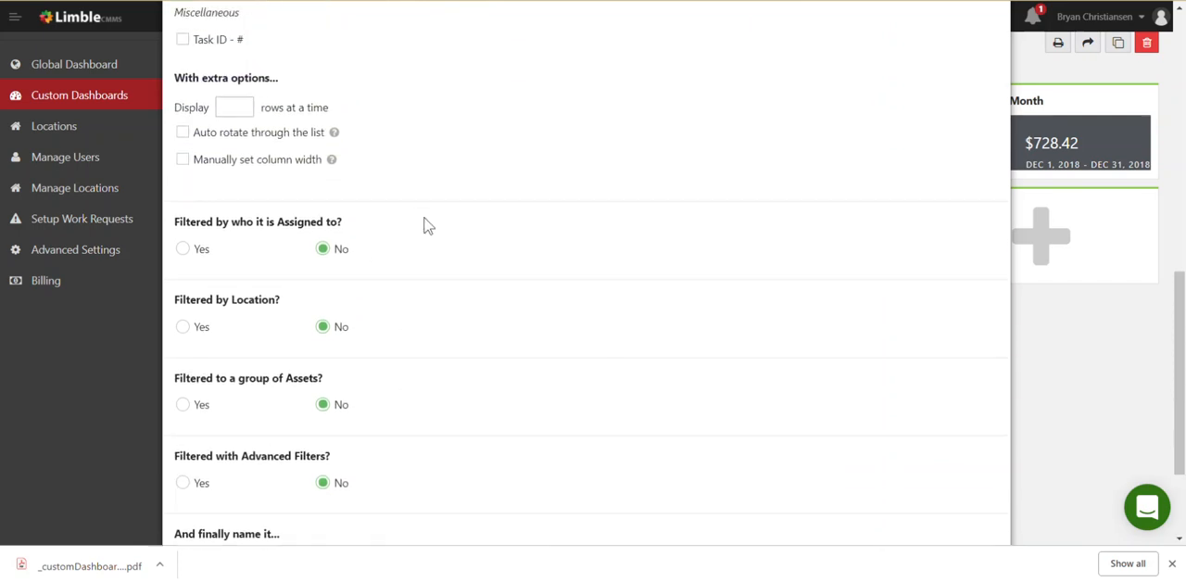
pyautogui.scroll(1, 421, 373)
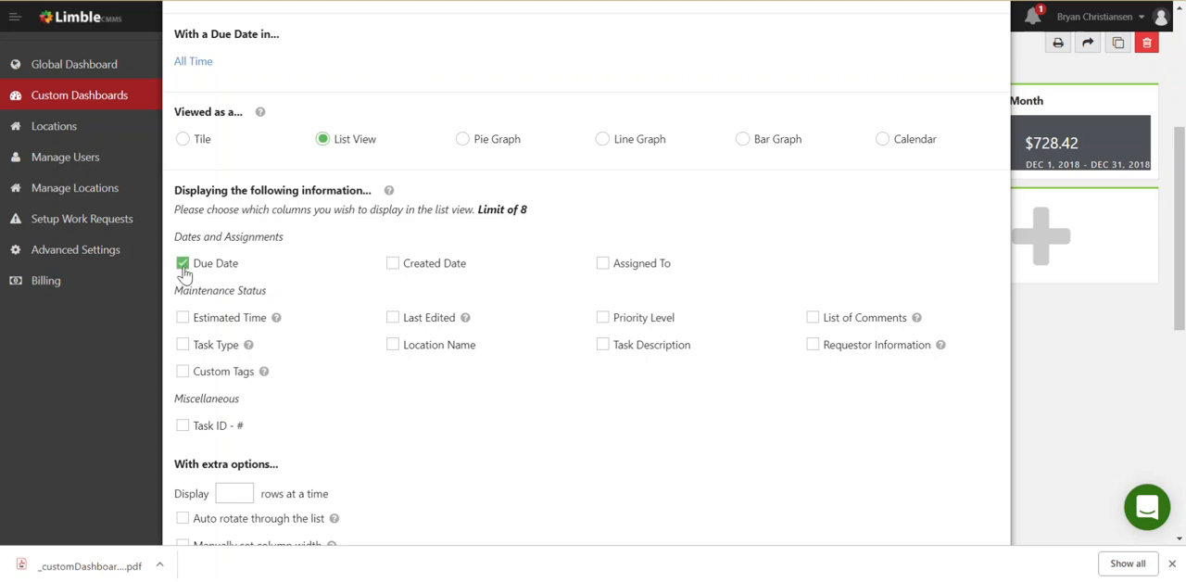
pyautogui.click(182, 431)
pyautogui.click(603, 267)
pyautogui.scroll(-6, 580, 409)
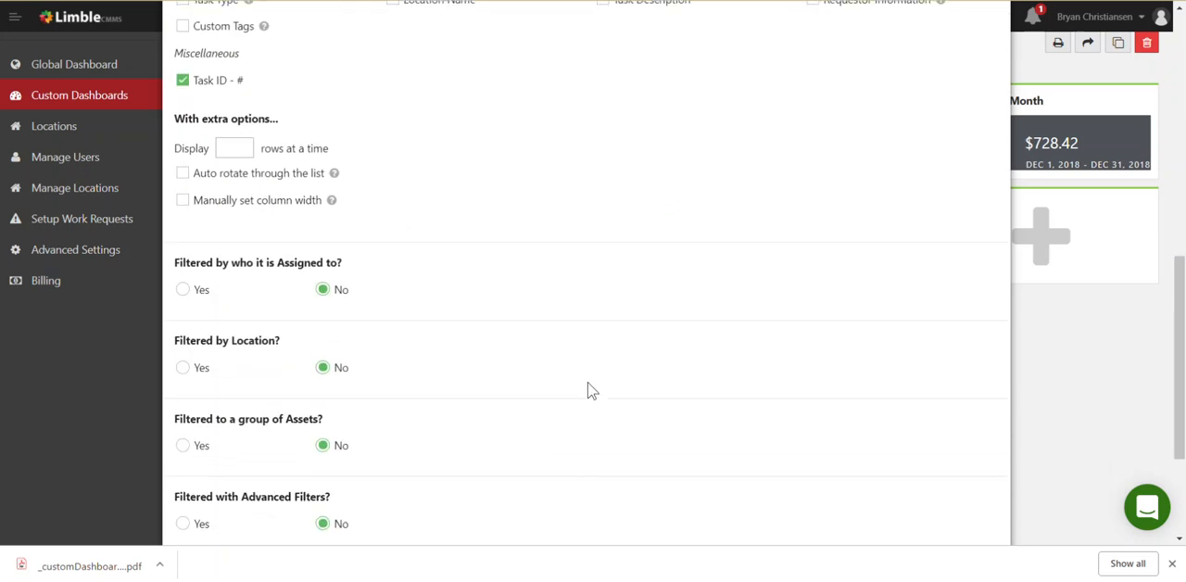
pyautogui.click(913, 467)
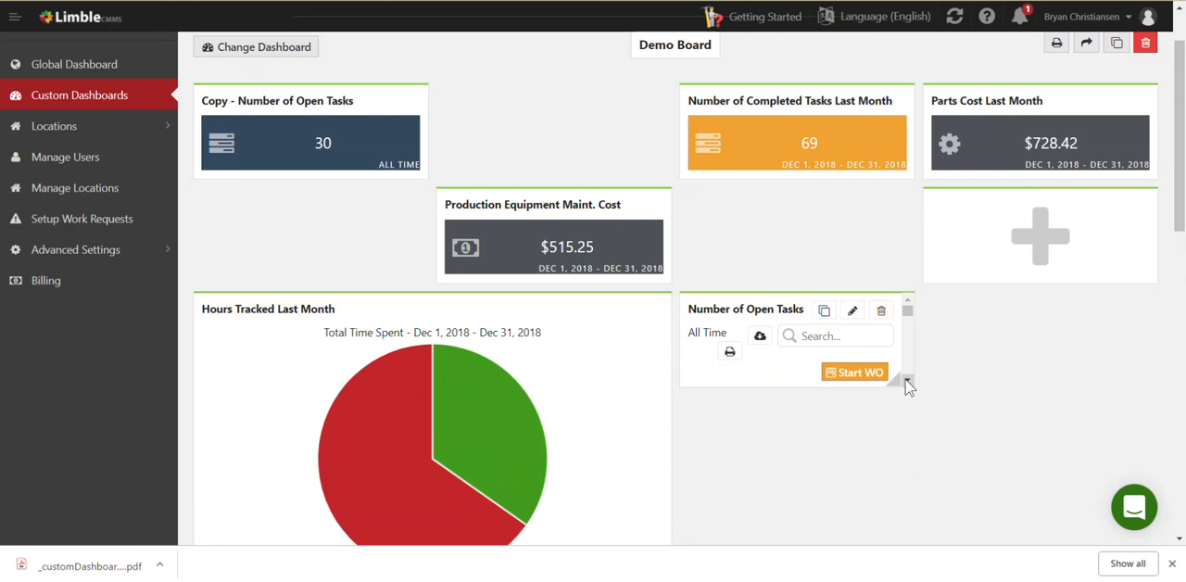
# Enlarge the Number of Open Tasks list widget to two tiles wide and tall enough to fit all its rows and the page selector
pyautogui.moveTo(888, 380); pyautogui.dragTo(1135, 517)
pyautogui.scroll(-3, 1038, 470)
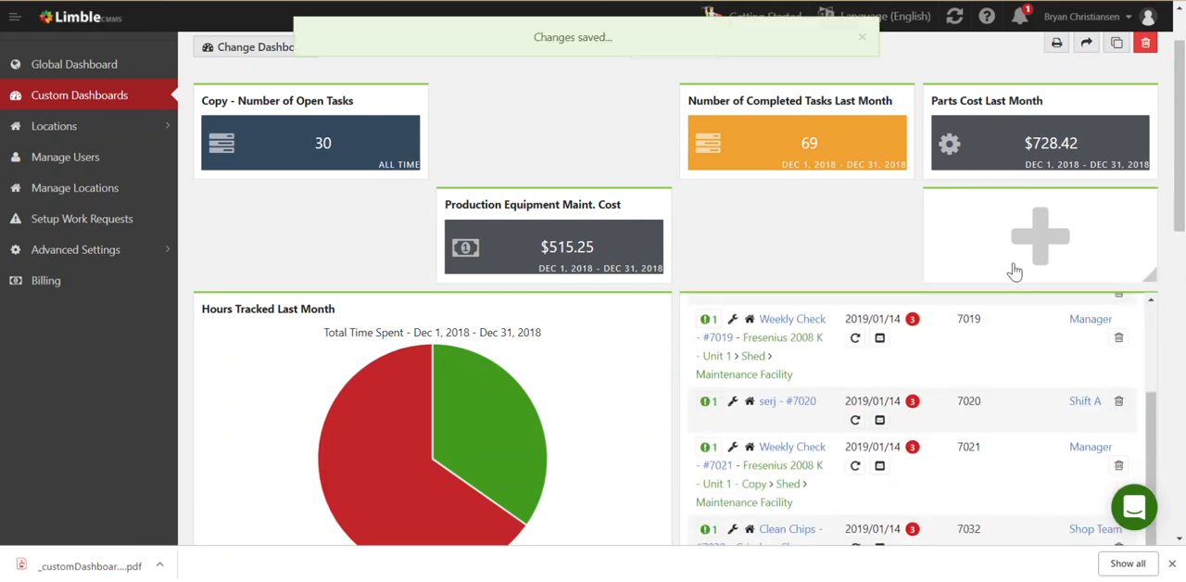
pyautogui.scroll(-3, 1182, 176)
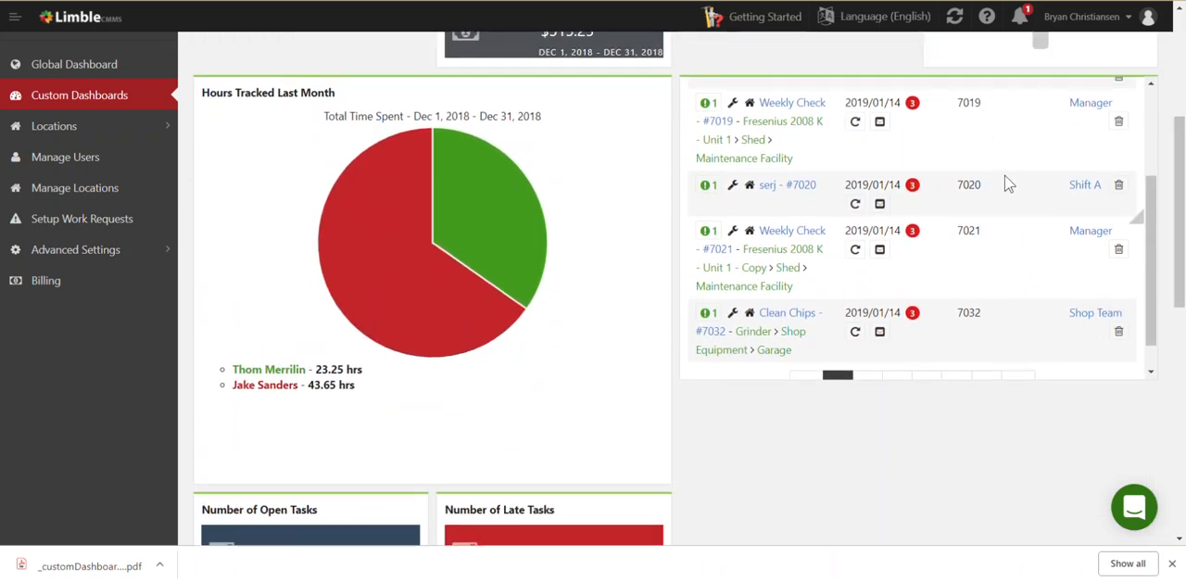
pyautogui.tripleClick(1008, 185)
pyautogui.click(1008, 184)
pyautogui.scroll(3, 995, 198)
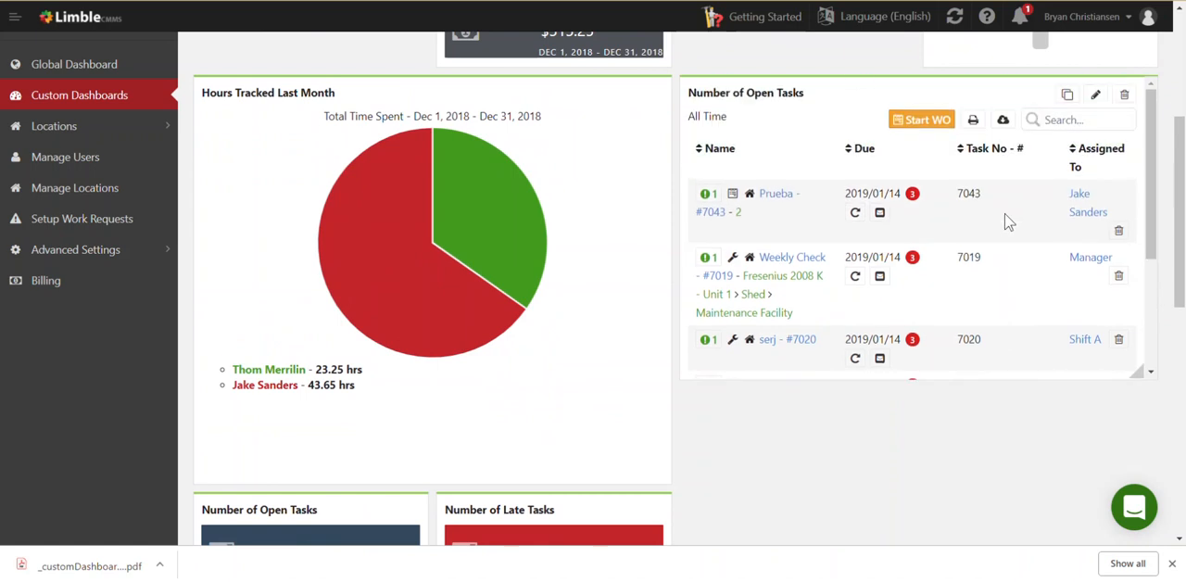
pyautogui.scroll(-3, 1009, 222)
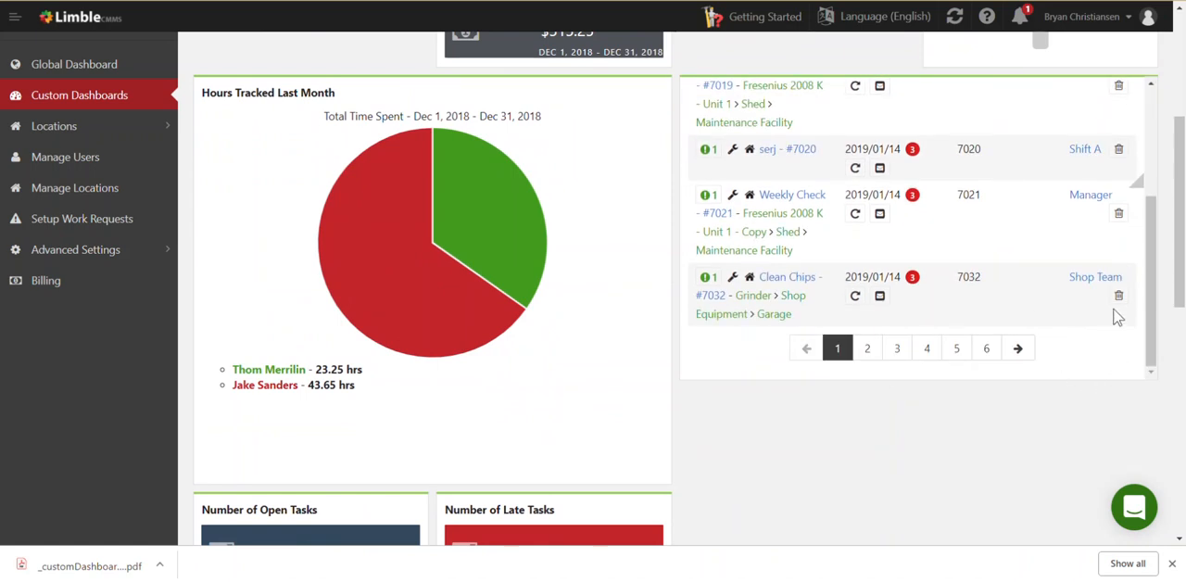
pyautogui.moveTo(1137, 179); pyautogui.dragTo(1162, 355)
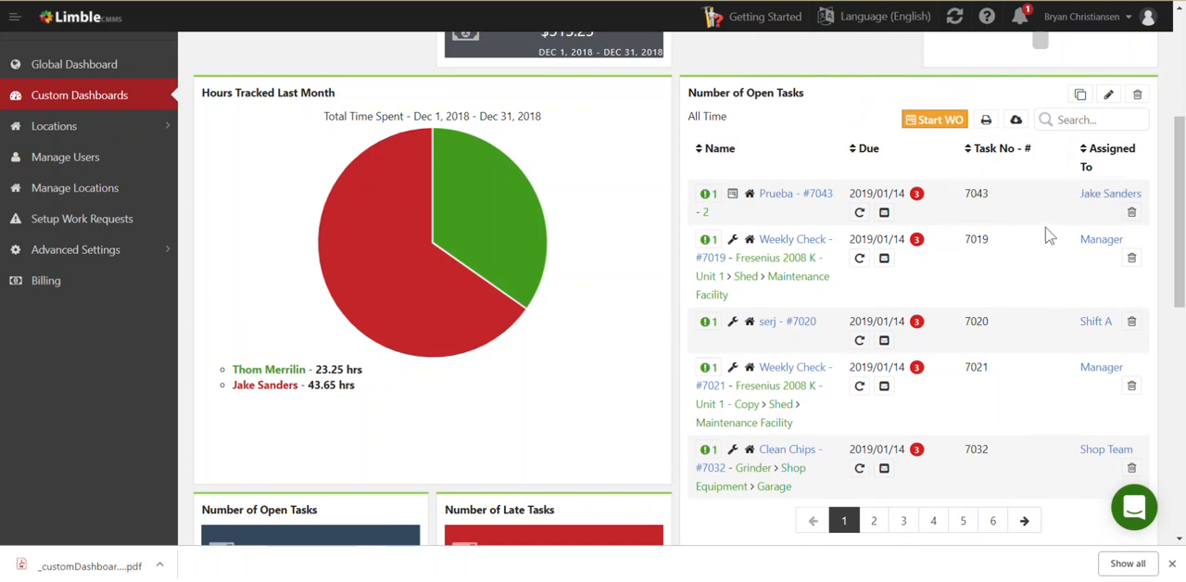
# Make the Number of Open Tasks list widget auto rotate through the list, save it and check the rotating pages
pyautogui.click(1109, 98)
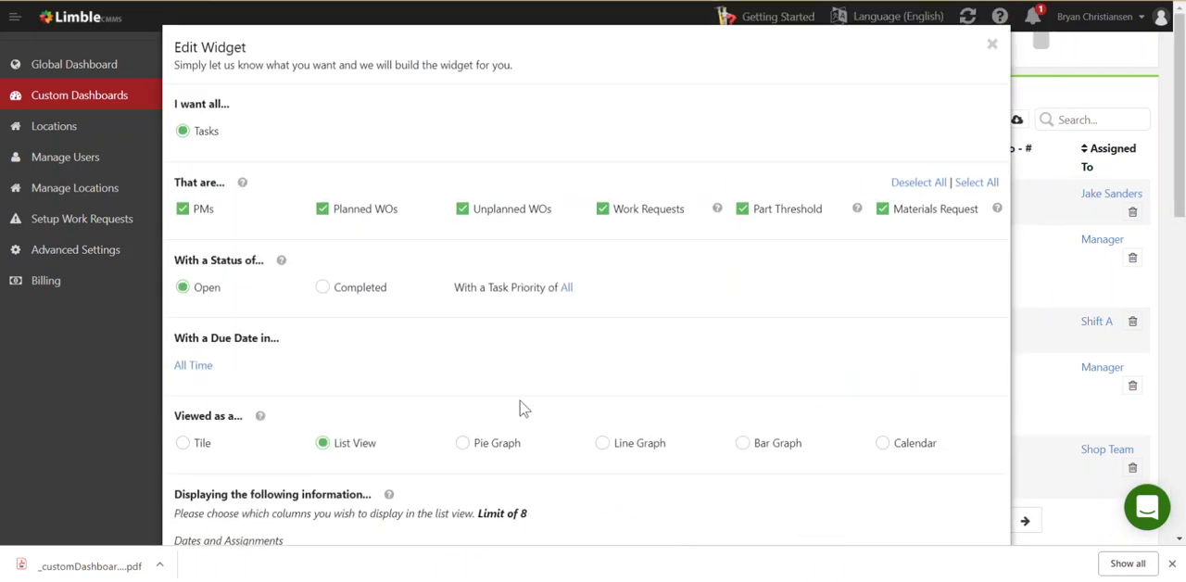
pyautogui.scroll(-4, 430, 385)
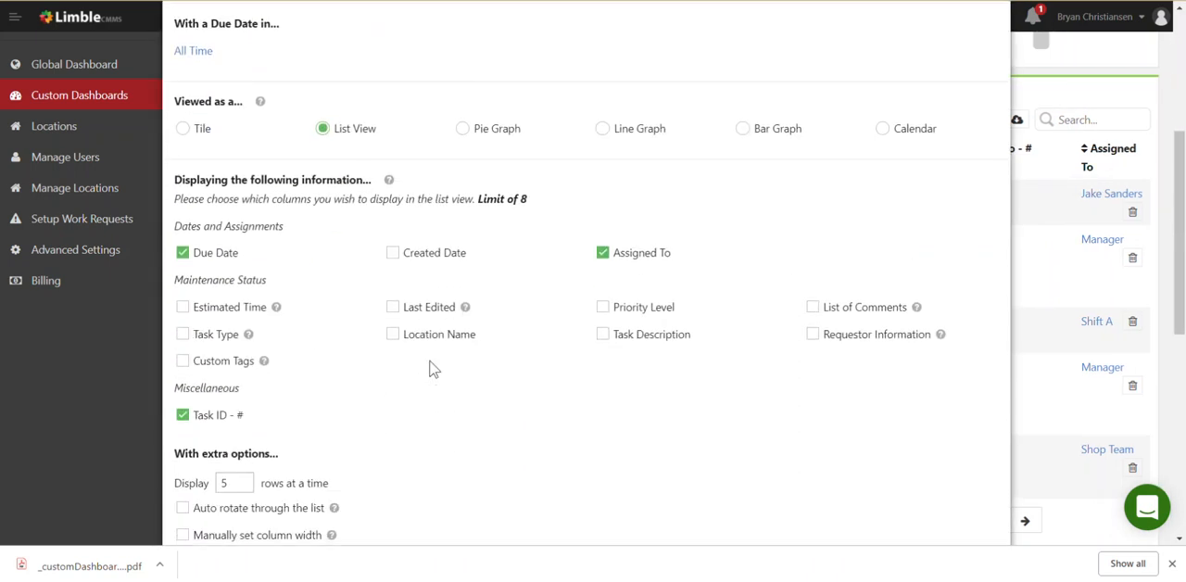
pyautogui.scroll(-1, 429, 368)
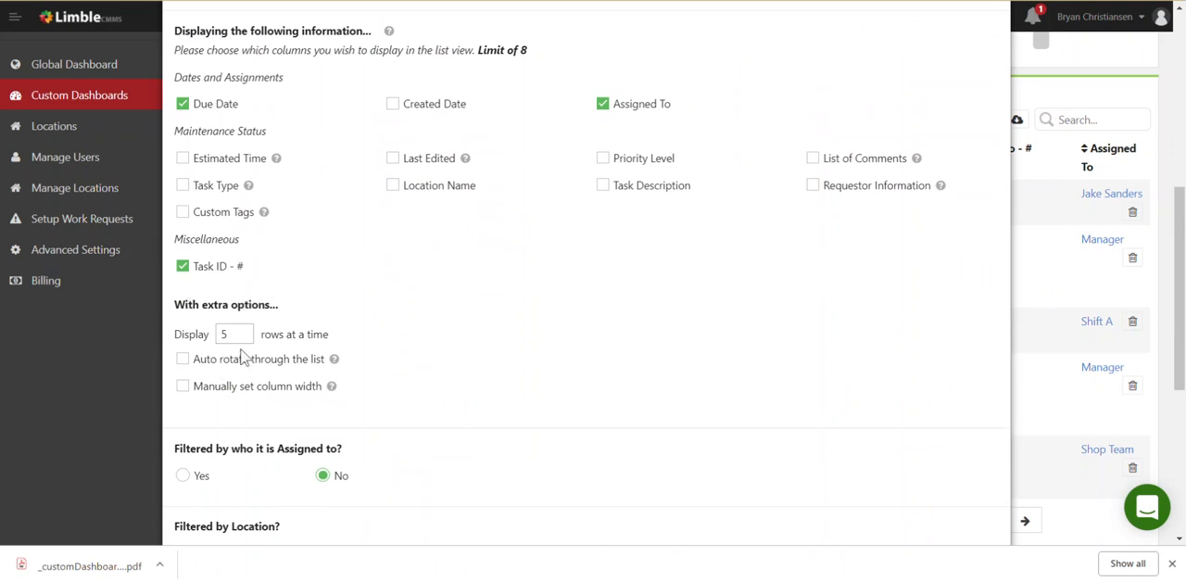
pyautogui.click(183, 361)
pyautogui.scroll(-5, 510, 384)
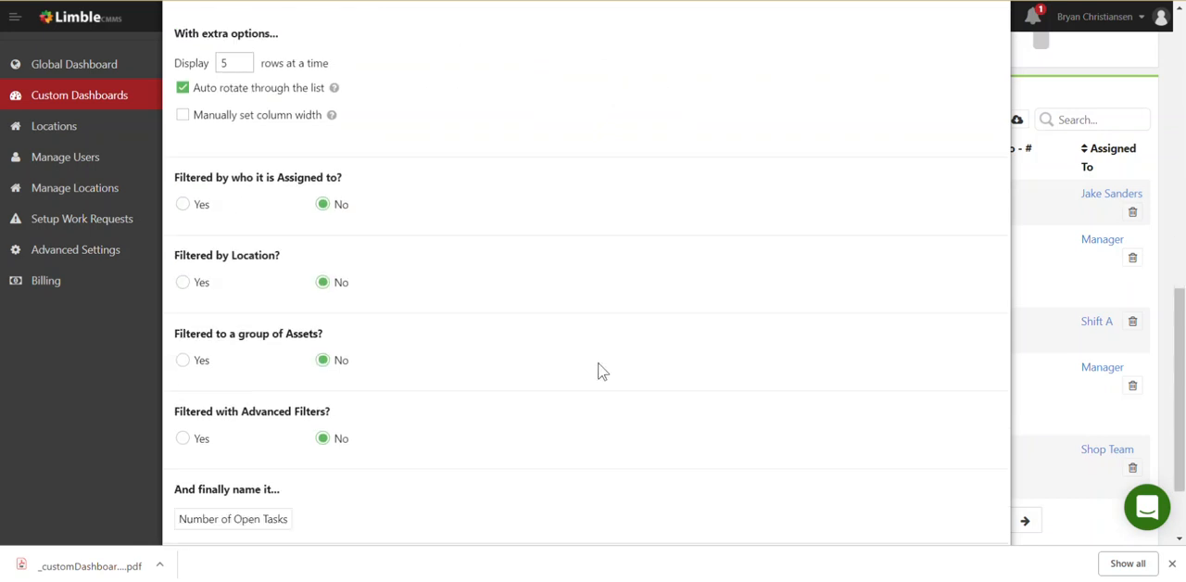
pyautogui.click(899, 461)
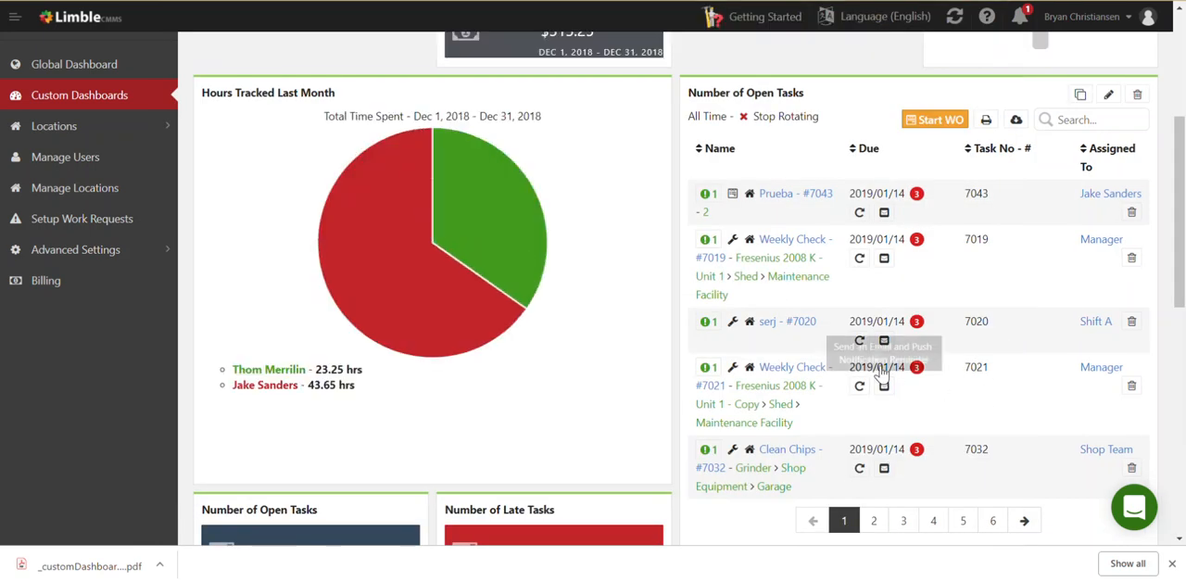
pyautogui.scroll(-3, 959, 318)
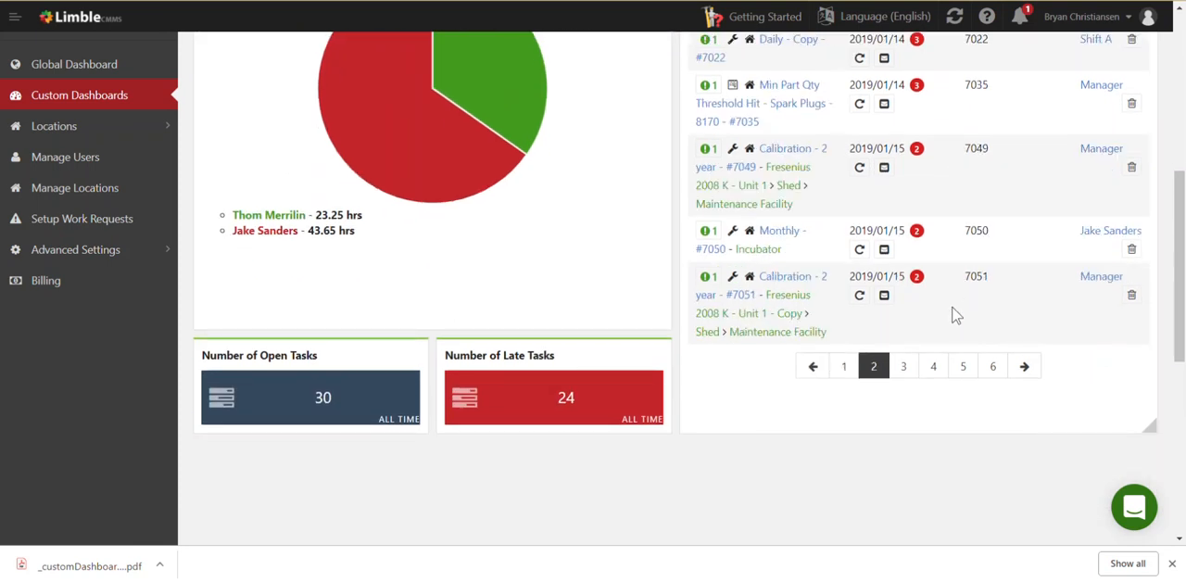
# Add a new custom dashboard and start a widget on it that covers Tasks
pyautogui.scroll(9, 957, 315)
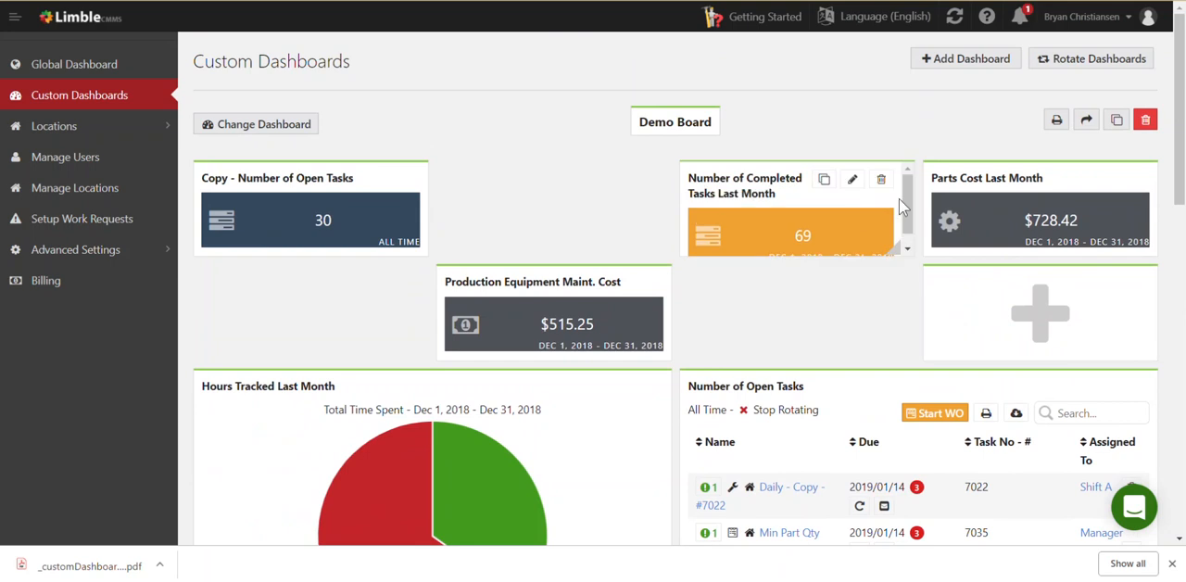
pyautogui.click(938, 61)
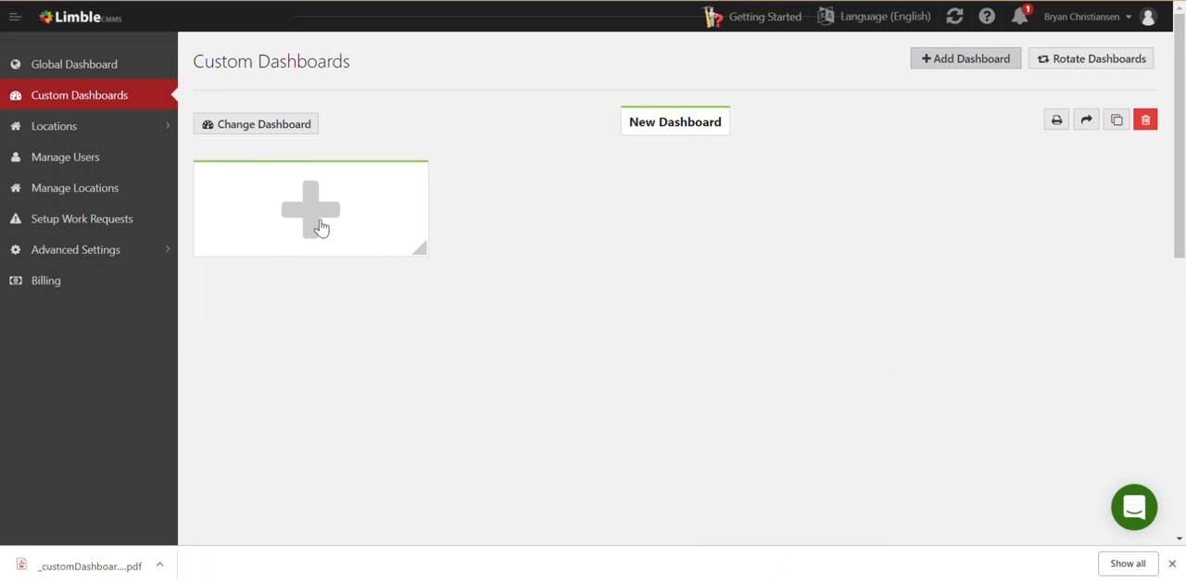
pyautogui.click(320, 228)
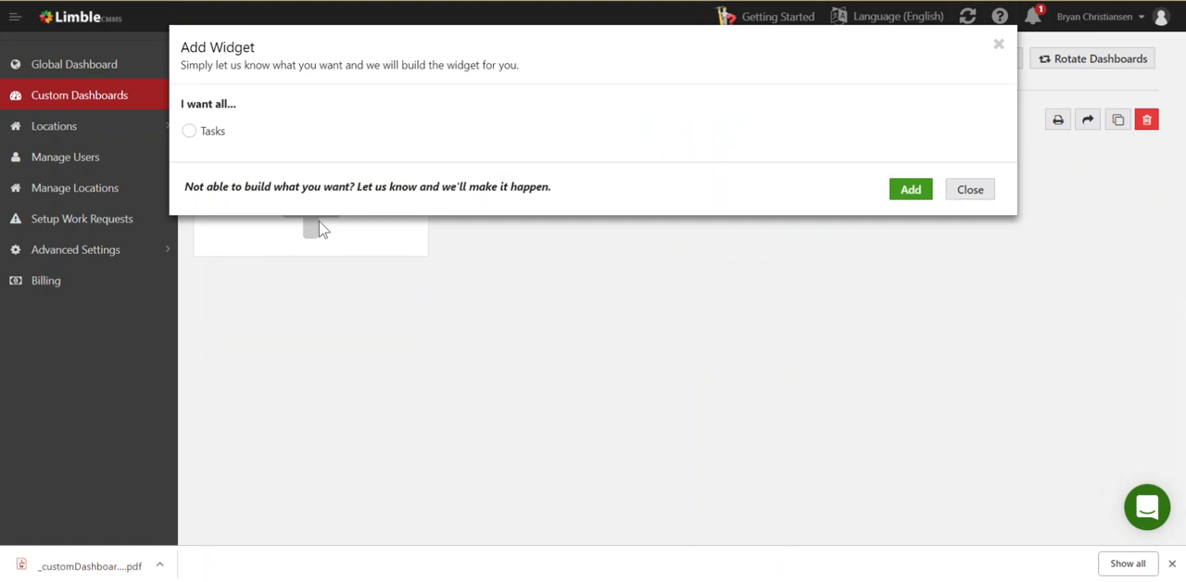
pyautogui.click(187, 131)
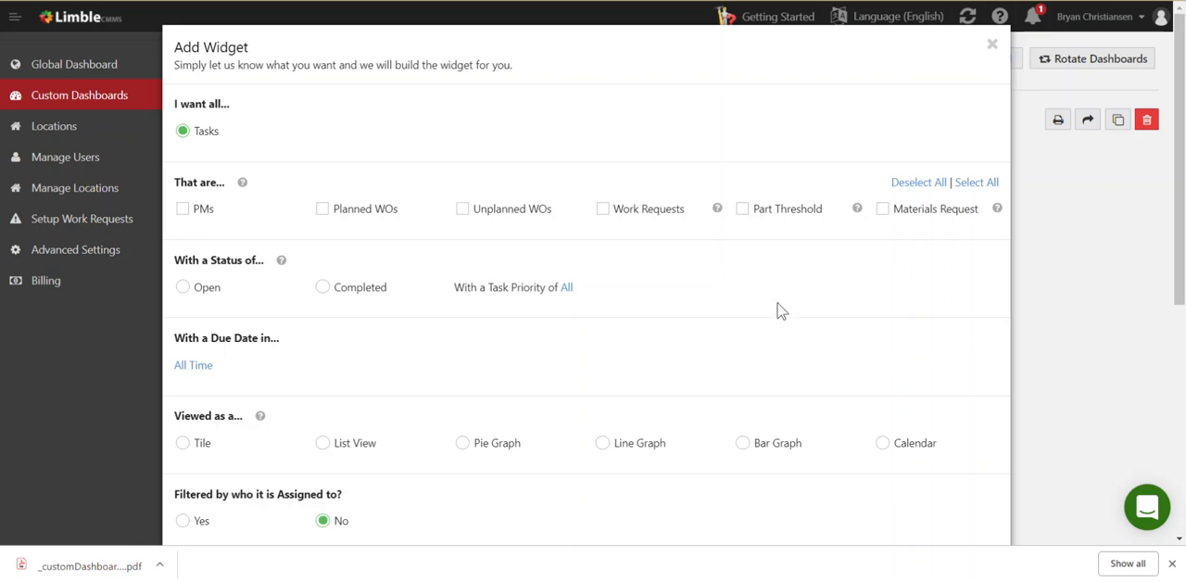
# Include all task types in the widget, with status Completed and a completed date in the Last 30 Days
pyautogui.click(975, 185)
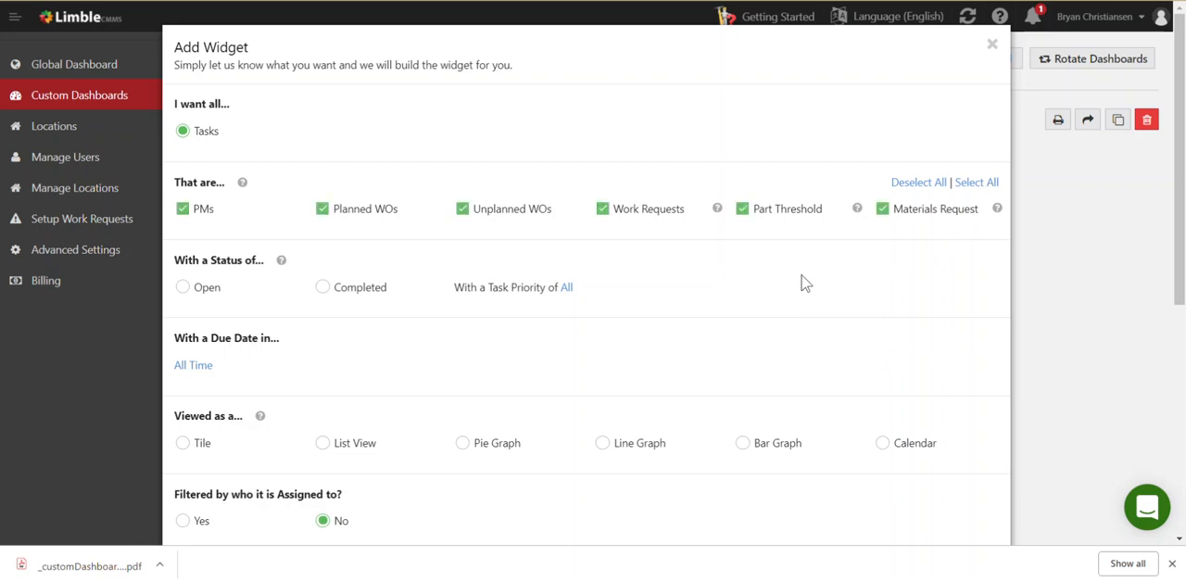
pyautogui.click(323, 290)
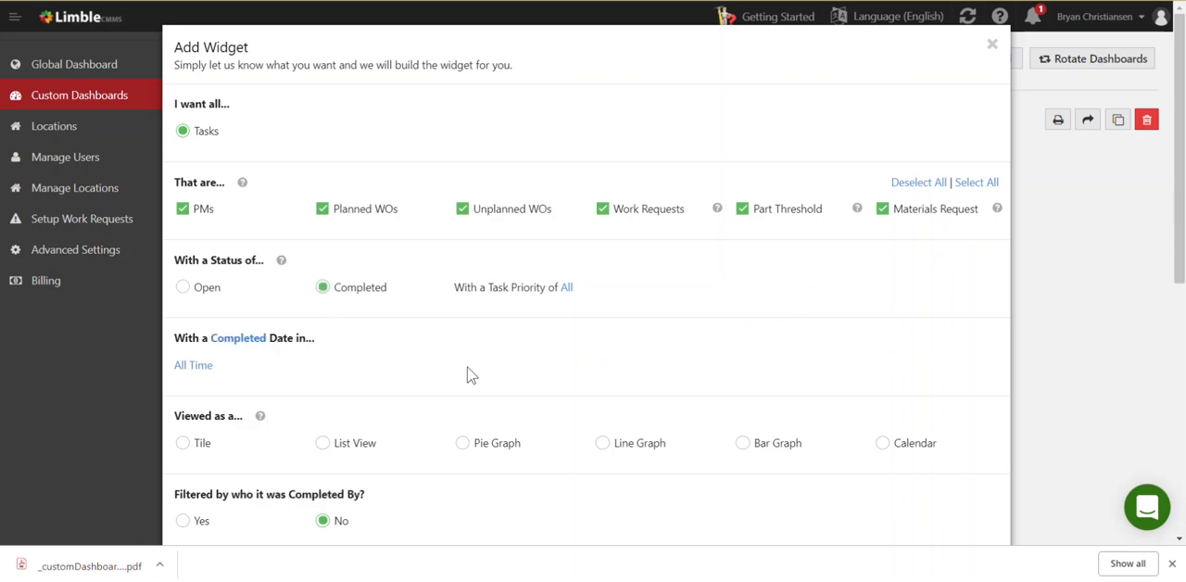
pyautogui.click(208, 368)
pyautogui.scroll(-2, 292, 374)
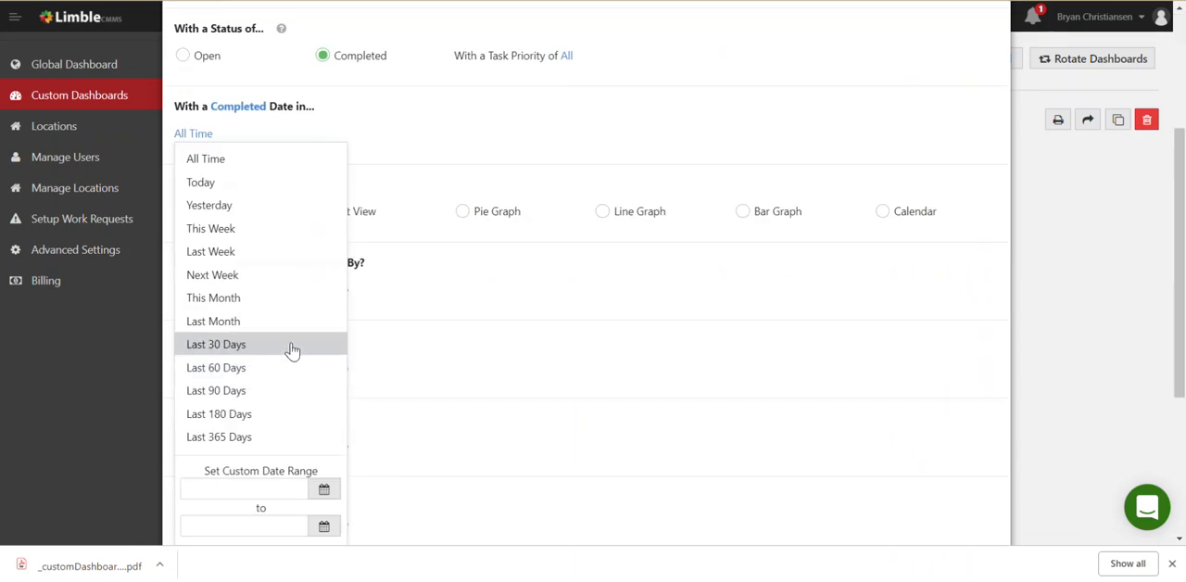
pyautogui.click(291, 349)
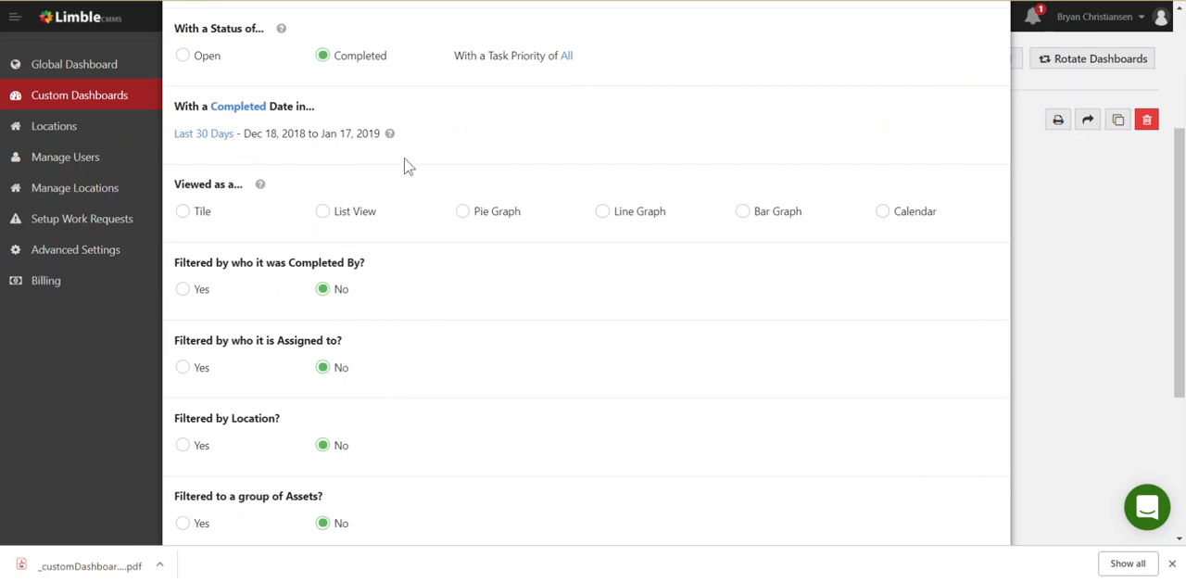
# View the widget as a List View with the Completed Date, Task ID and Time Spent columns
pyautogui.click(322, 216)
pyautogui.scroll(-1, 475, 320)
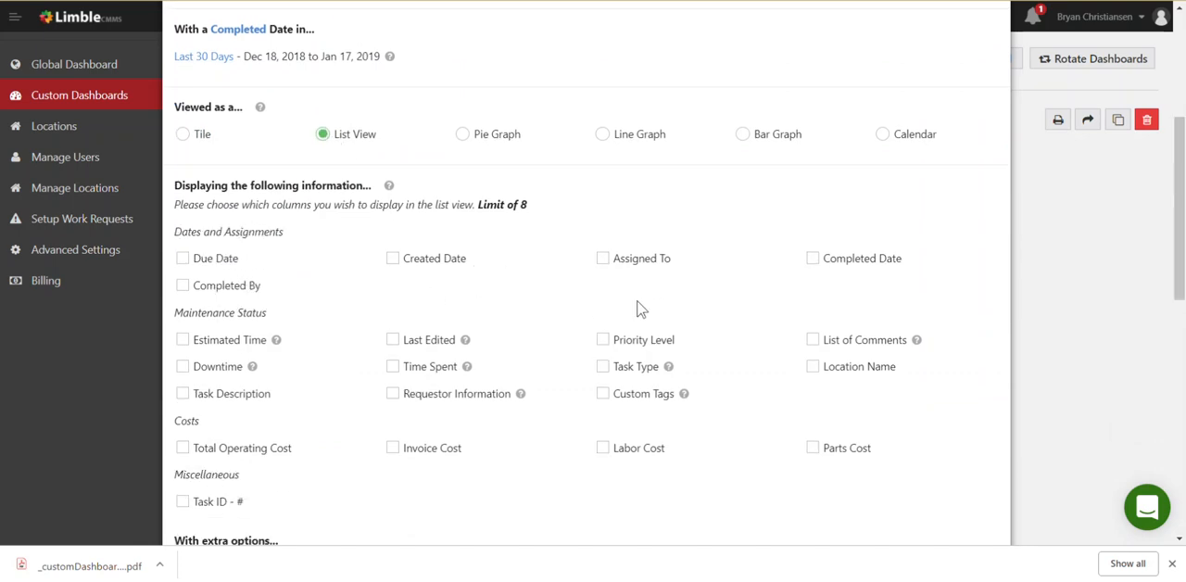
pyautogui.click(813, 259)
pyautogui.scroll(-1, 667, 306)
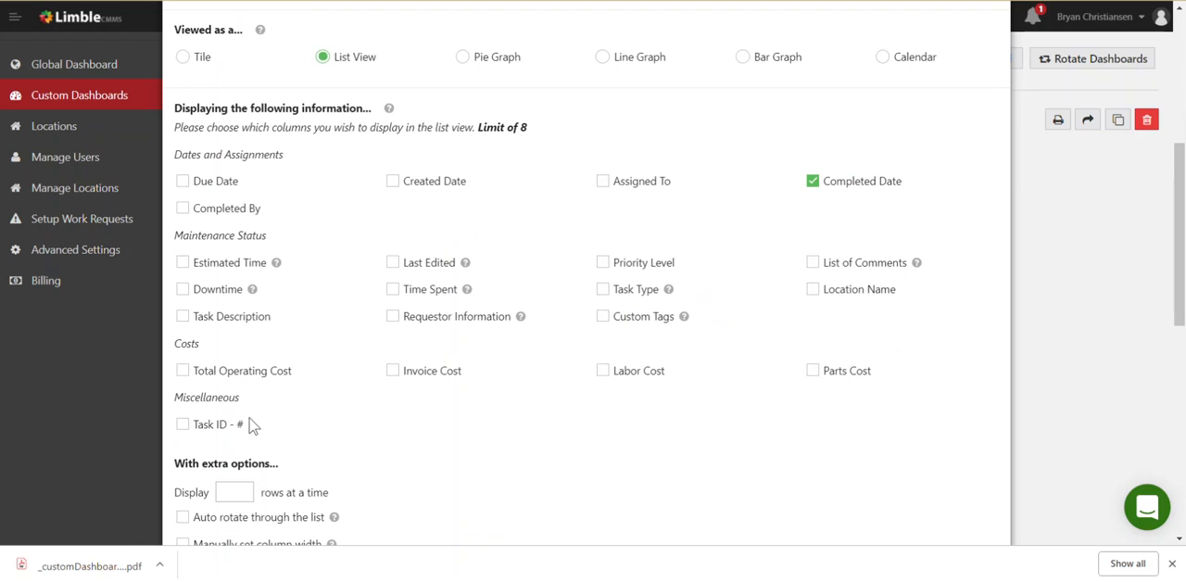
pyautogui.click(182, 423)
pyautogui.click(393, 290)
pyautogui.scroll(-3, 538, 366)
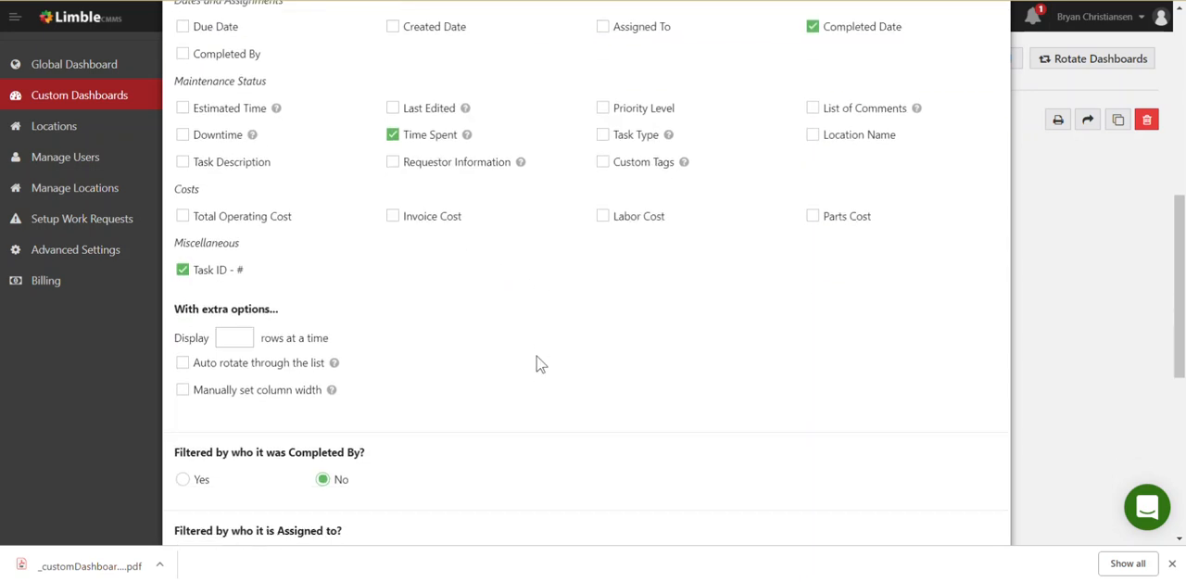
# Filter the widget by who completed the tasks, selecting only the last user in the list
pyautogui.scroll(-1, 537, 363)
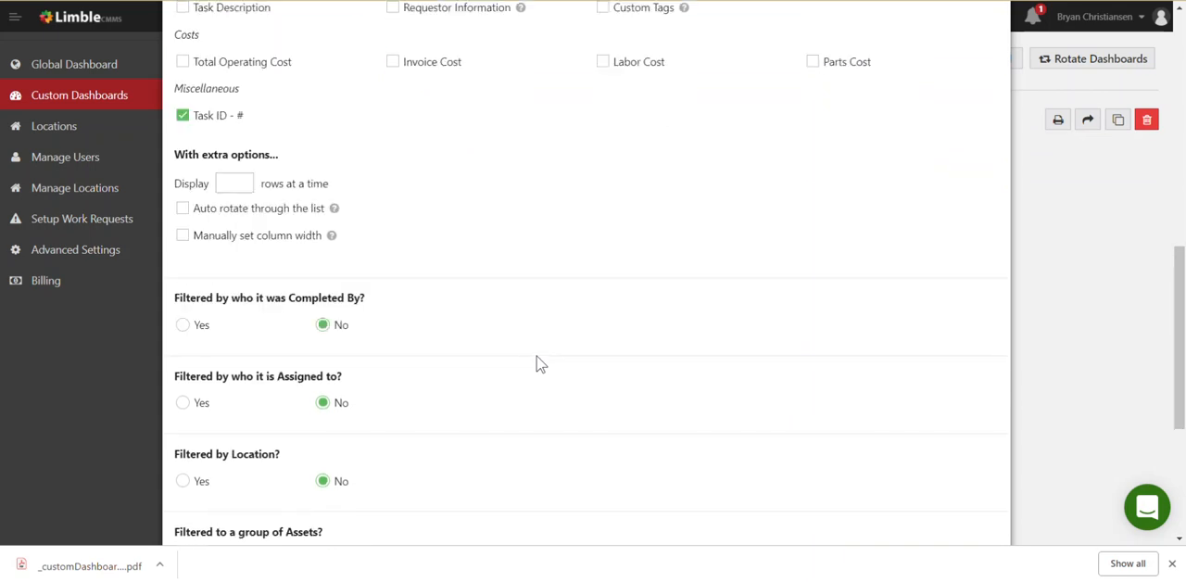
pyautogui.click(183, 326)
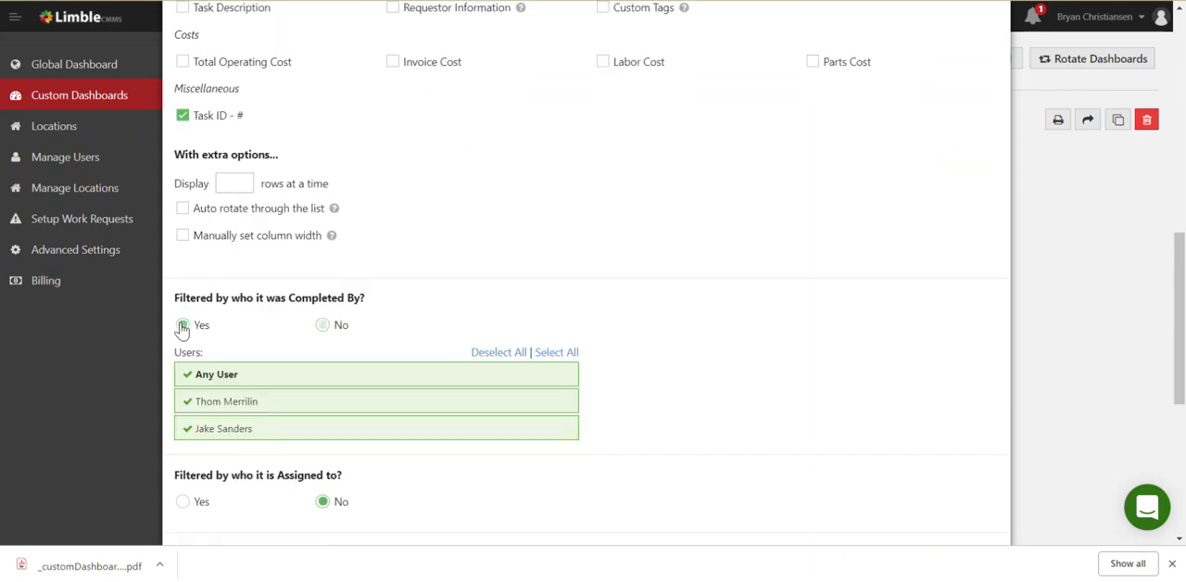
pyautogui.click(233, 374)
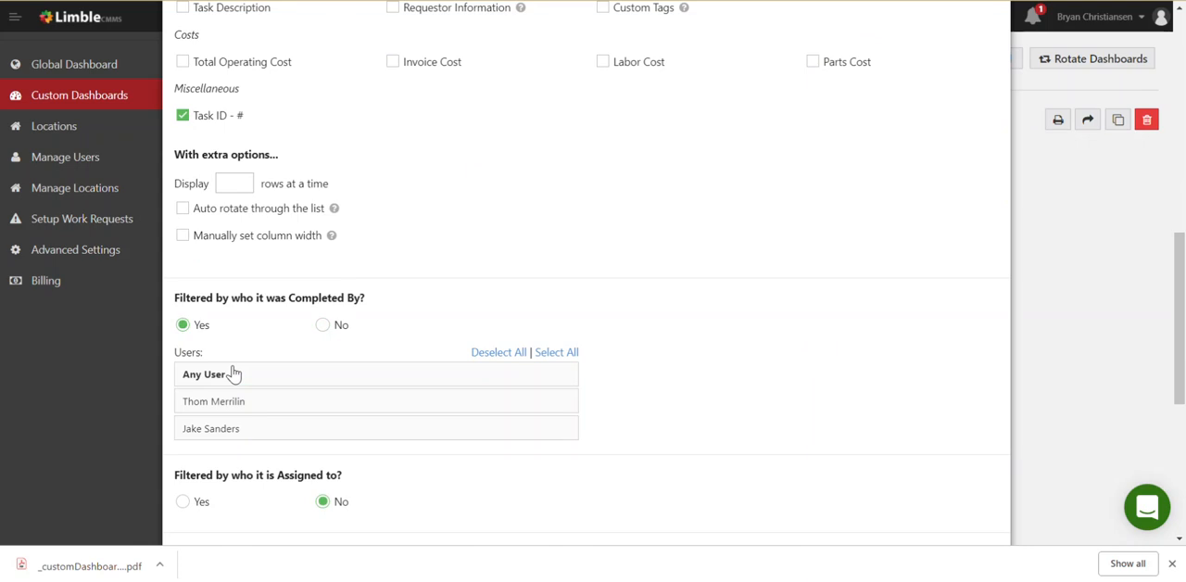
pyautogui.click(319, 437)
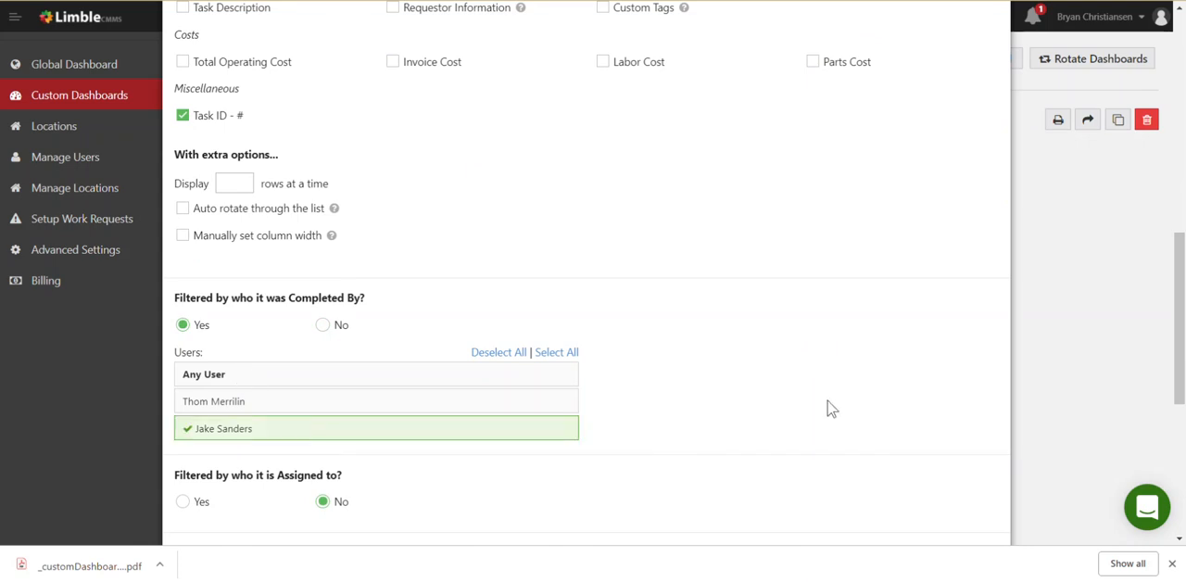
# Name the widget with the technician's first name followed by "Completed Tasks in the last 30 days" and add it to the dashboard
pyautogui.scroll(-1, 831, 409)
pyautogui.scroll(-4, 828, 407)
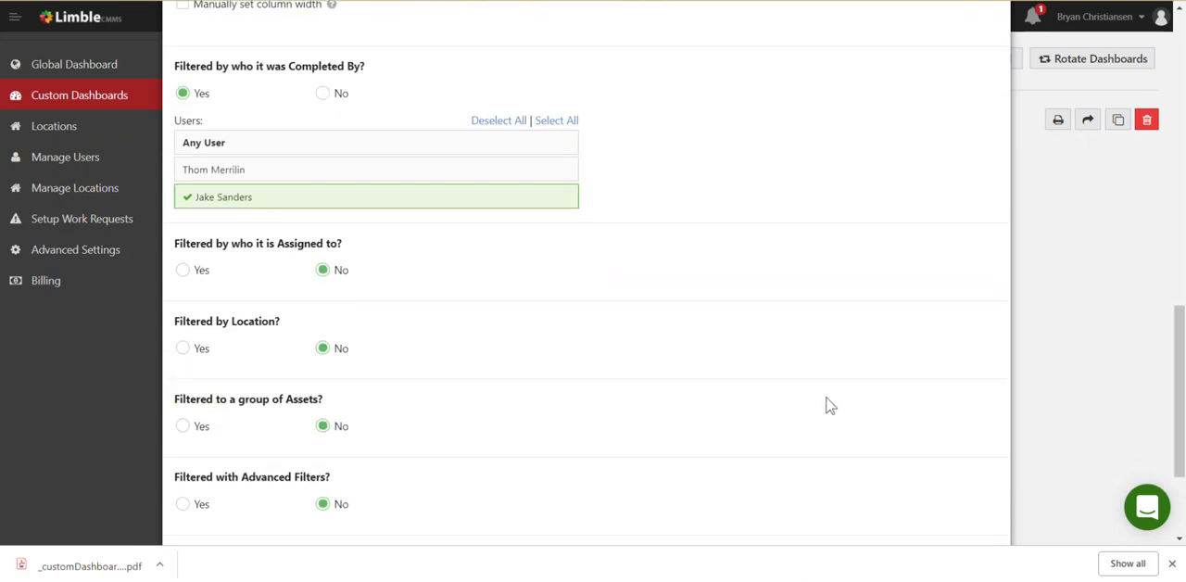
pyautogui.click(224, 430)
pyautogui.hotkey('ctrl', 'a')
pyautogui.write('Ja')
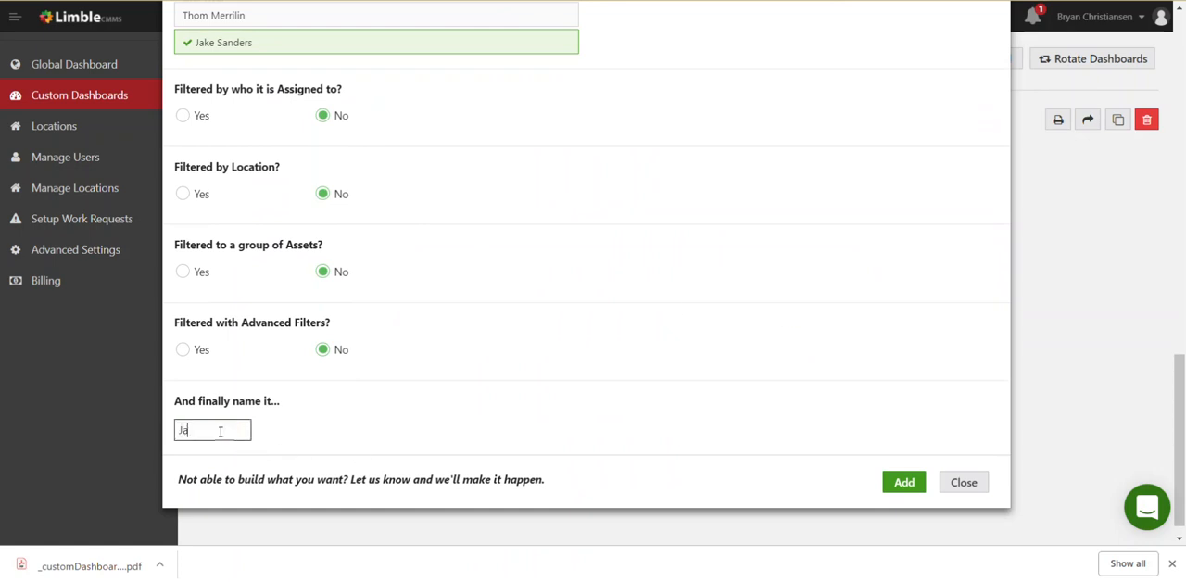
pyautogui.write("ke's Completed Ta")
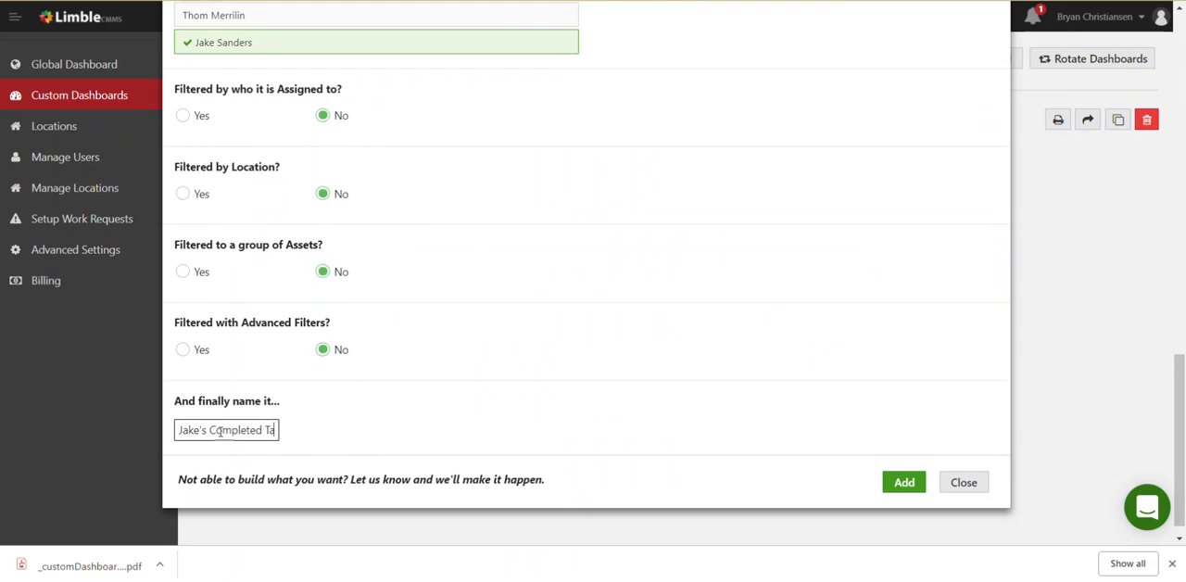
pyautogui.write('sks in the last 30 days')
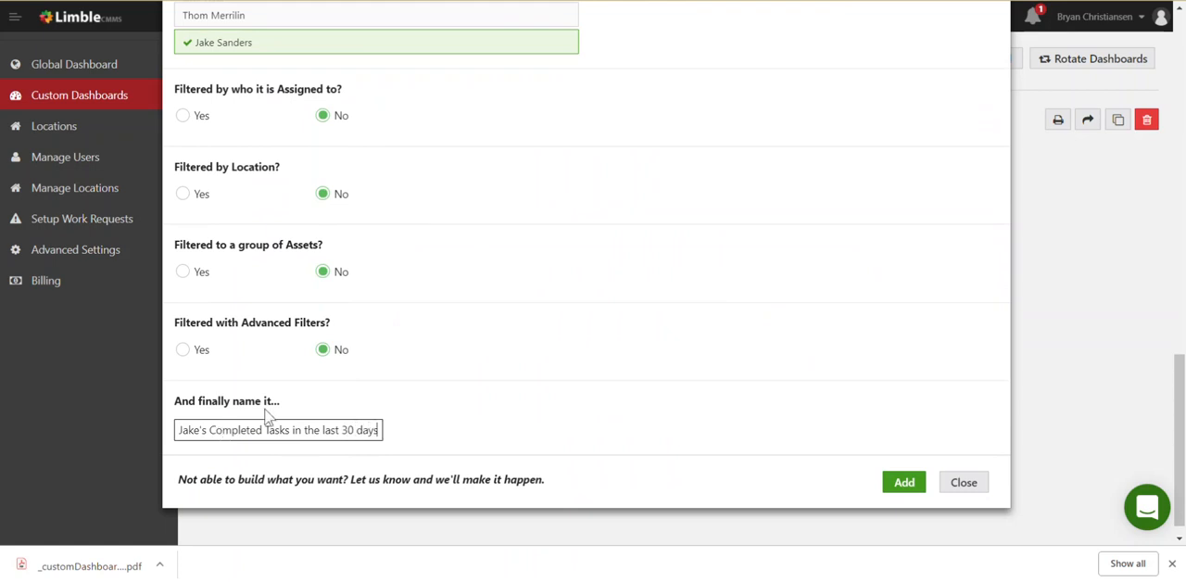
pyautogui.click(915, 486)
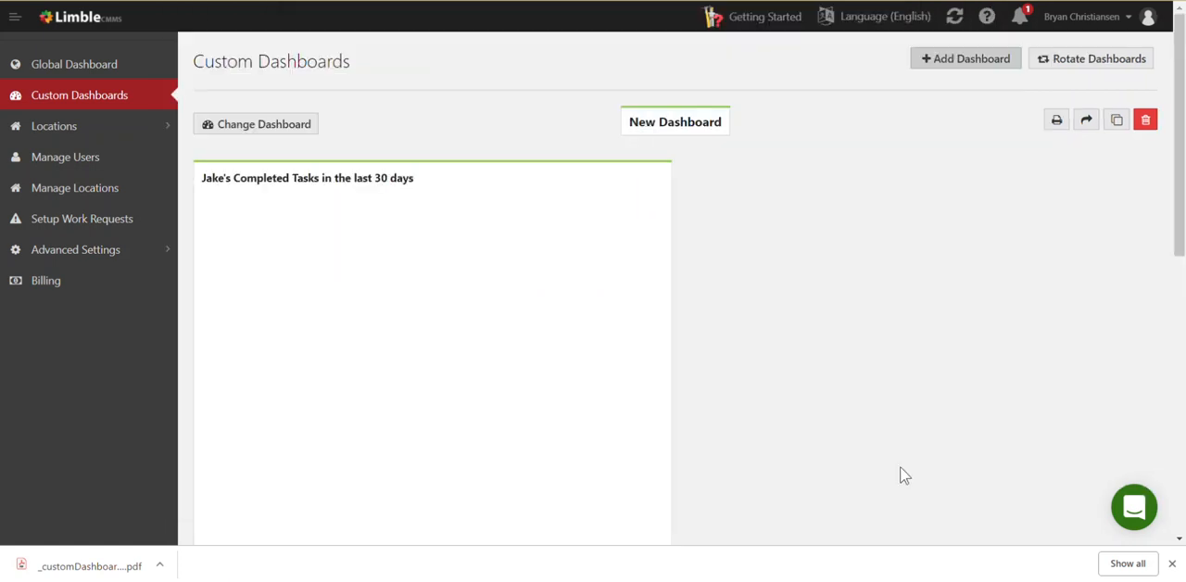
# Widen the completed tasks list widget to the full four-tile width of the dashboard
pyautogui.scroll(-1, 825, 377)
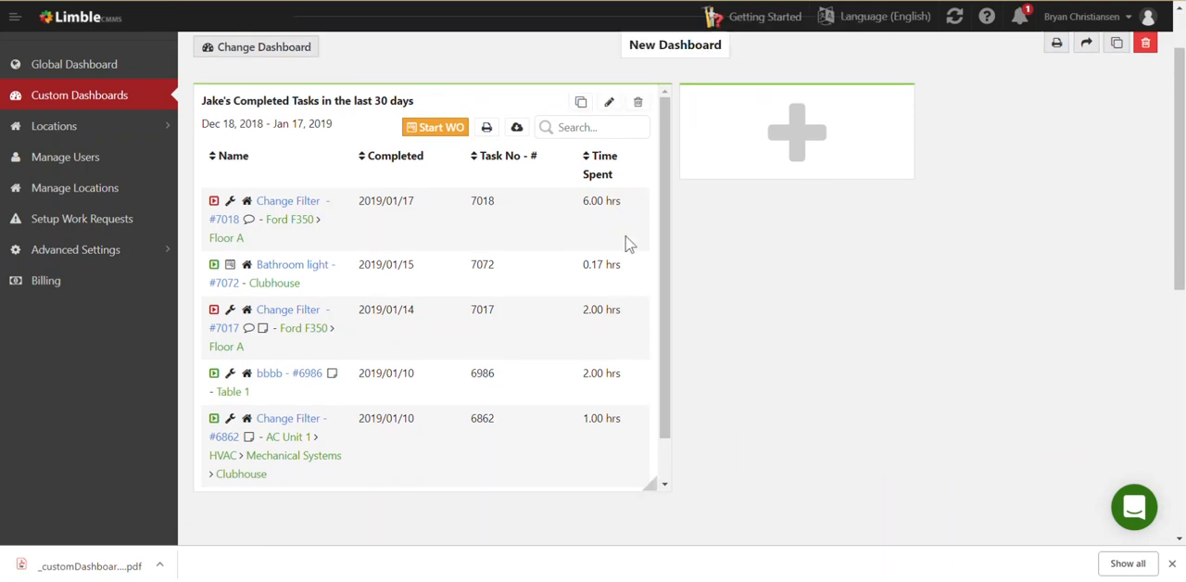
pyautogui.moveTo(650, 483); pyautogui.dragTo(1073, 484)
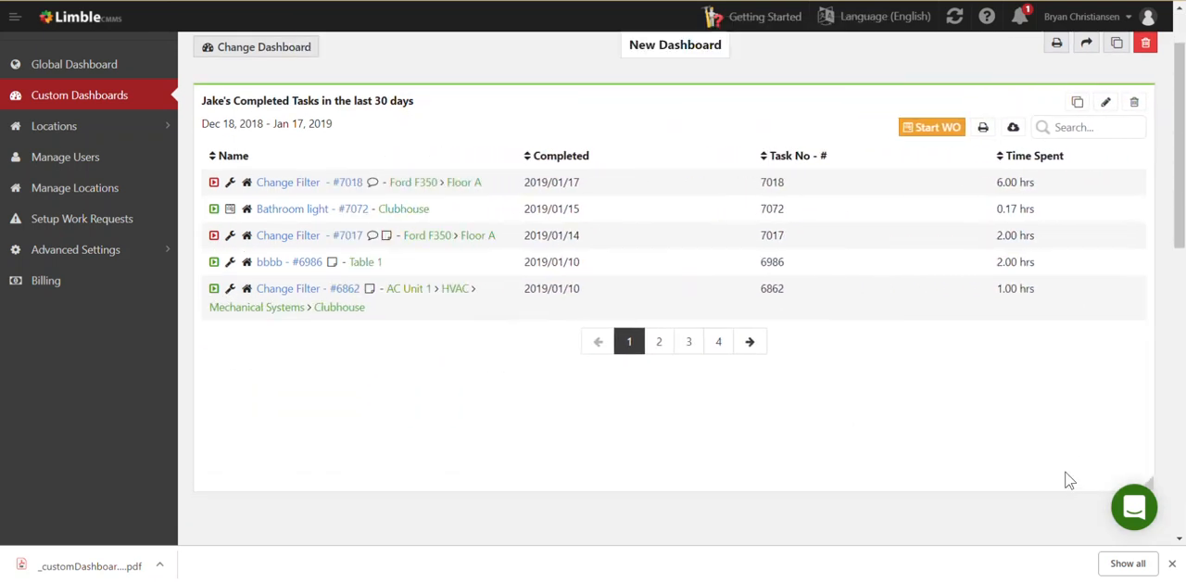